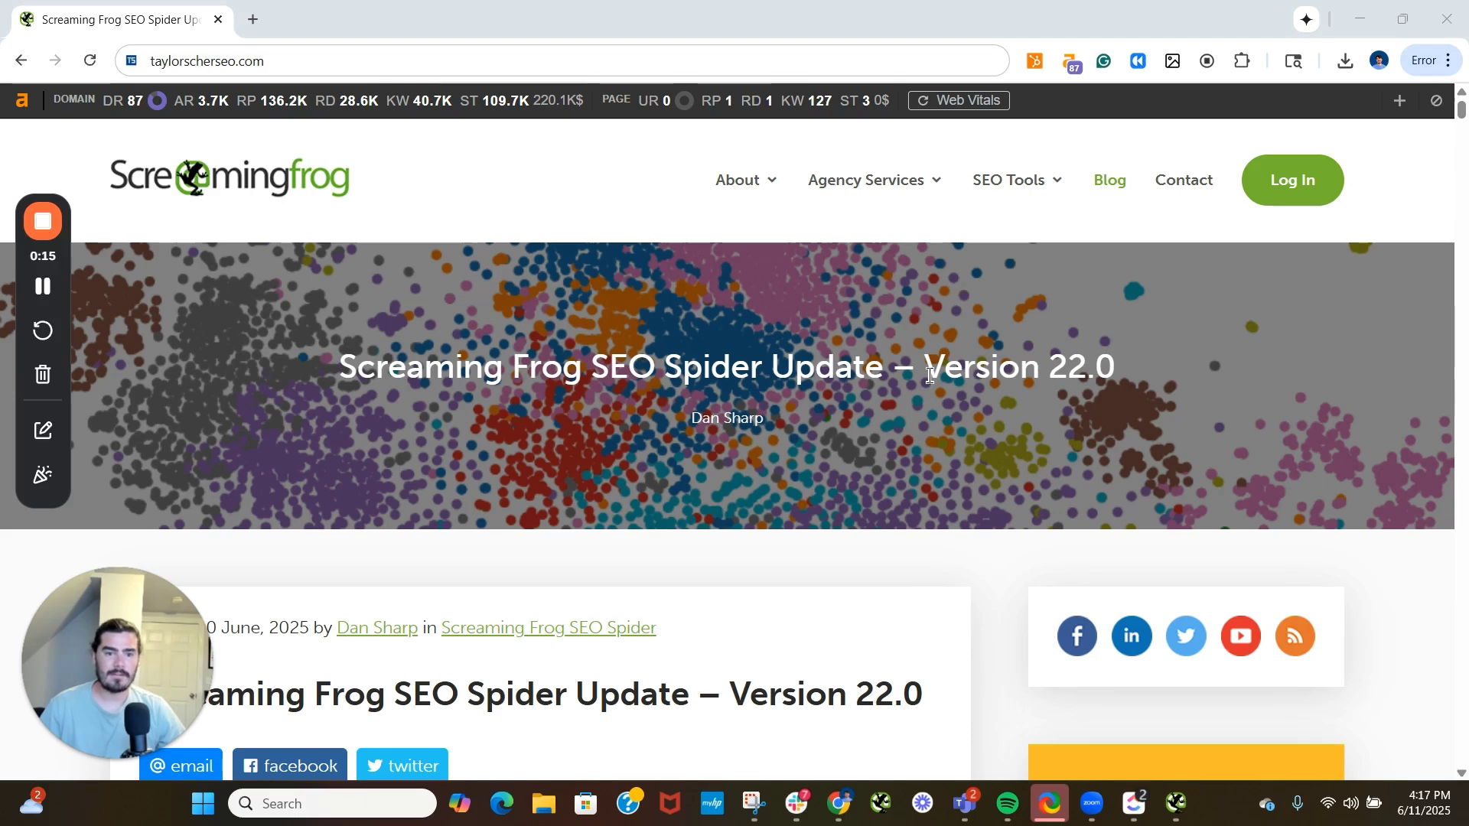
- Skim the opening of the Version 22.0 release post and switch to Screaming Frog SEO Spider
{"action": "left_click", "coordinate": [658, 519]}
{"action": "scroll", "coordinate": [525, 465], "scroll_direction": "down", "scroll_amount": 5}
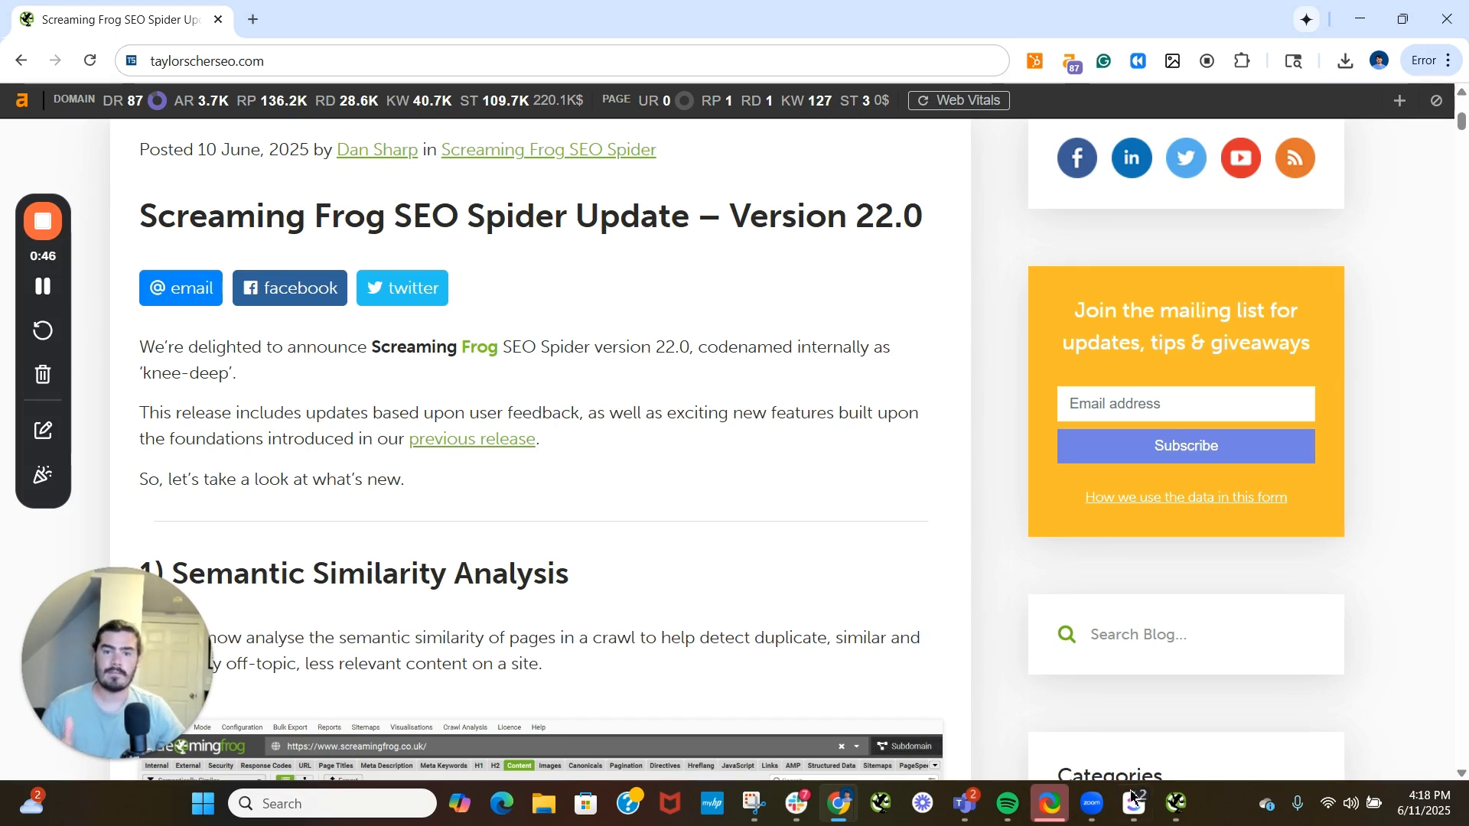
{"action": "mouse_move", "coordinate": [1162, 809]}
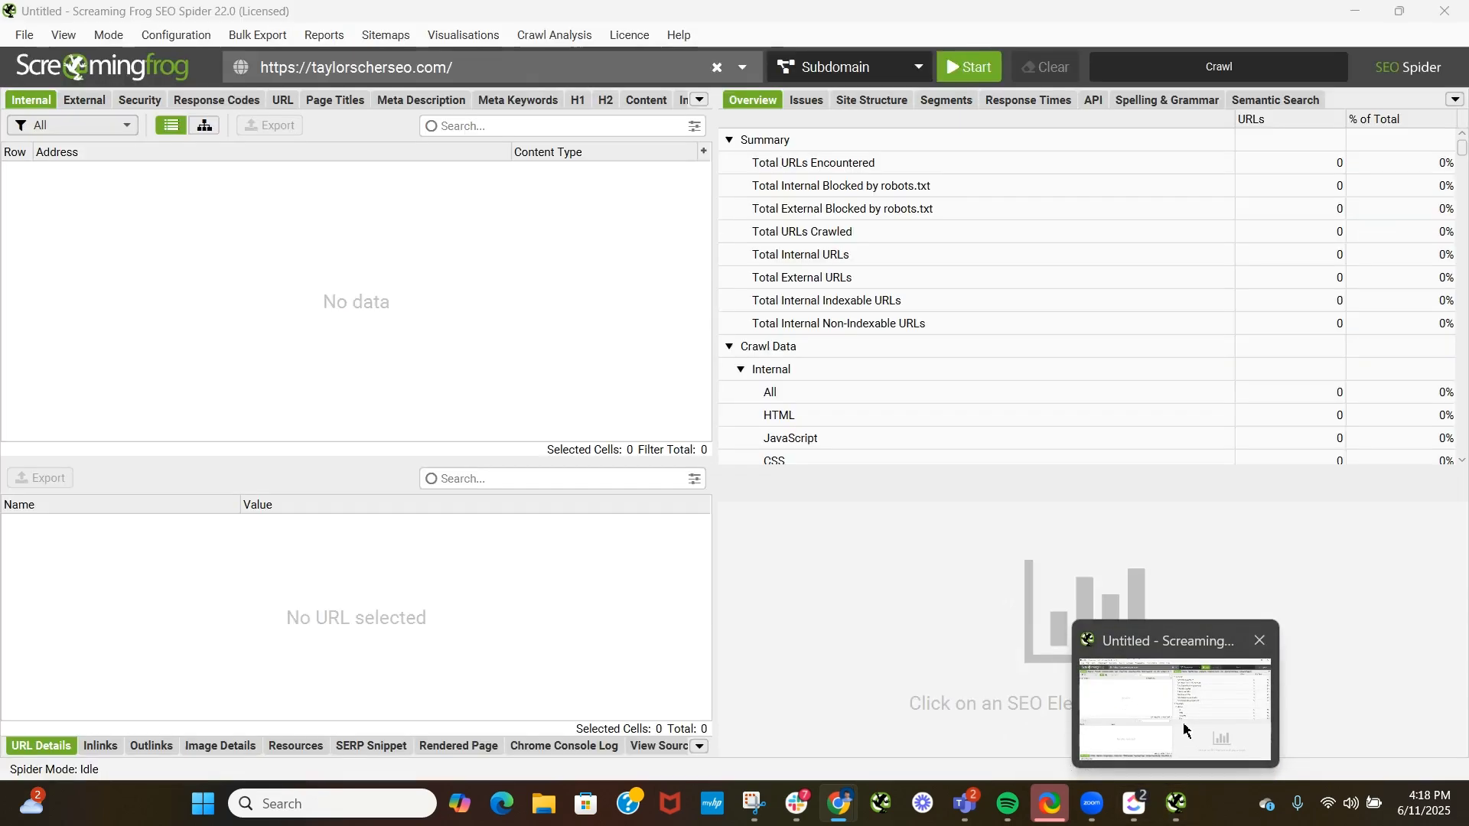
{"action": "left_click", "coordinate": [1185, 729]}
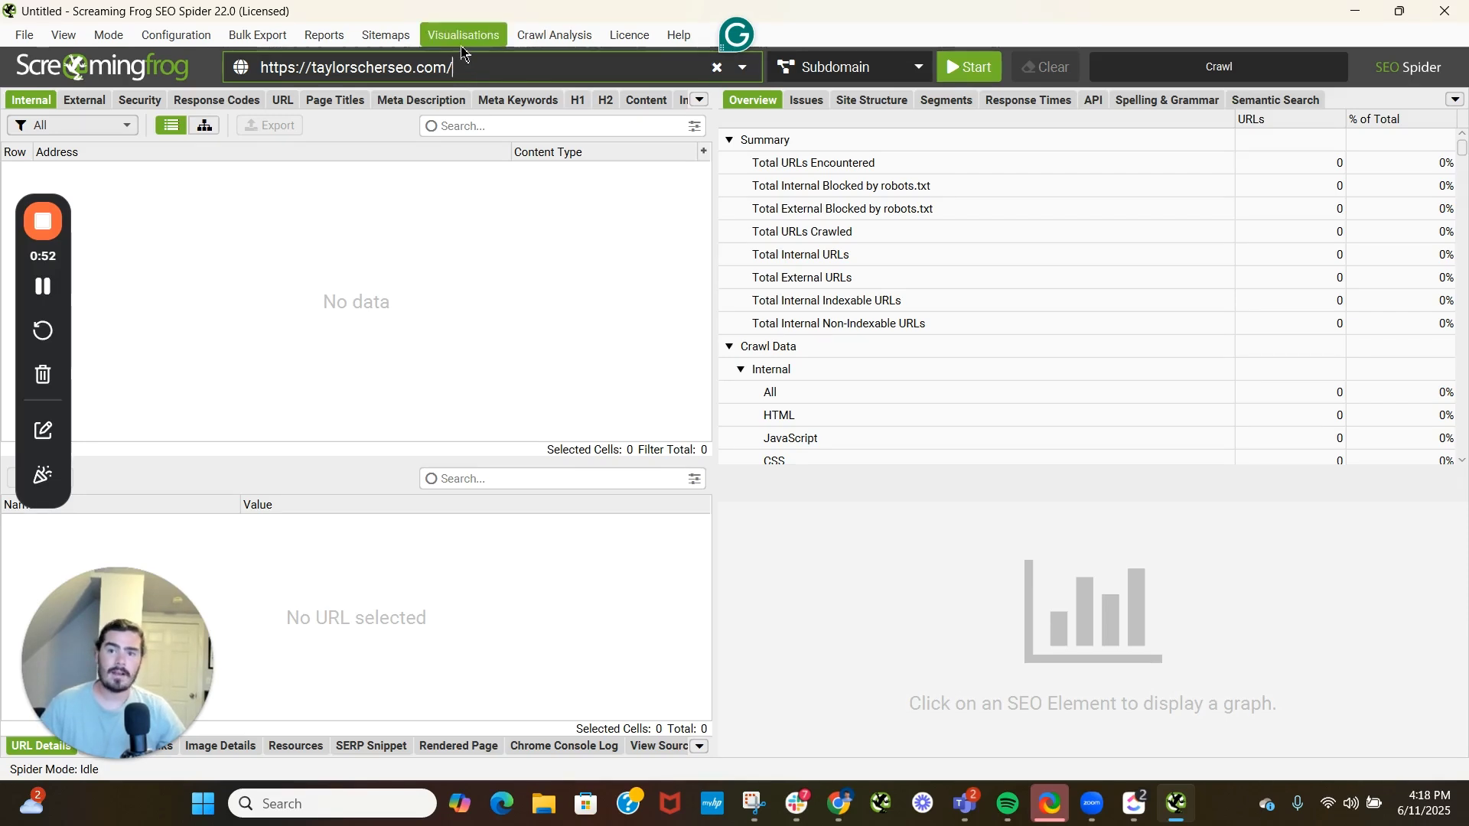
{"action": "left_click", "coordinate": [679, 34]}
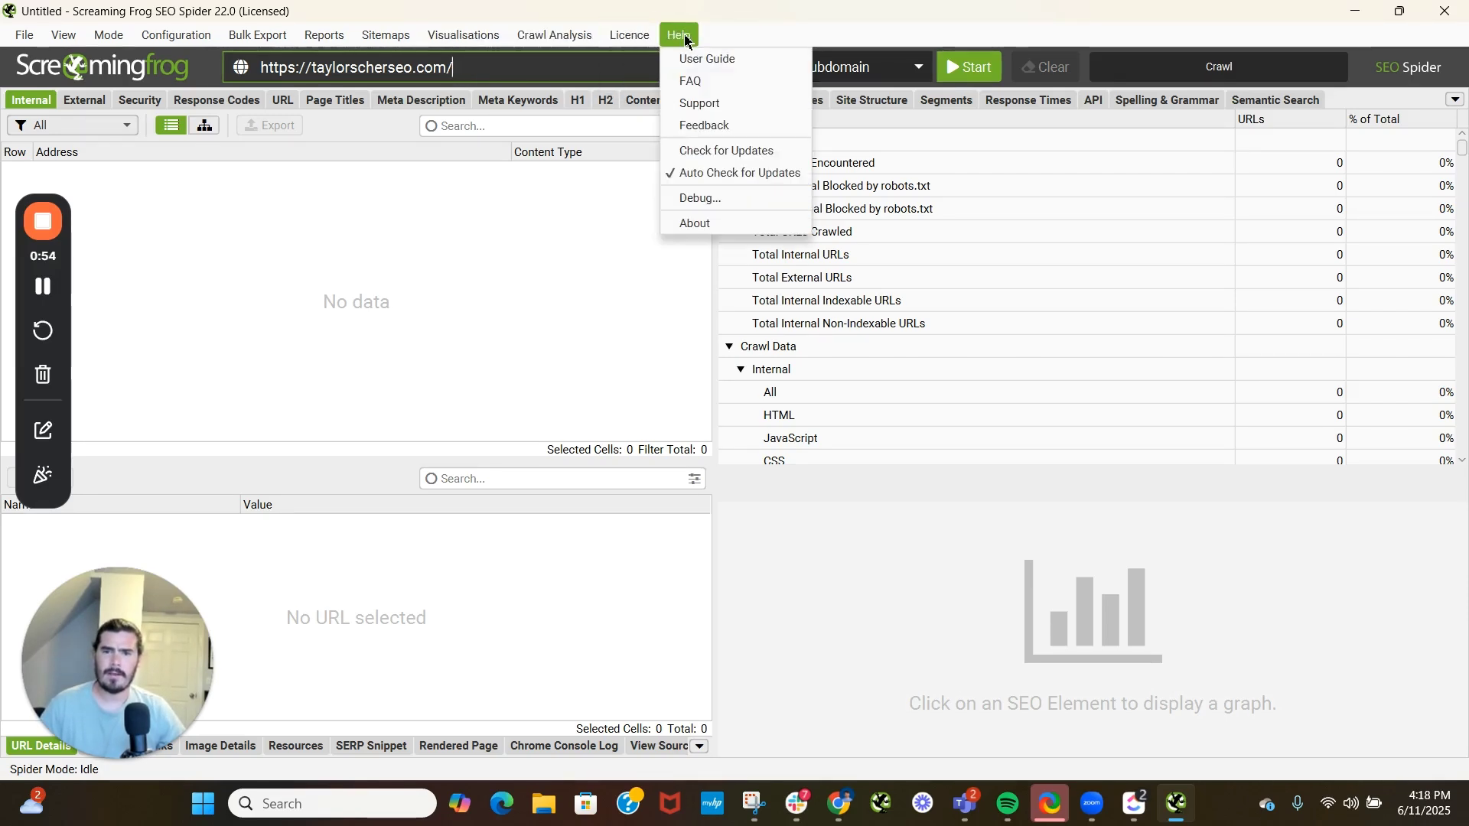
{"action": "key", "text": "Right"}
{"action": "key", "text": "Right"}
{"action": "key", "text": "Right"}
{"action": "key", "text": "Right"}
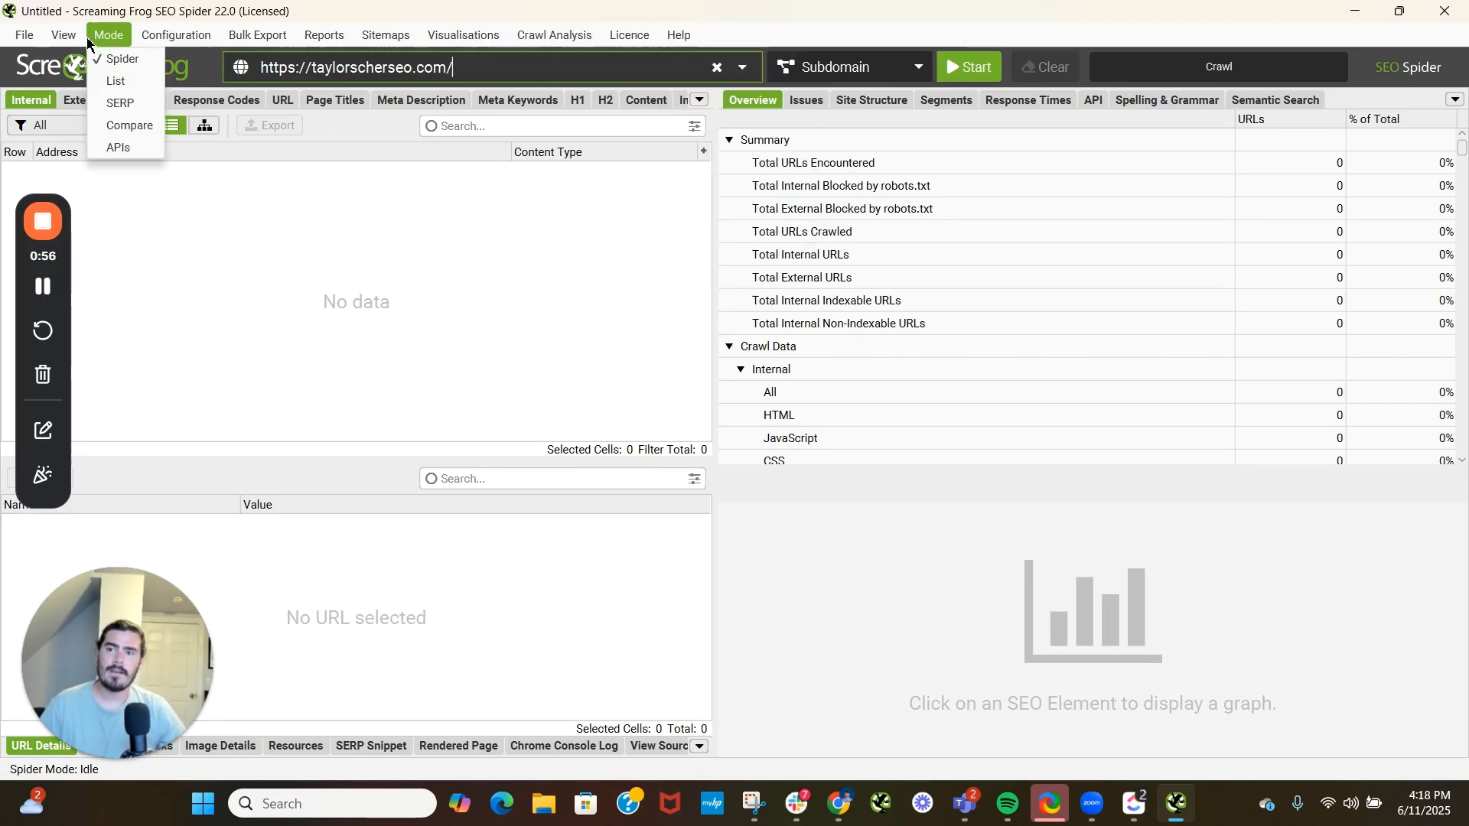
{"action": "left_click", "coordinate": [1082, 15]}
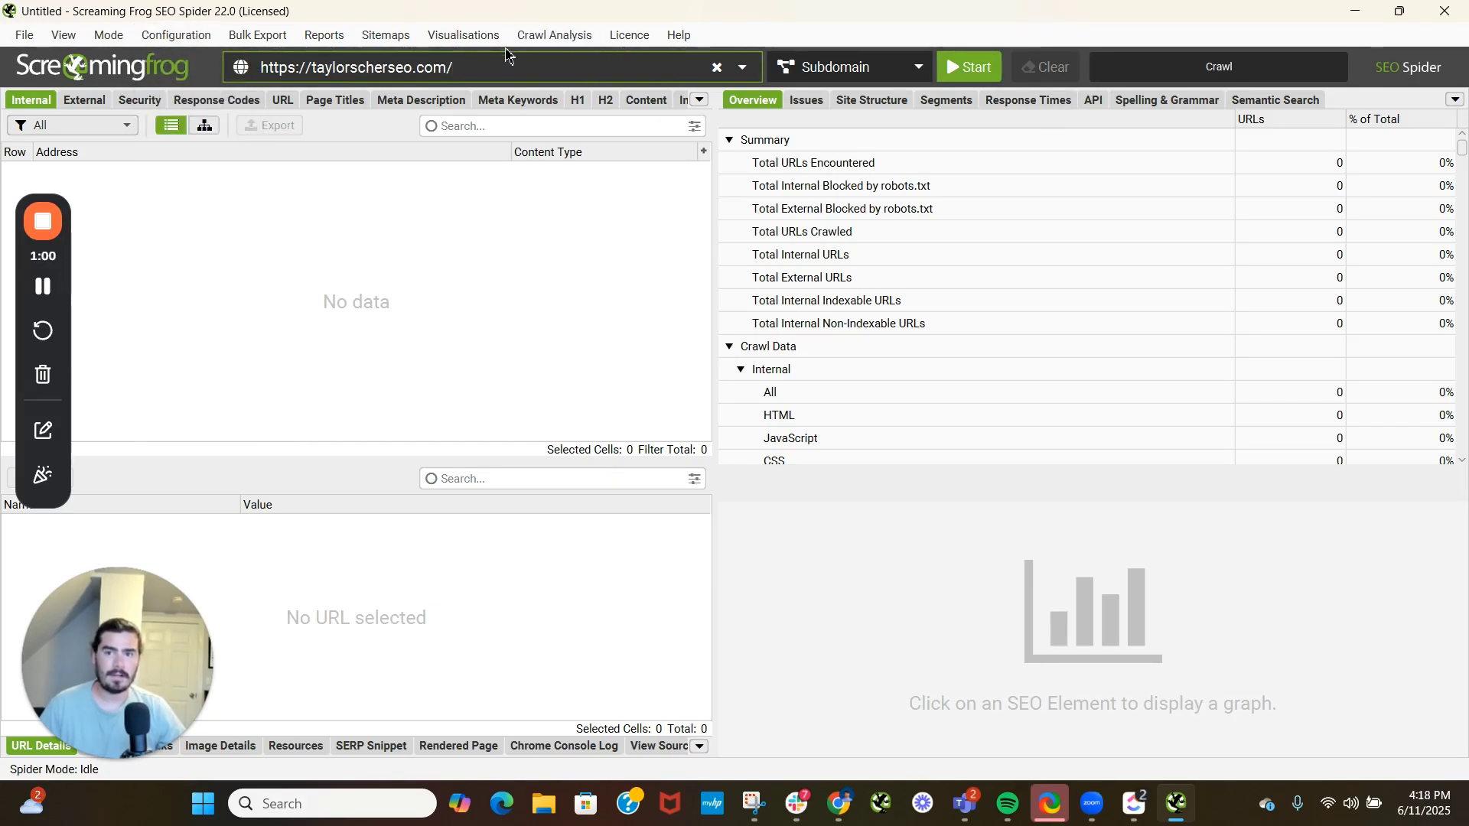
- Look over the available visualisations, the semantic search requirements and the issues overview
{"action": "left_click", "coordinate": [473, 37]}
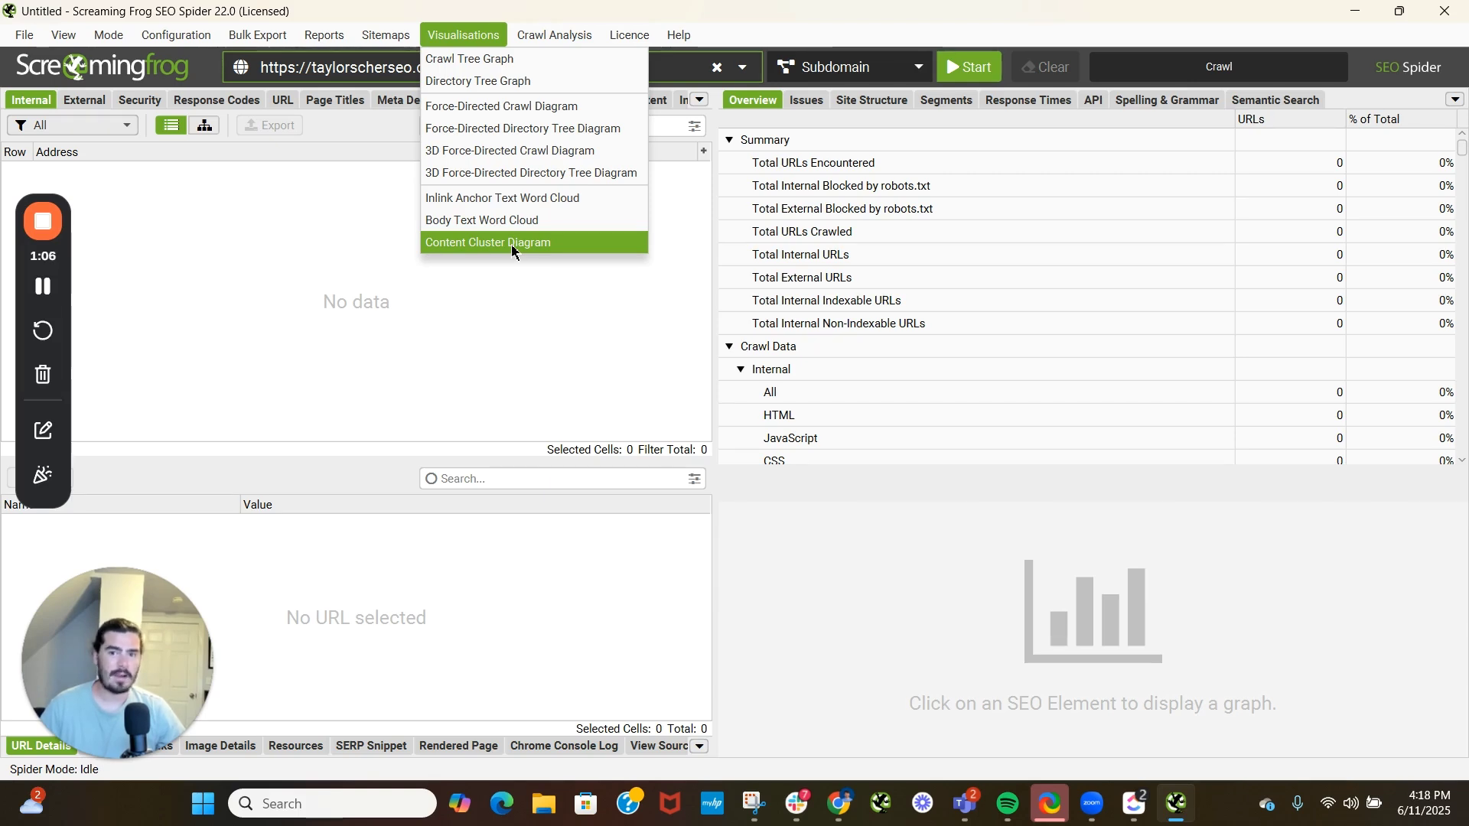
{"action": "left_click", "coordinate": [1267, 105]}
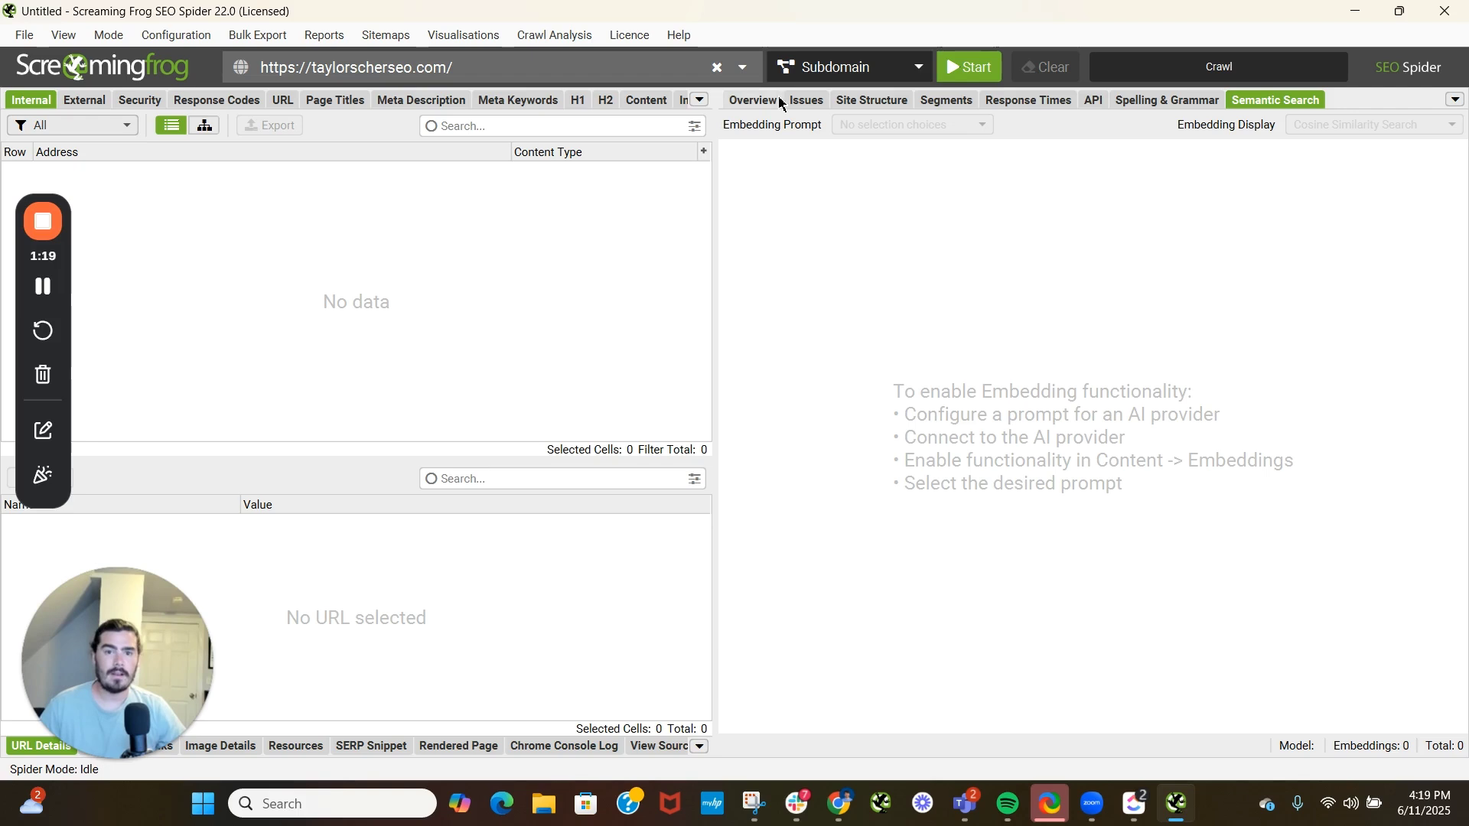
{"action": "left_click", "coordinate": [807, 106]}
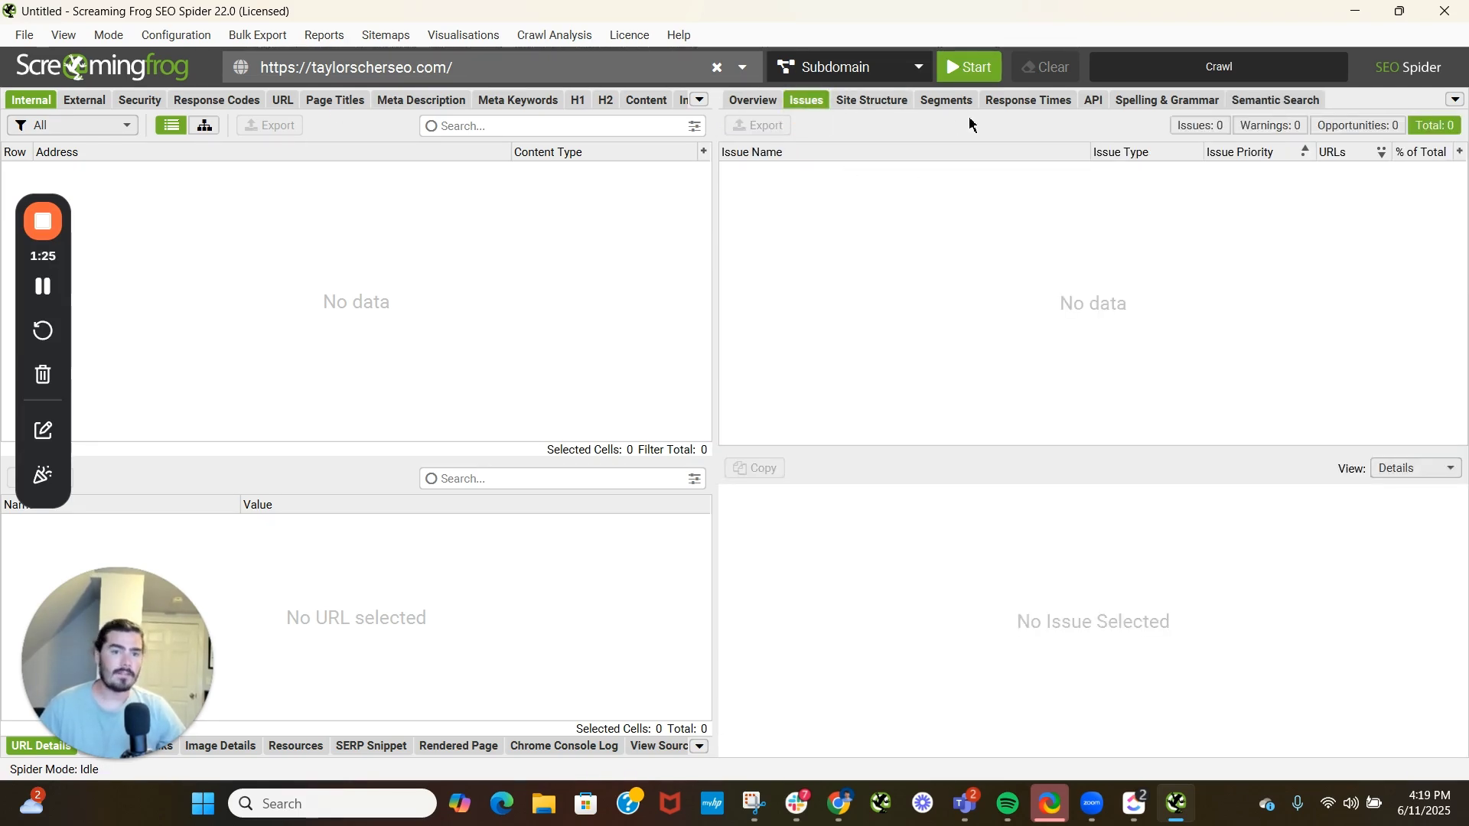
- Open the OpenAI prompt configuration from the API connections and add a new prompt
{"action": "left_click", "coordinate": [1092, 101]}
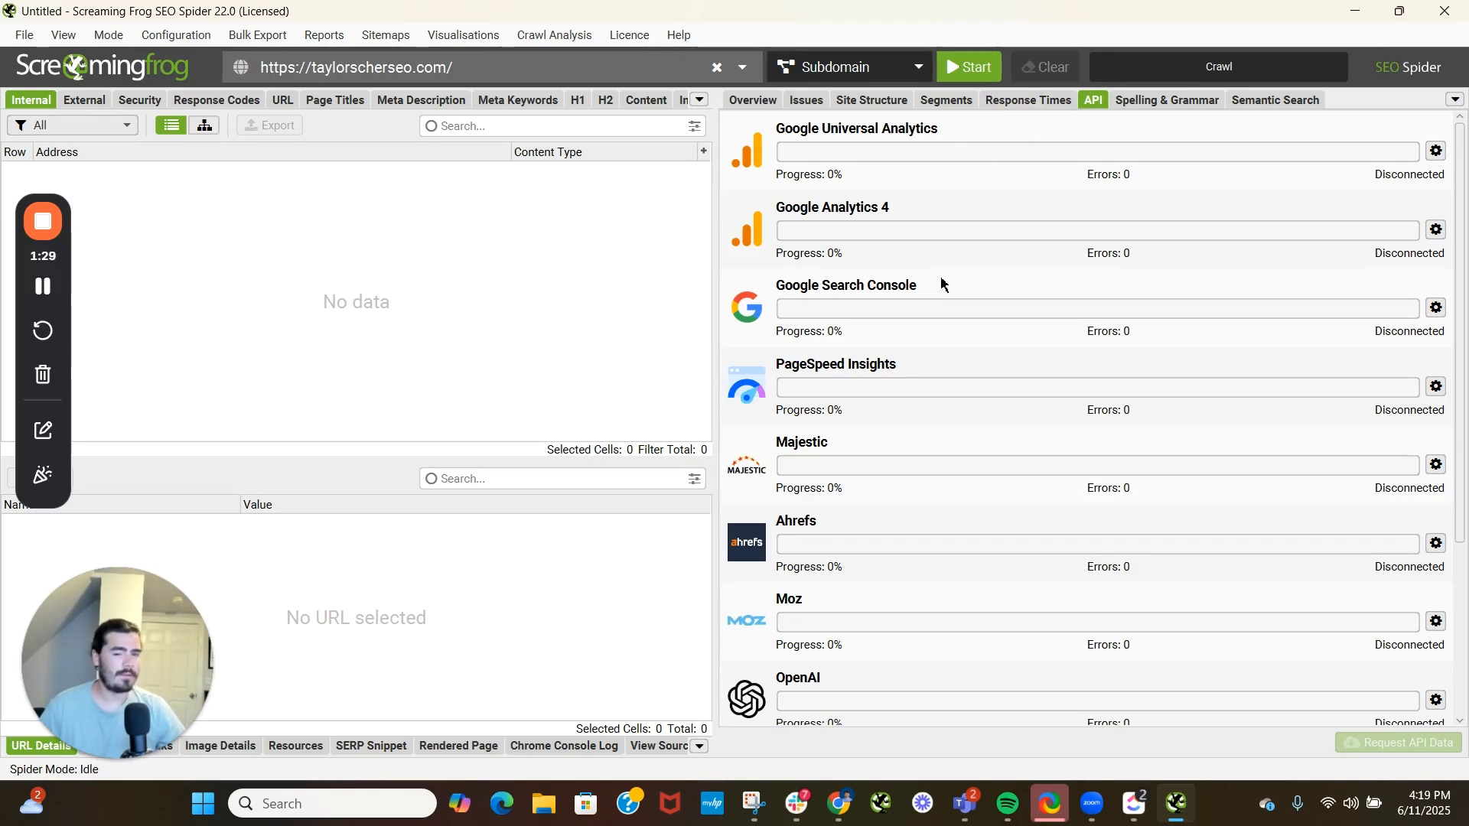
{"action": "scroll", "coordinate": [942, 285], "scroll_direction": "down", "scroll_amount": 3}
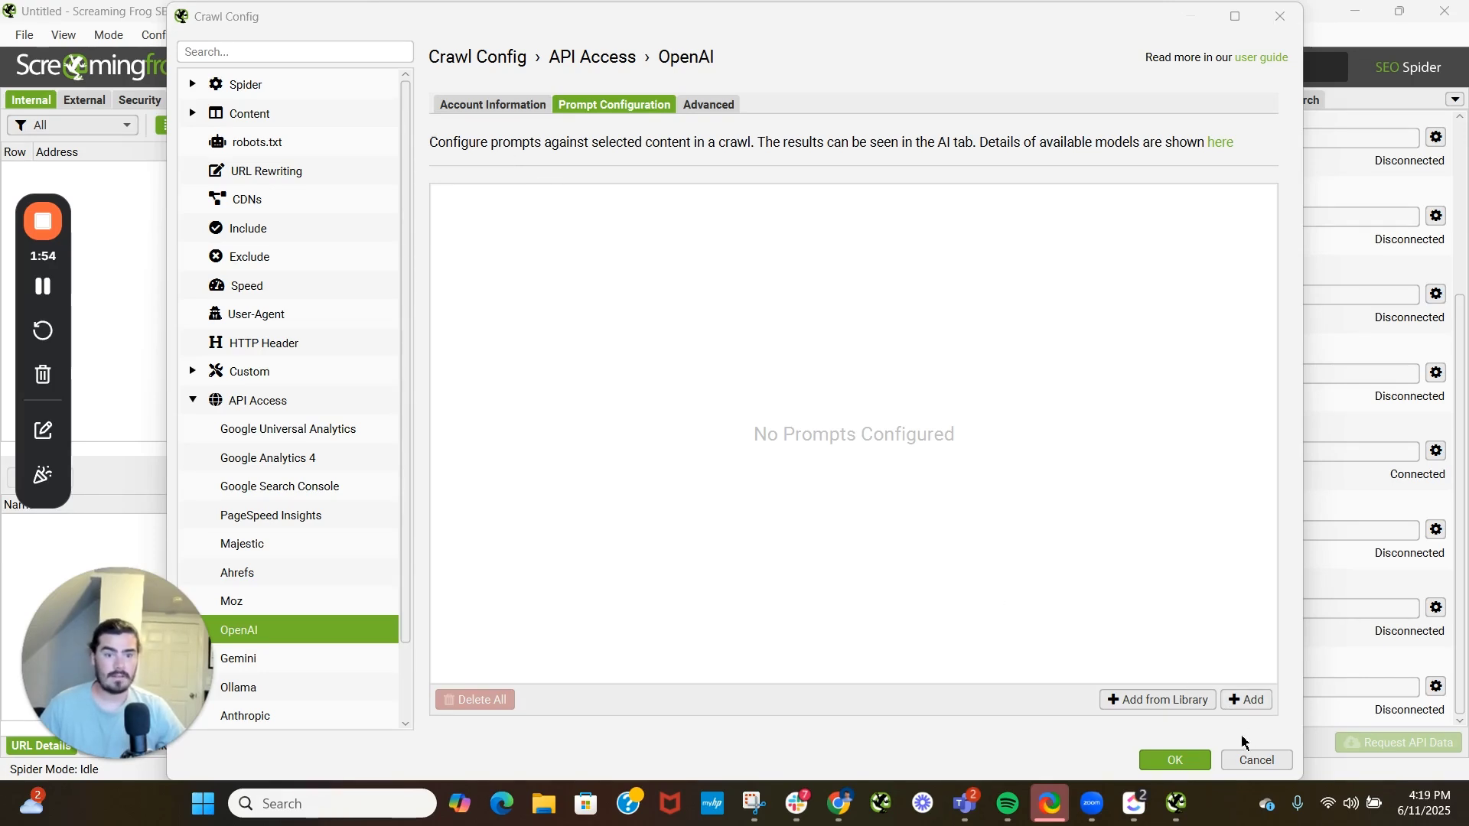
{"action": "left_click", "coordinate": [1247, 699]}
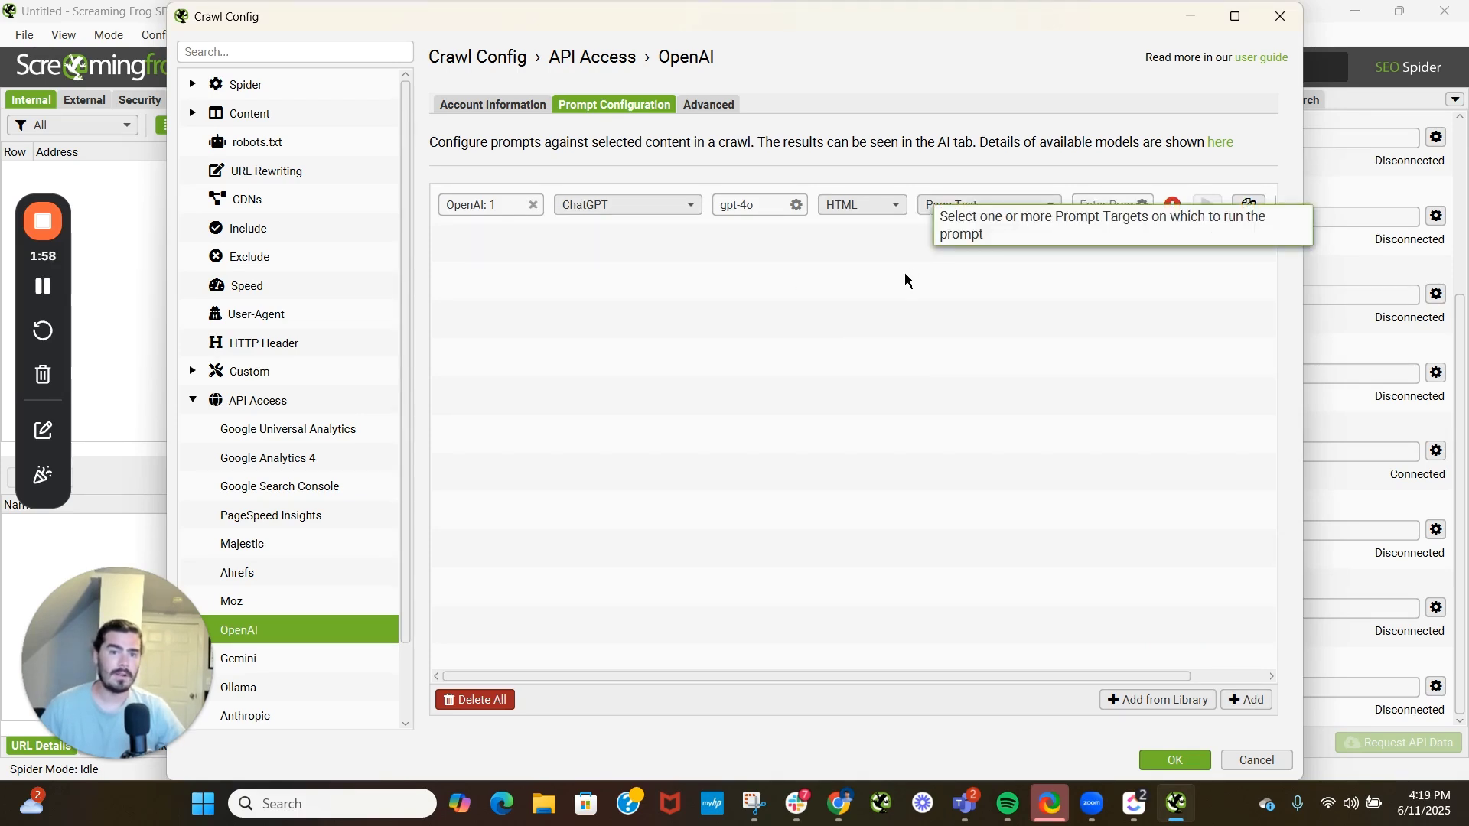
{"action": "left_click", "coordinate": [928, 204]}
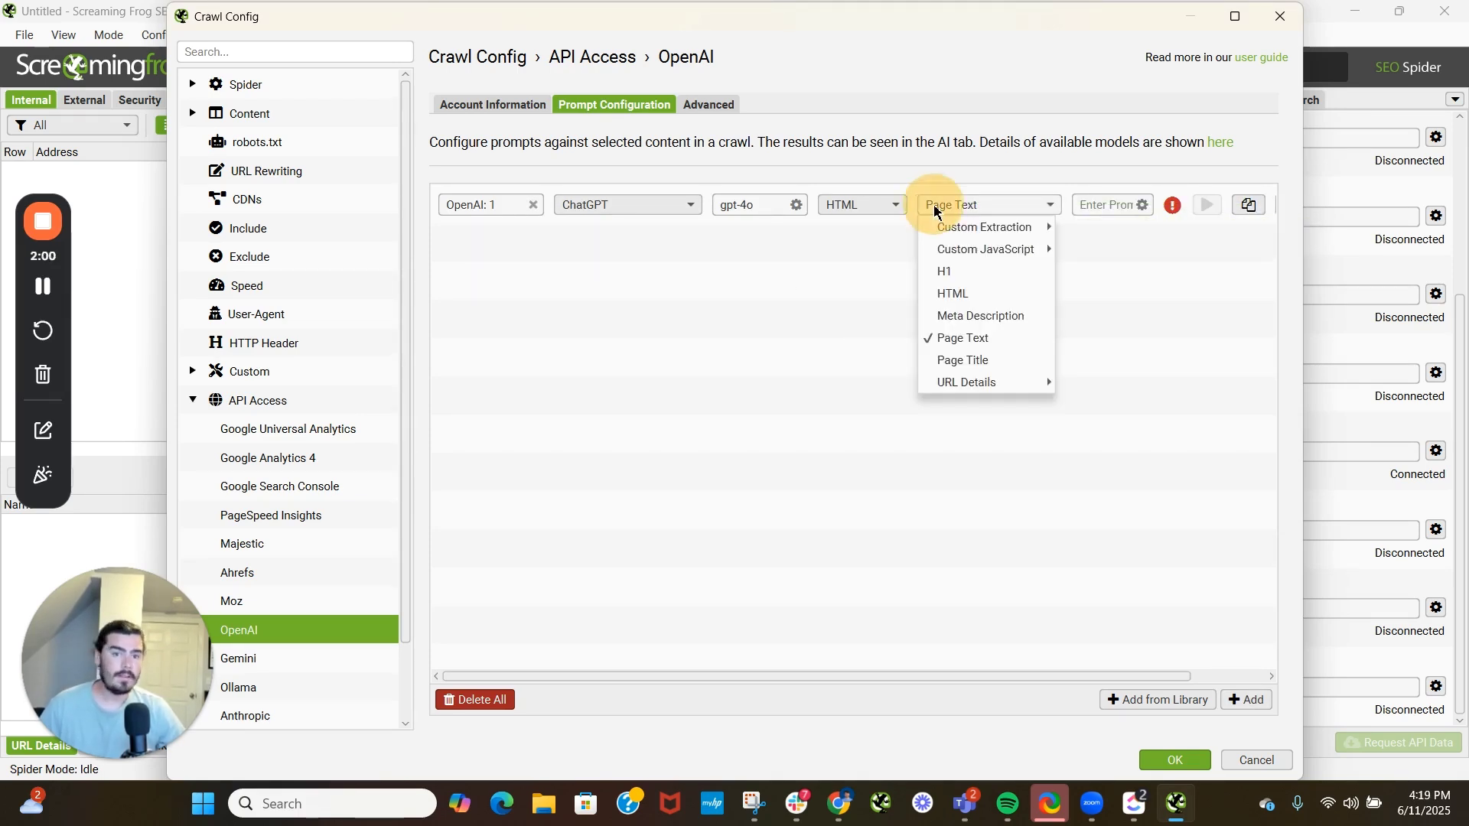
{"action": "mouse_move", "coordinate": [985, 250]}
{"action": "left_click", "coordinate": [788, 260]}
{"action": "left_click", "coordinate": [872, 204]}
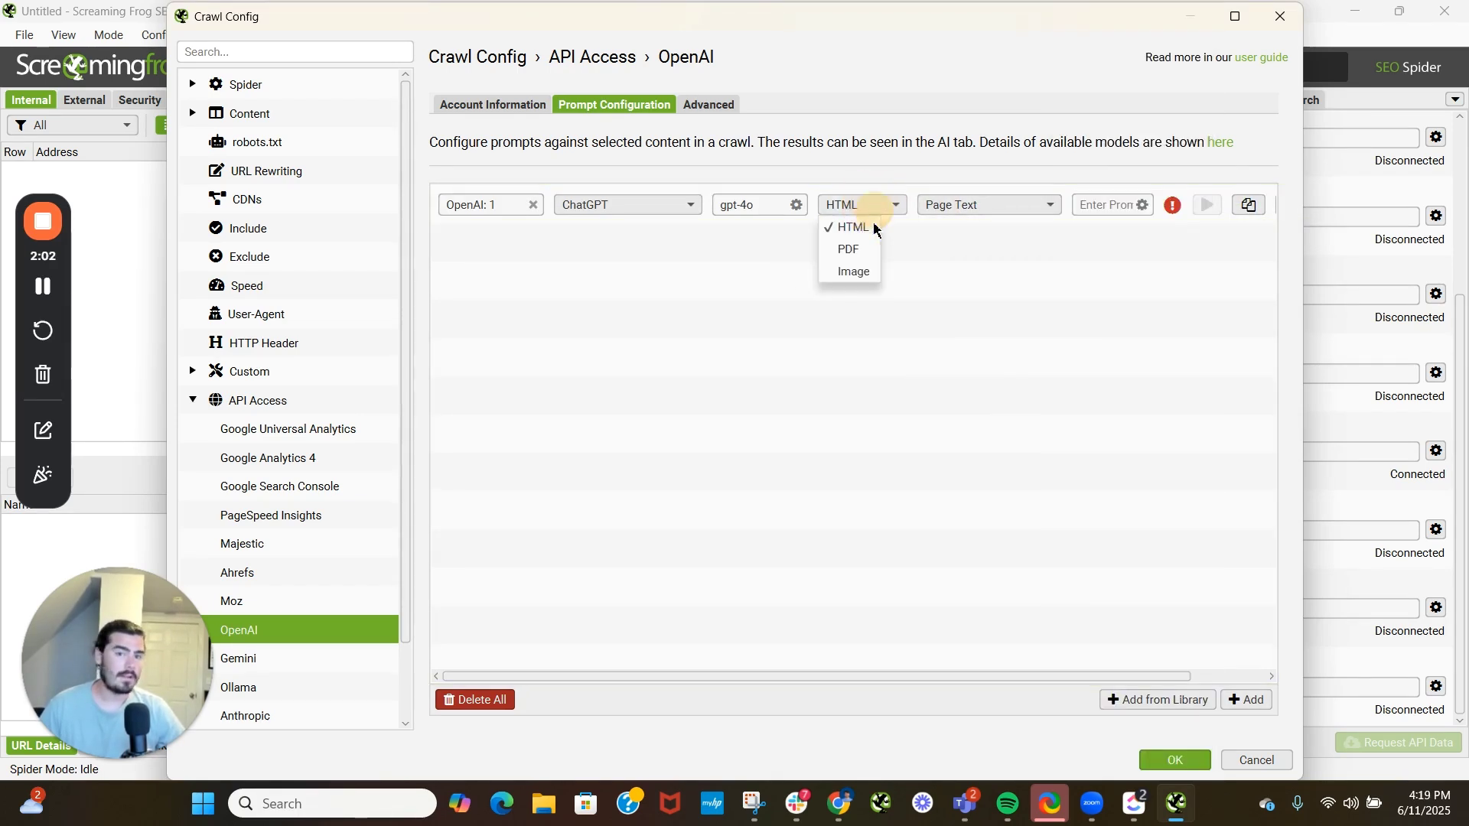
{"action": "left_click", "coordinate": [710, 241]}
{"action": "left_click", "coordinate": [639, 205]}
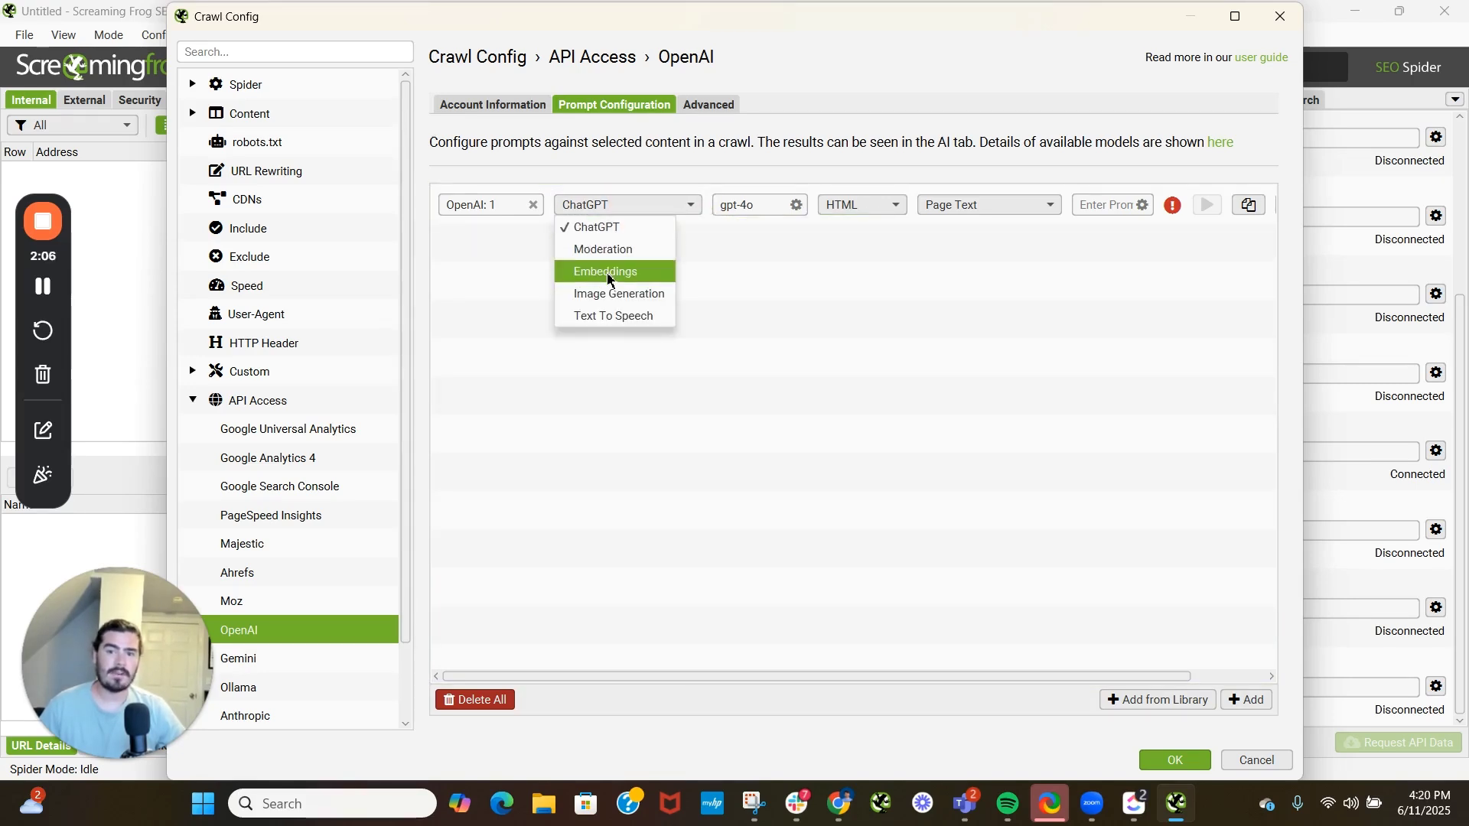
{"action": "left_click", "coordinate": [608, 274]}
{"action": "left_click", "coordinate": [633, 204]}
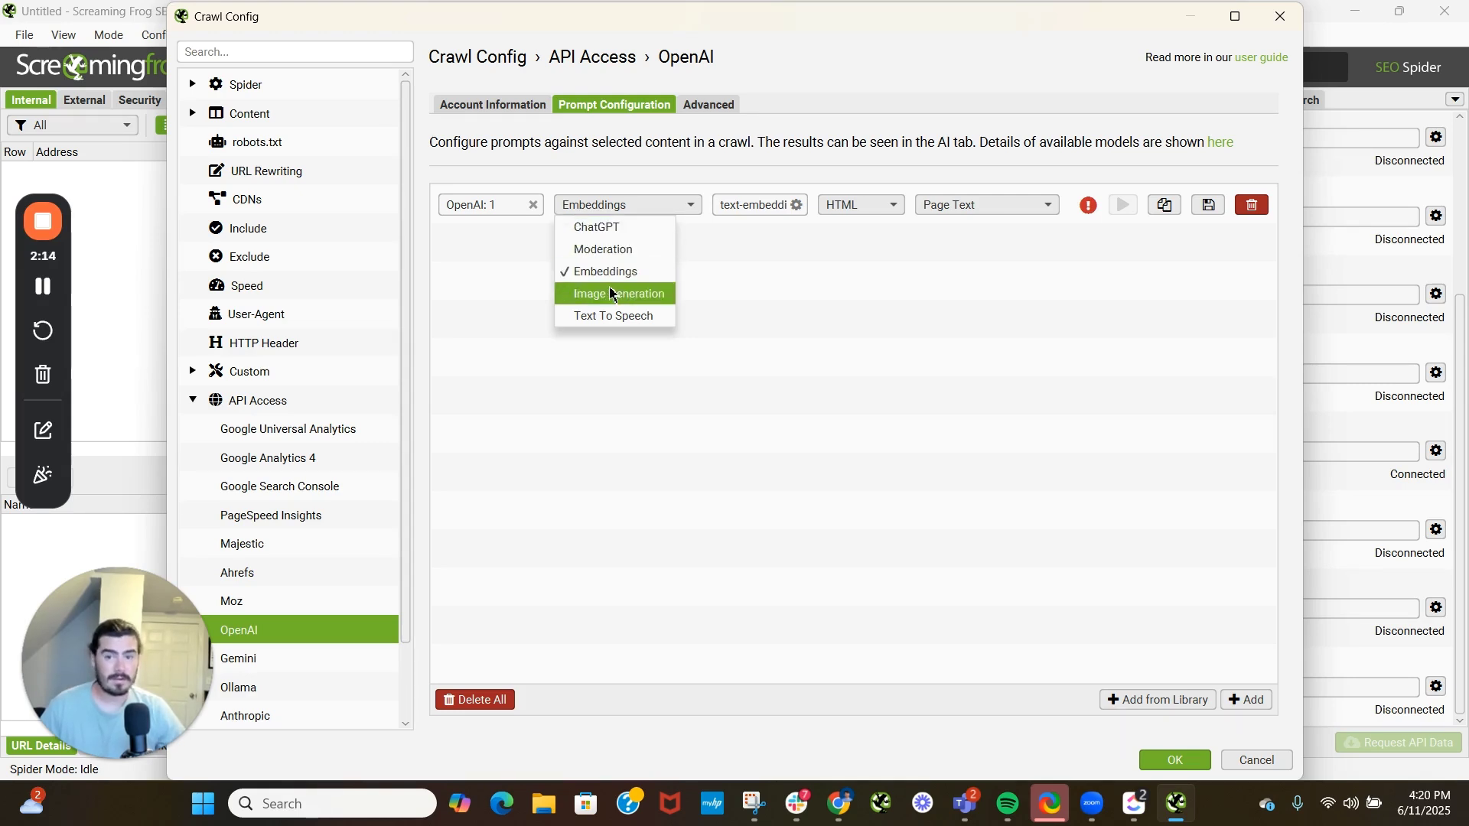
{"action": "left_click", "coordinate": [827, 266]}
{"action": "left_click", "coordinate": [673, 205]}
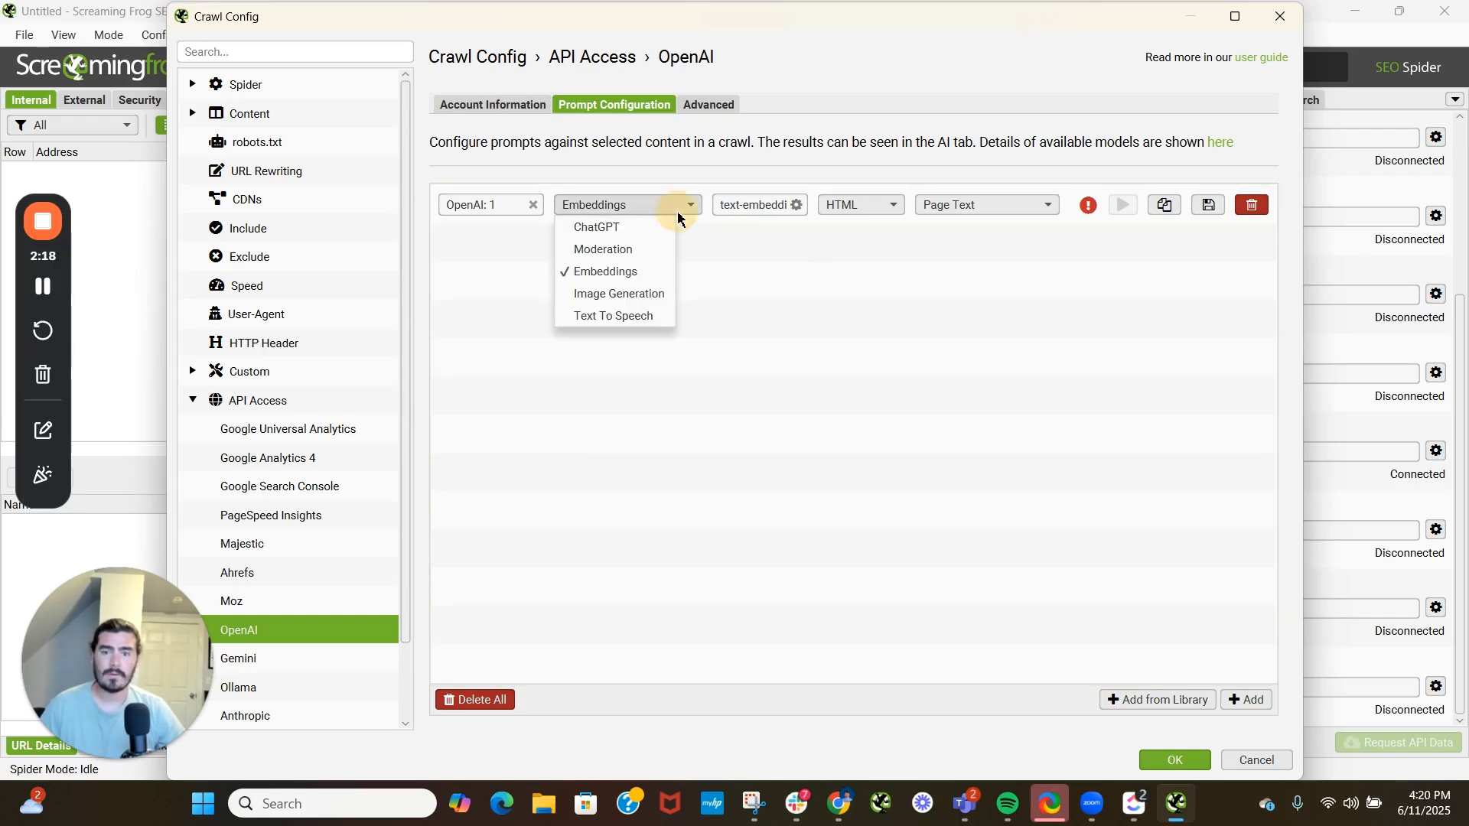
{"action": "left_click", "coordinate": [641, 228]}
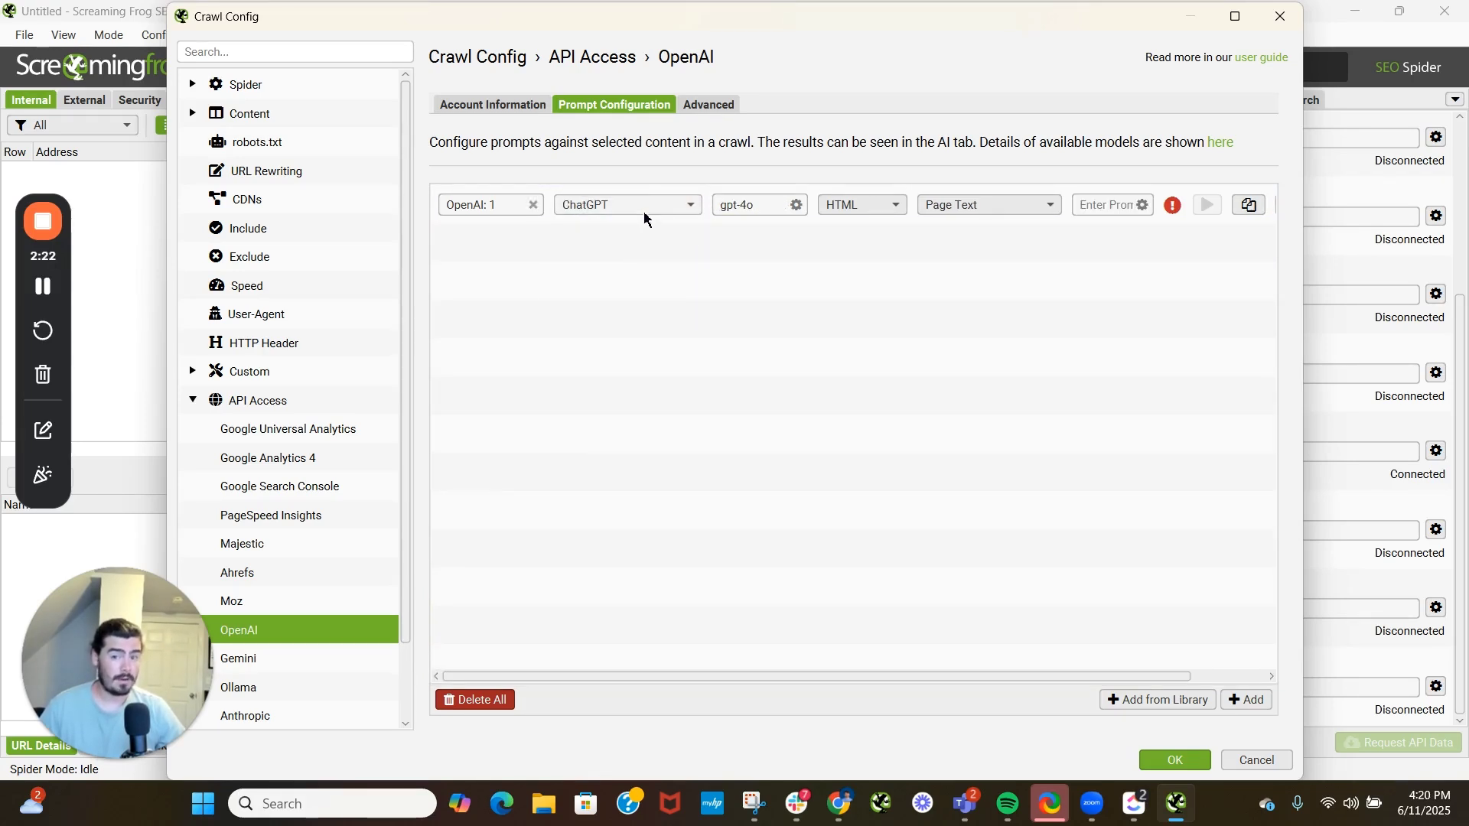
{"action": "left_click", "coordinate": [645, 215]}
{"action": "left_click", "coordinate": [813, 263]}
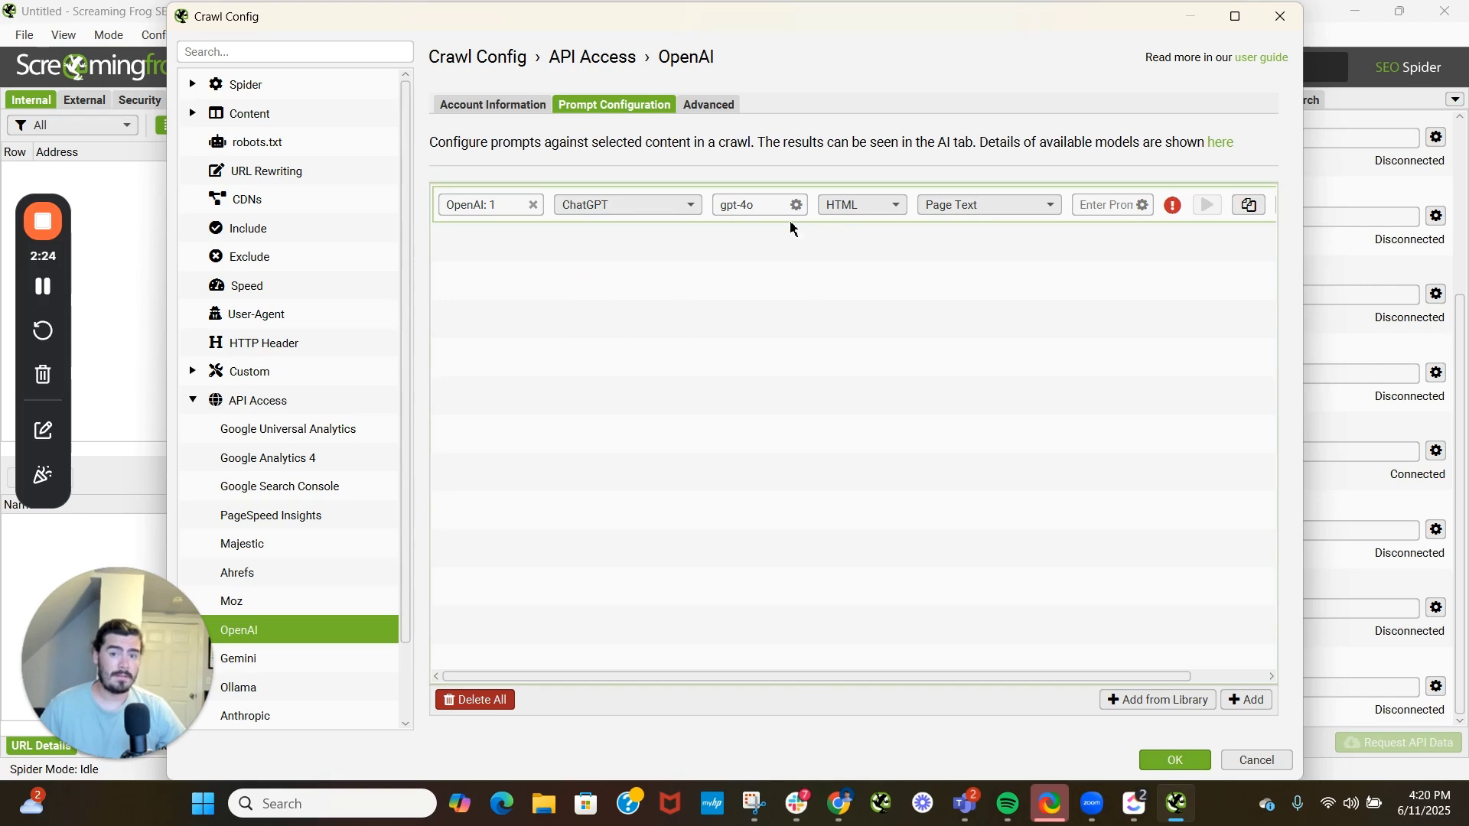
{"action": "left_click", "coordinate": [992, 214]}
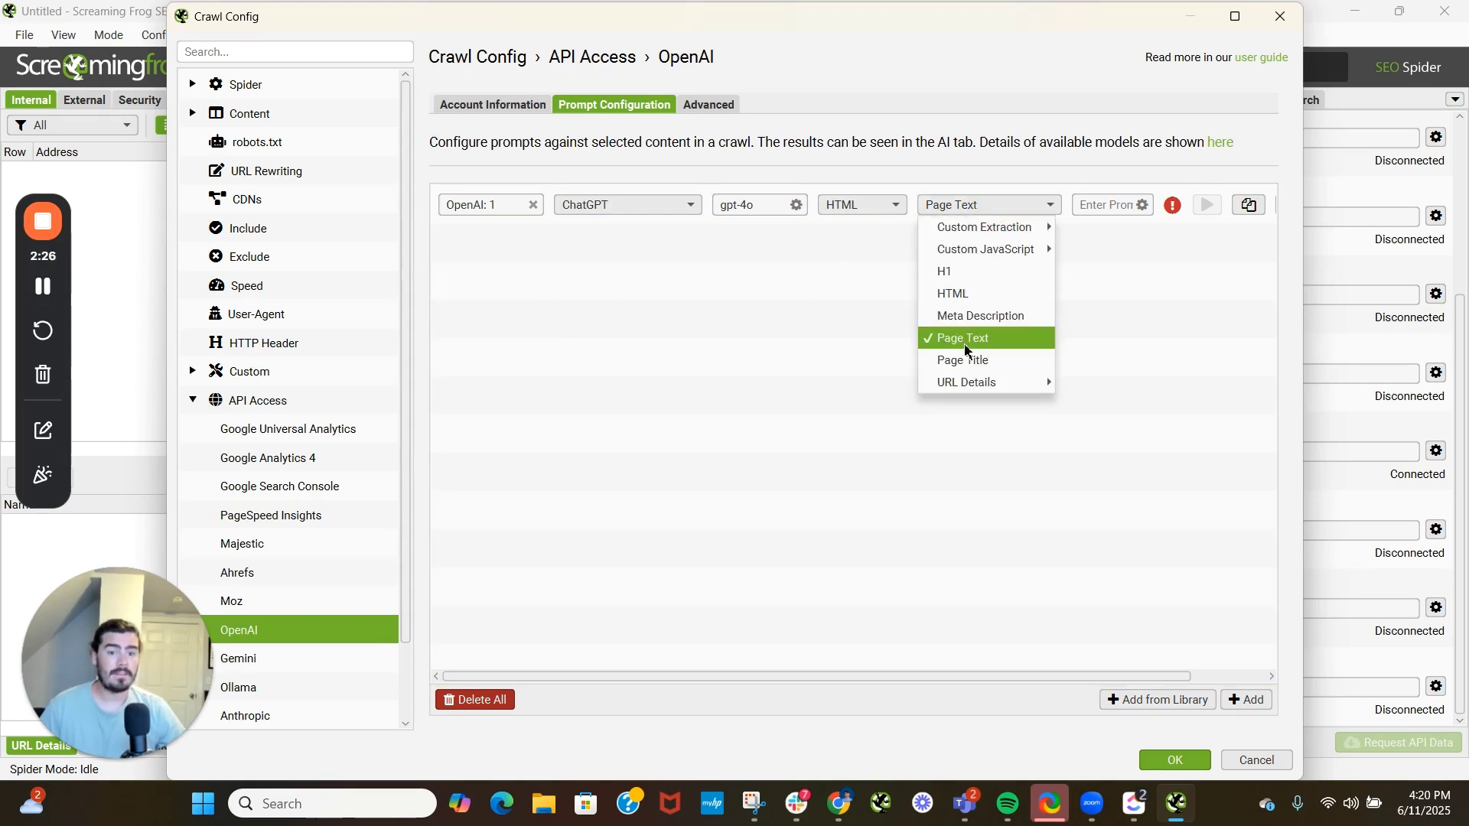
{"action": "left_click", "coordinate": [966, 272]}
{"action": "left_click", "coordinate": [994, 208]}
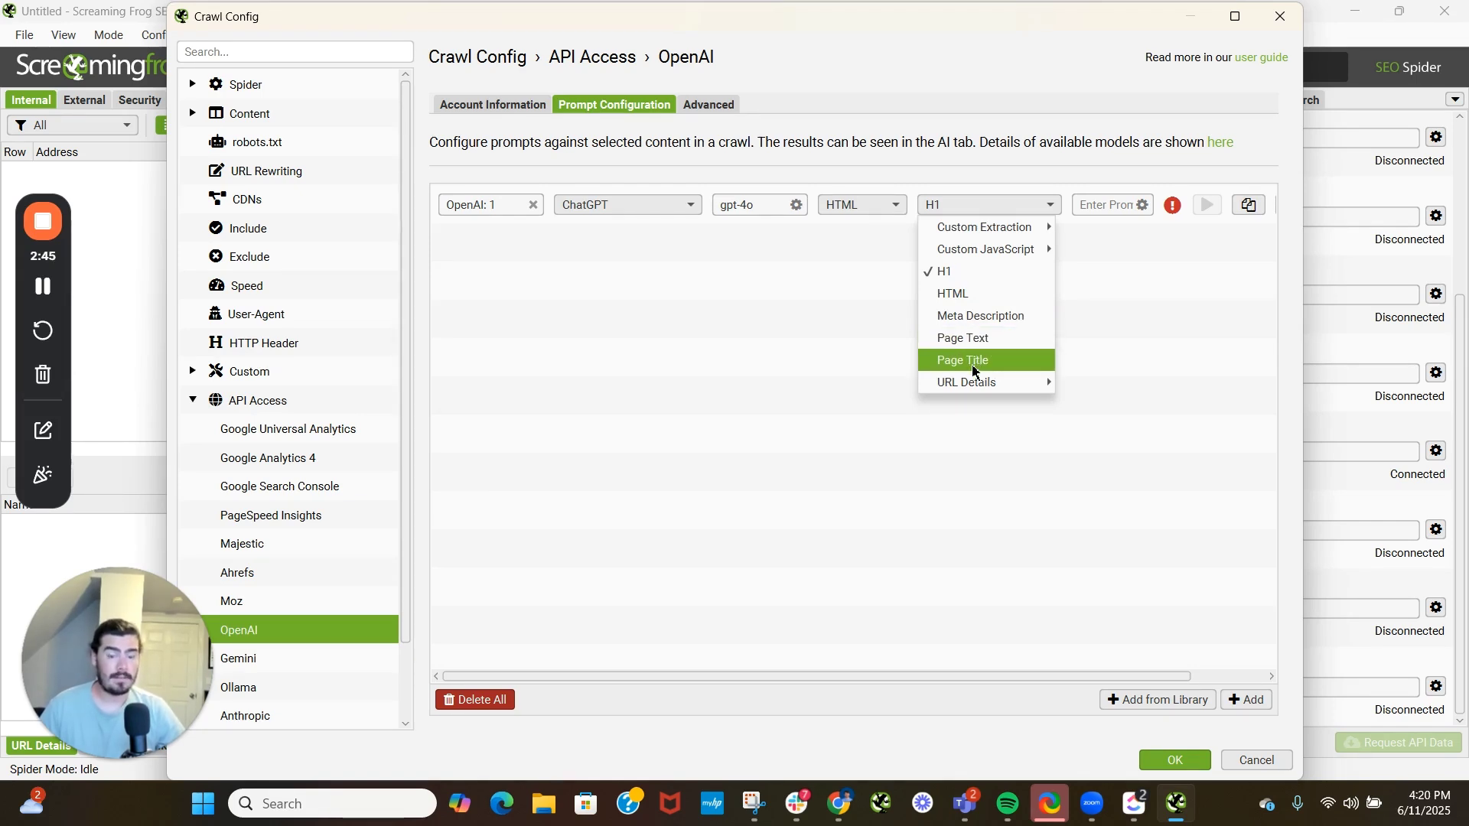
{"action": "left_click", "coordinate": [1135, 299]}
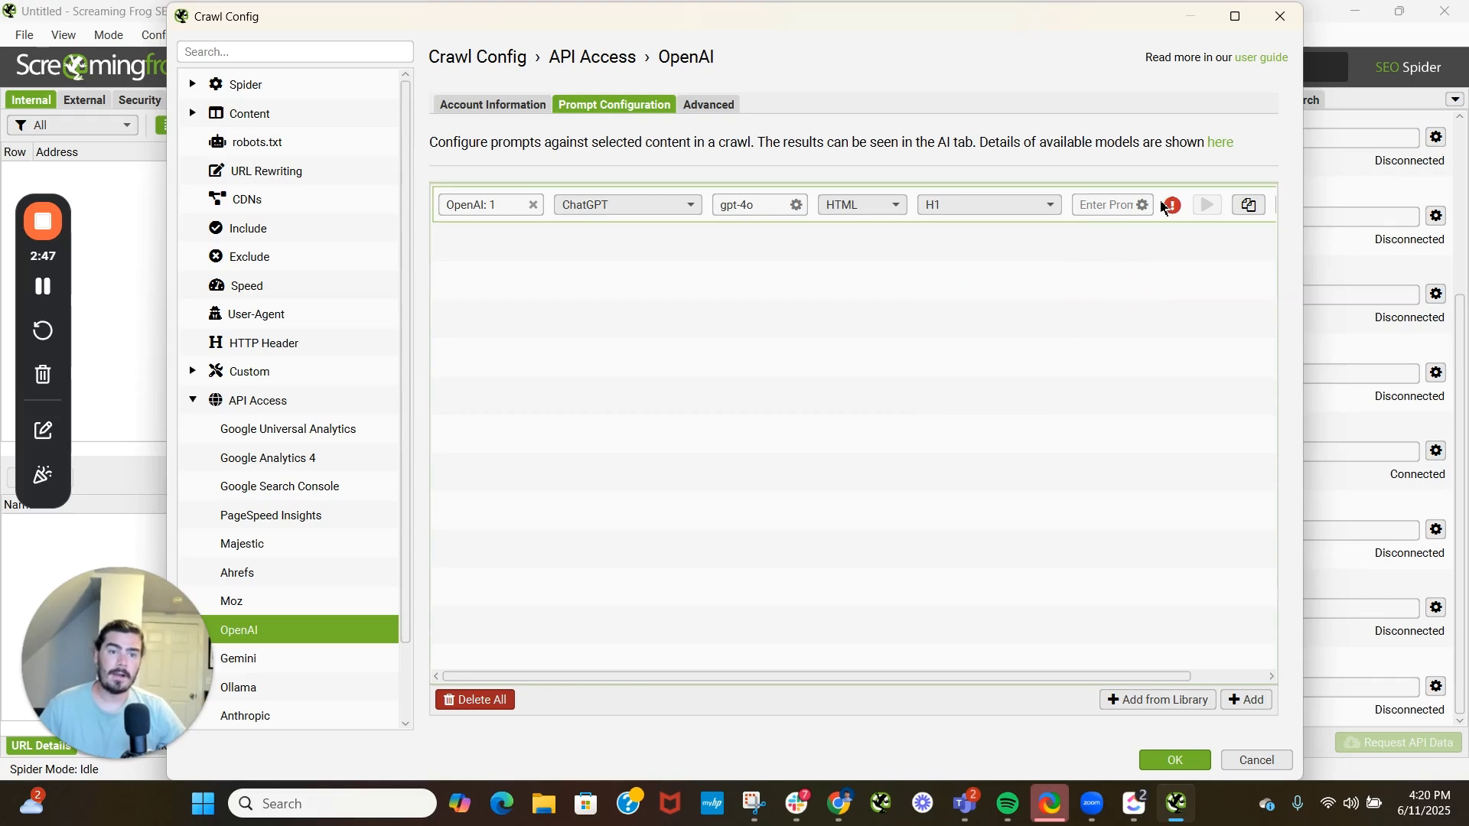
- Set the new OpenAI prompt's type to Embeddings, check its warning and save the configuration
{"action": "left_click", "coordinate": [656, 205]}
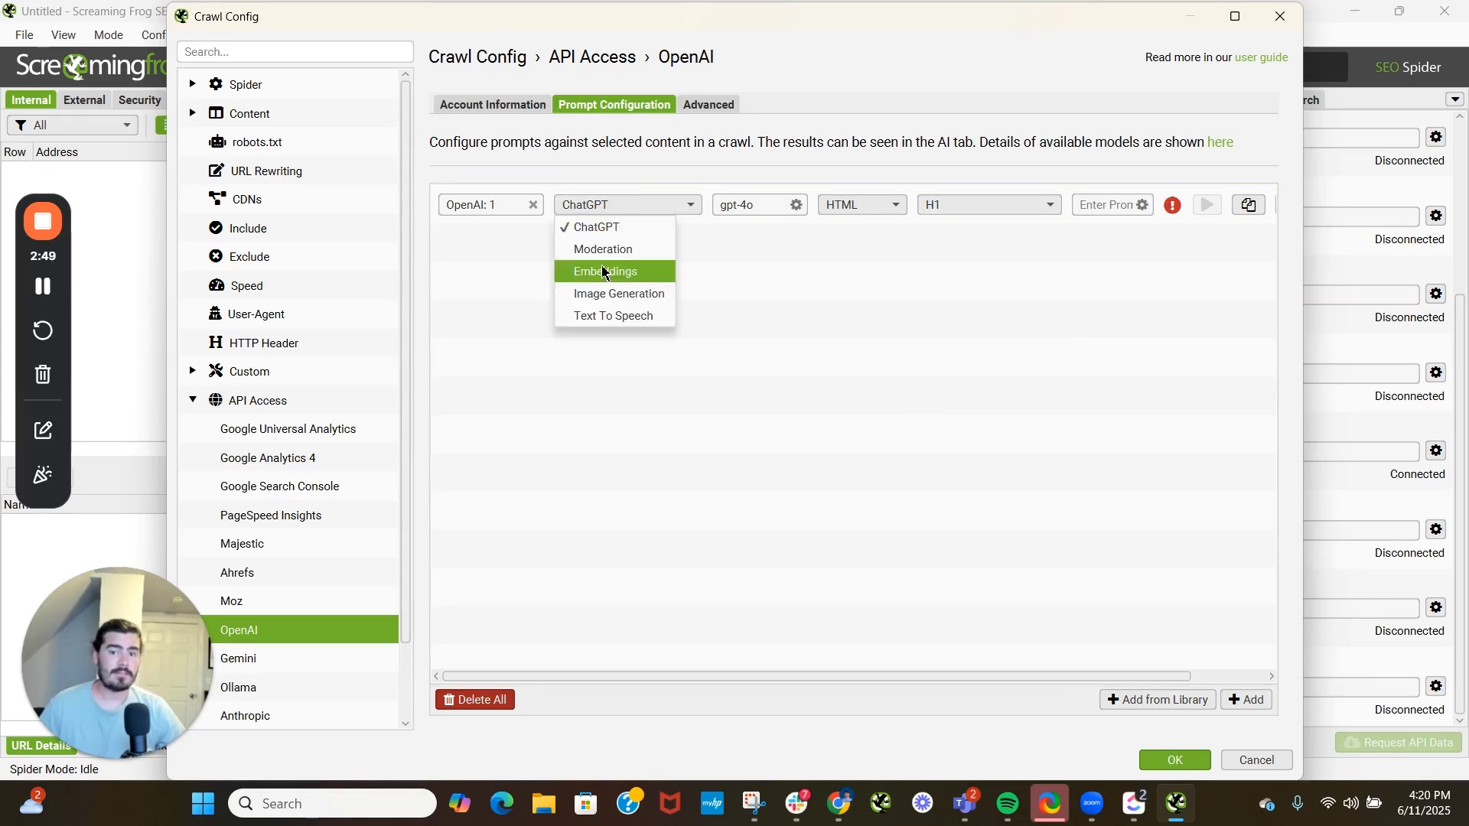
{"action": "left_click", "coordinate": [604, 272]}
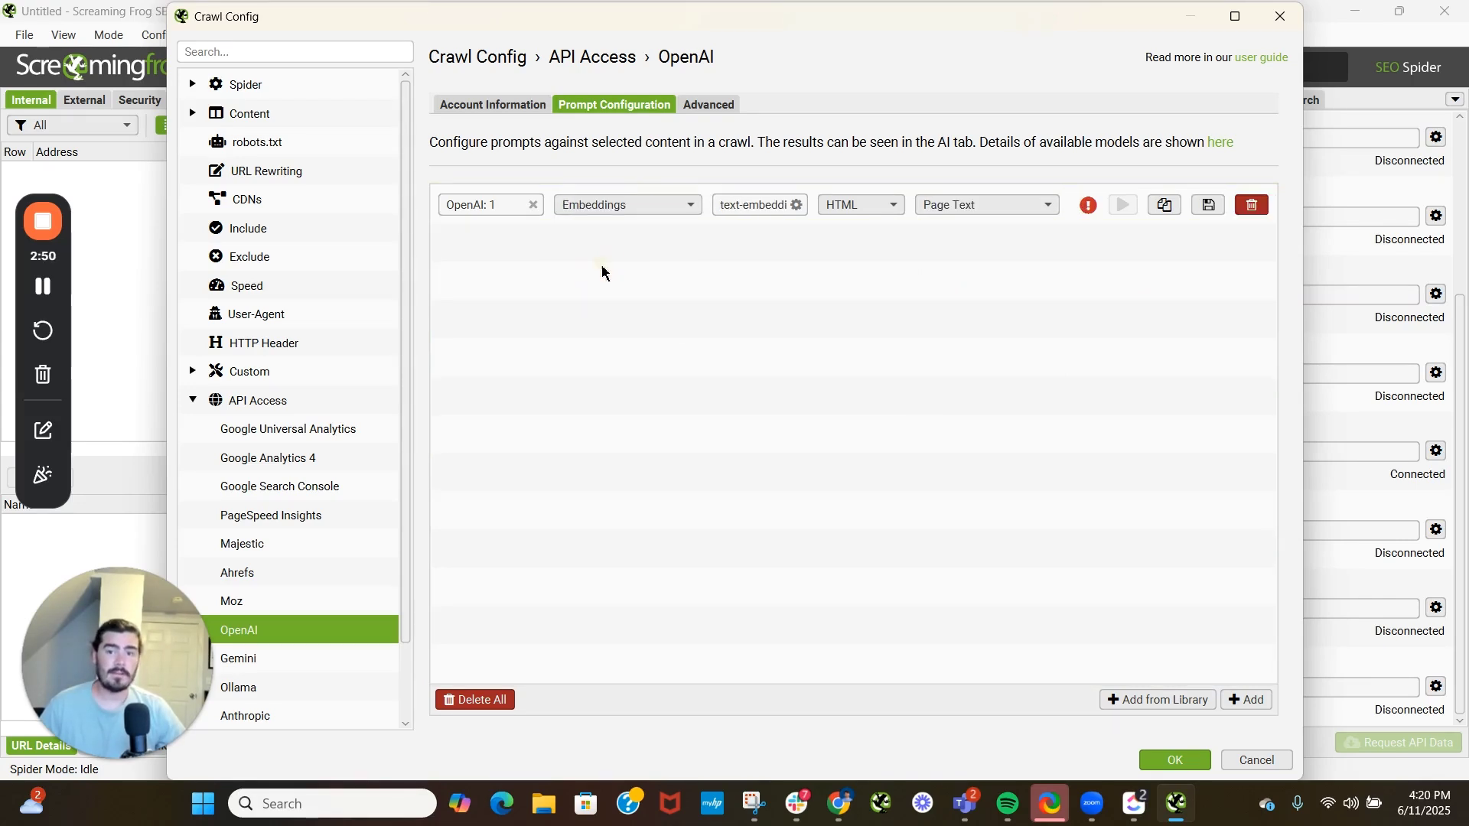
{"action": "left_click", "coordinate": [751, 211]}
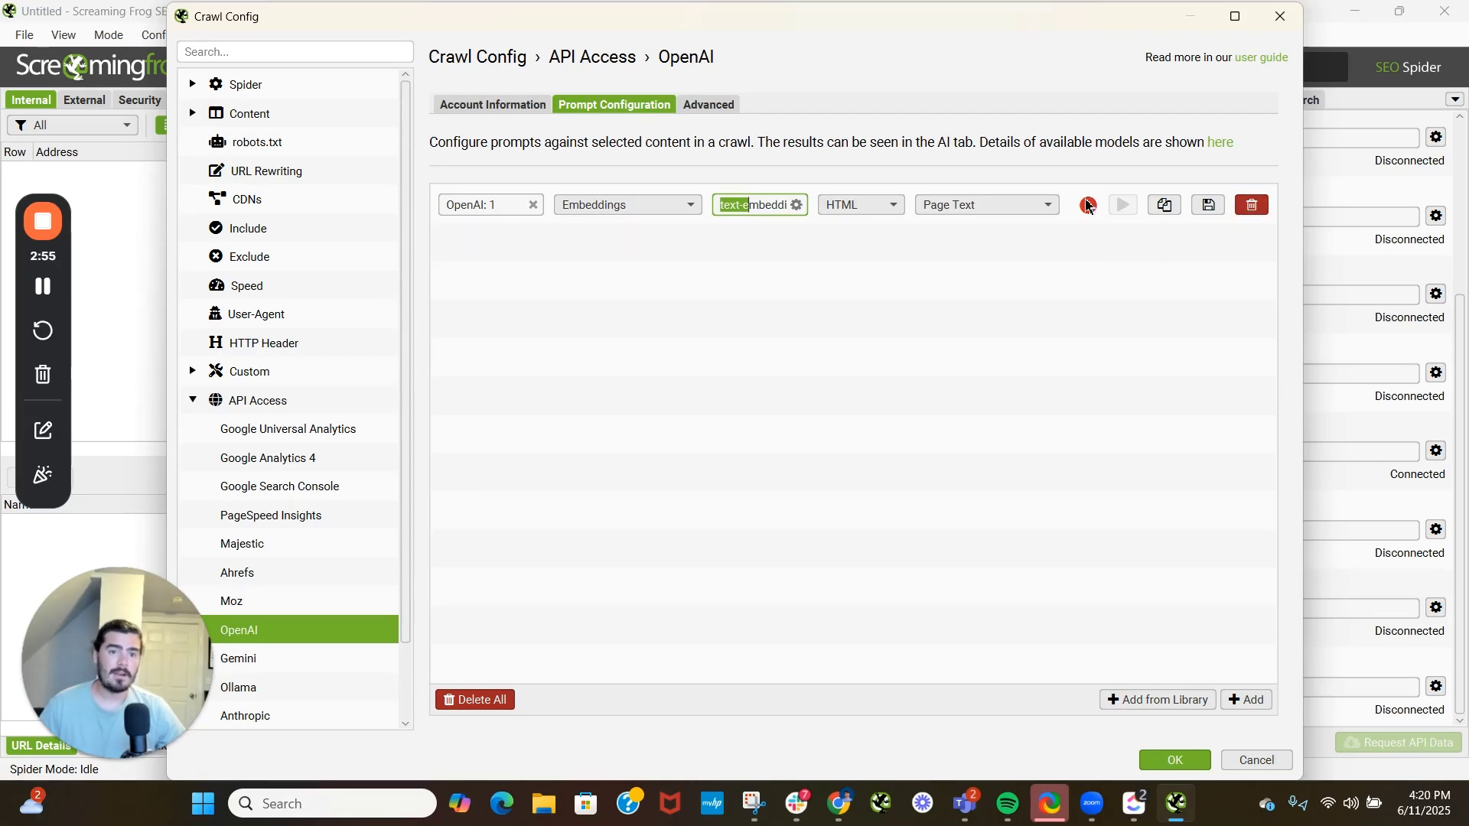
{"action": "mouse_move", "coordinate": [1087, 214]}
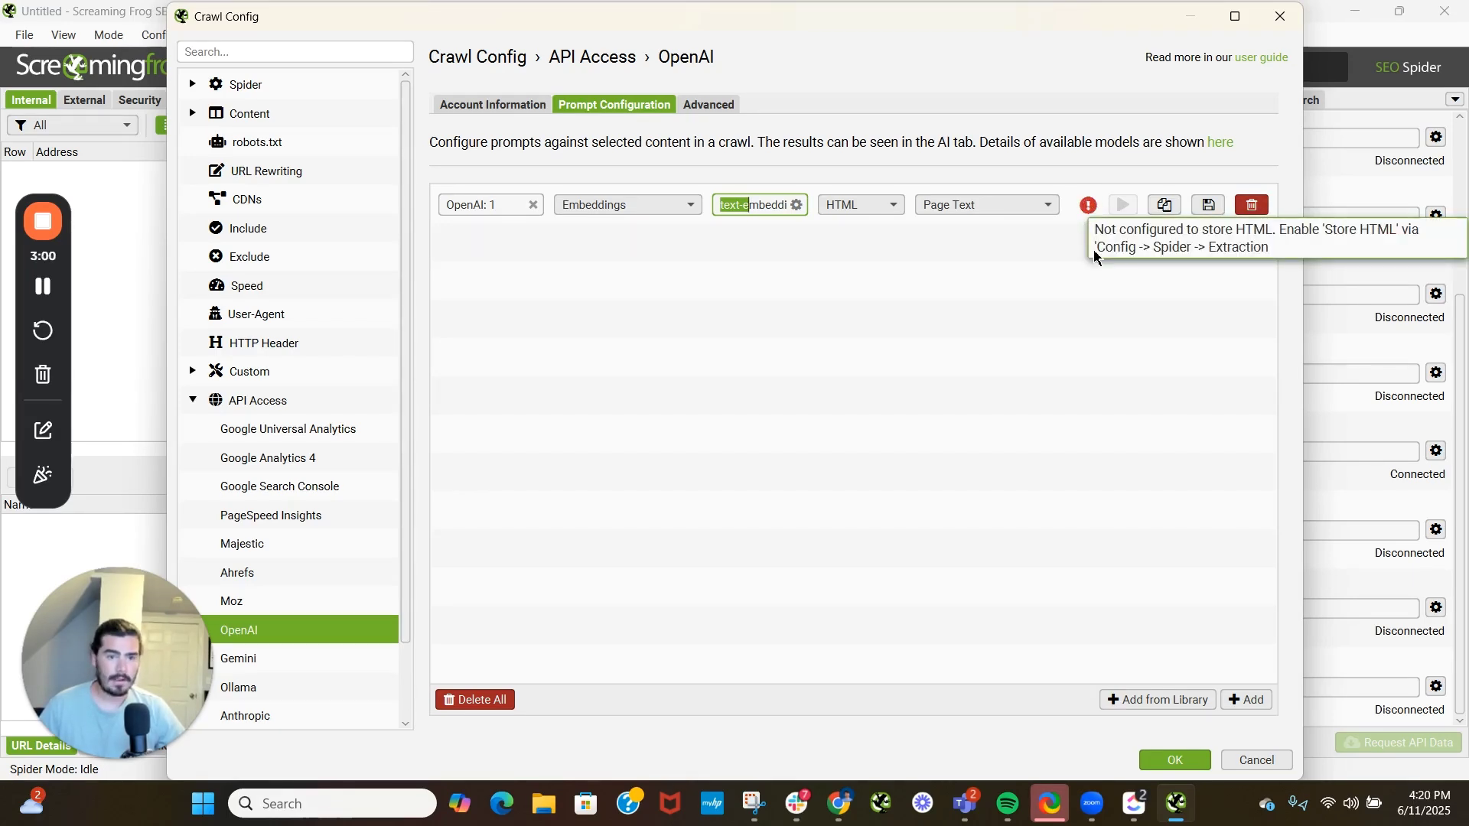
{"action": "left_click", "coordinate": [1175, 760]}
- Enable Store HTML and Store Rendered HTML in the Spider extraction settings, and recheck the OpenAI embeddings prompt's status
{"action": "left_click", "coordinate": [108, 34]}
{"action": "left_click", "coordinate": [149, 37]}
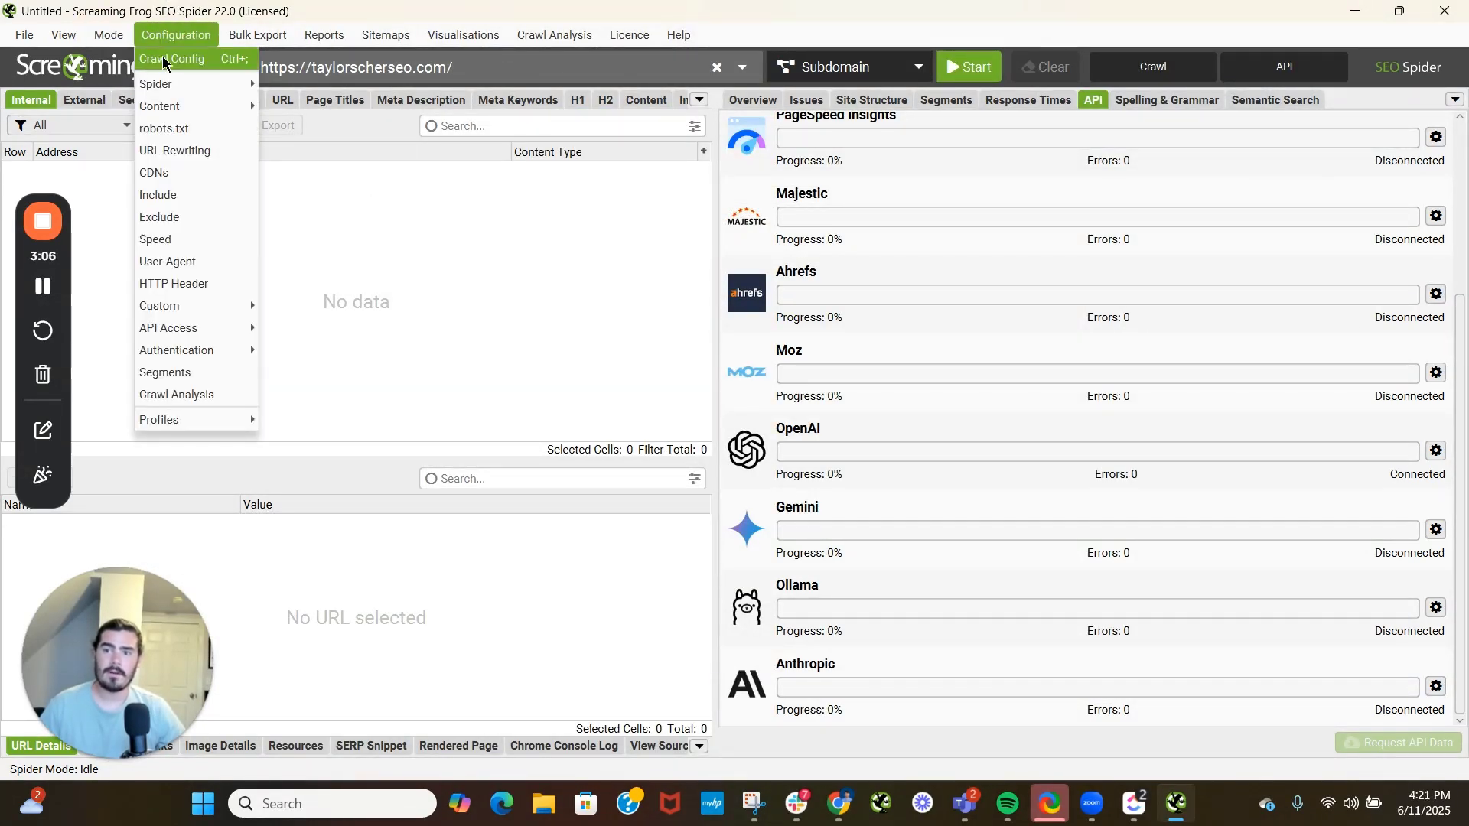
{"action": "left_click", "coordinate": [163, 59]}
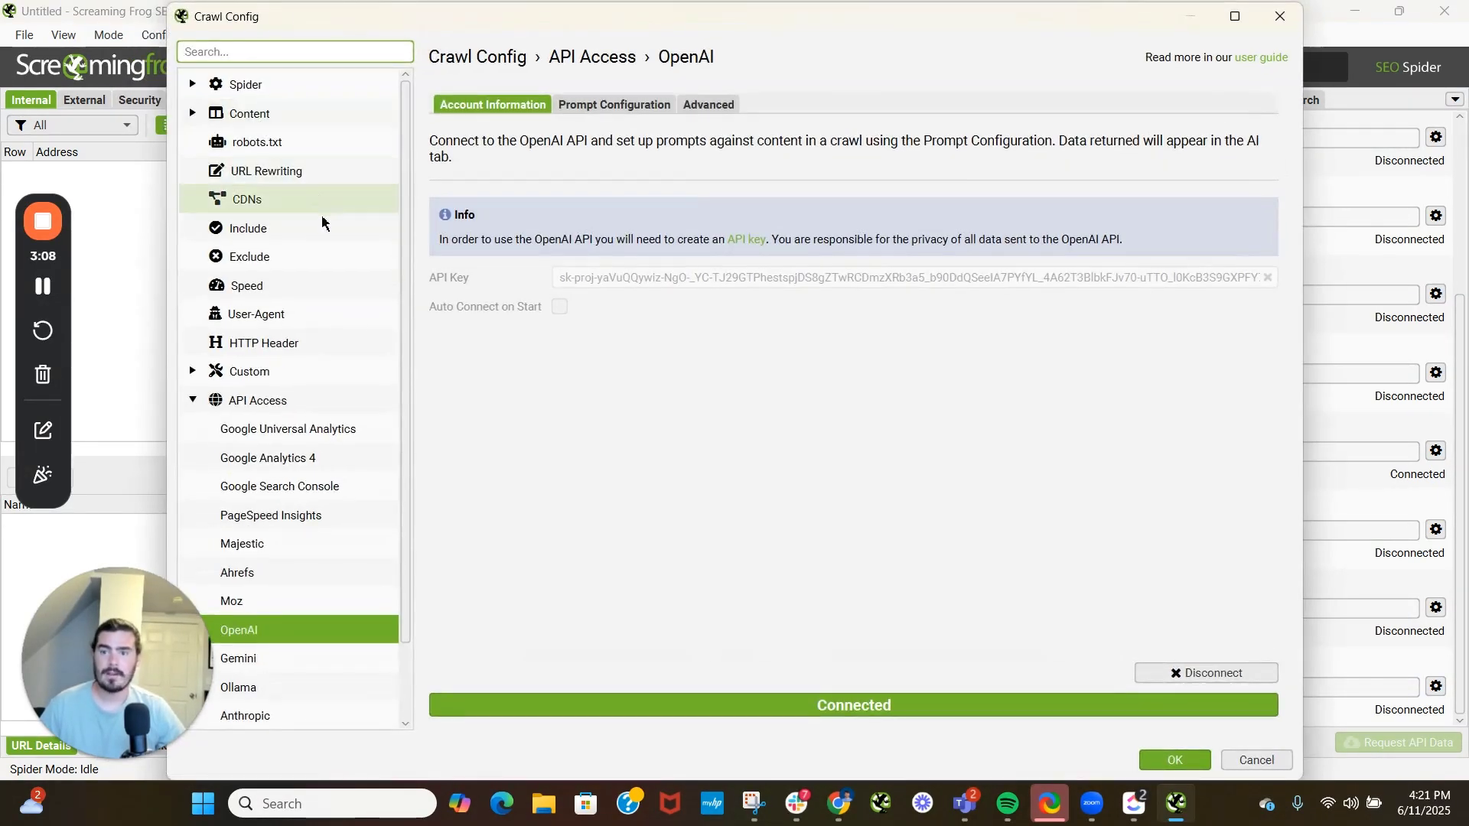
{"action": "left_click", "coordinate": [241, 84]}
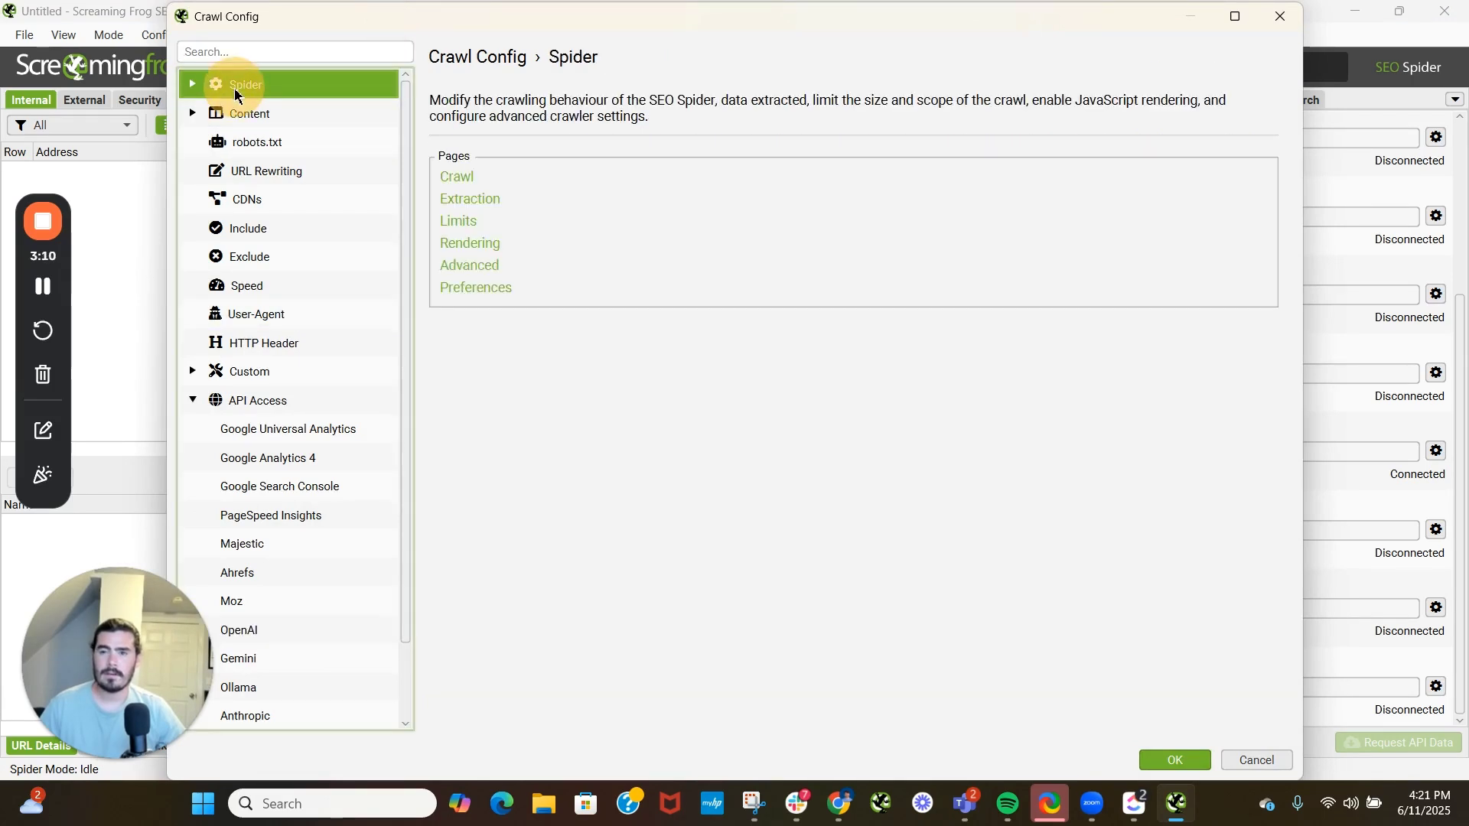
{"action": "left_click", "coordinate": [469, 200]}
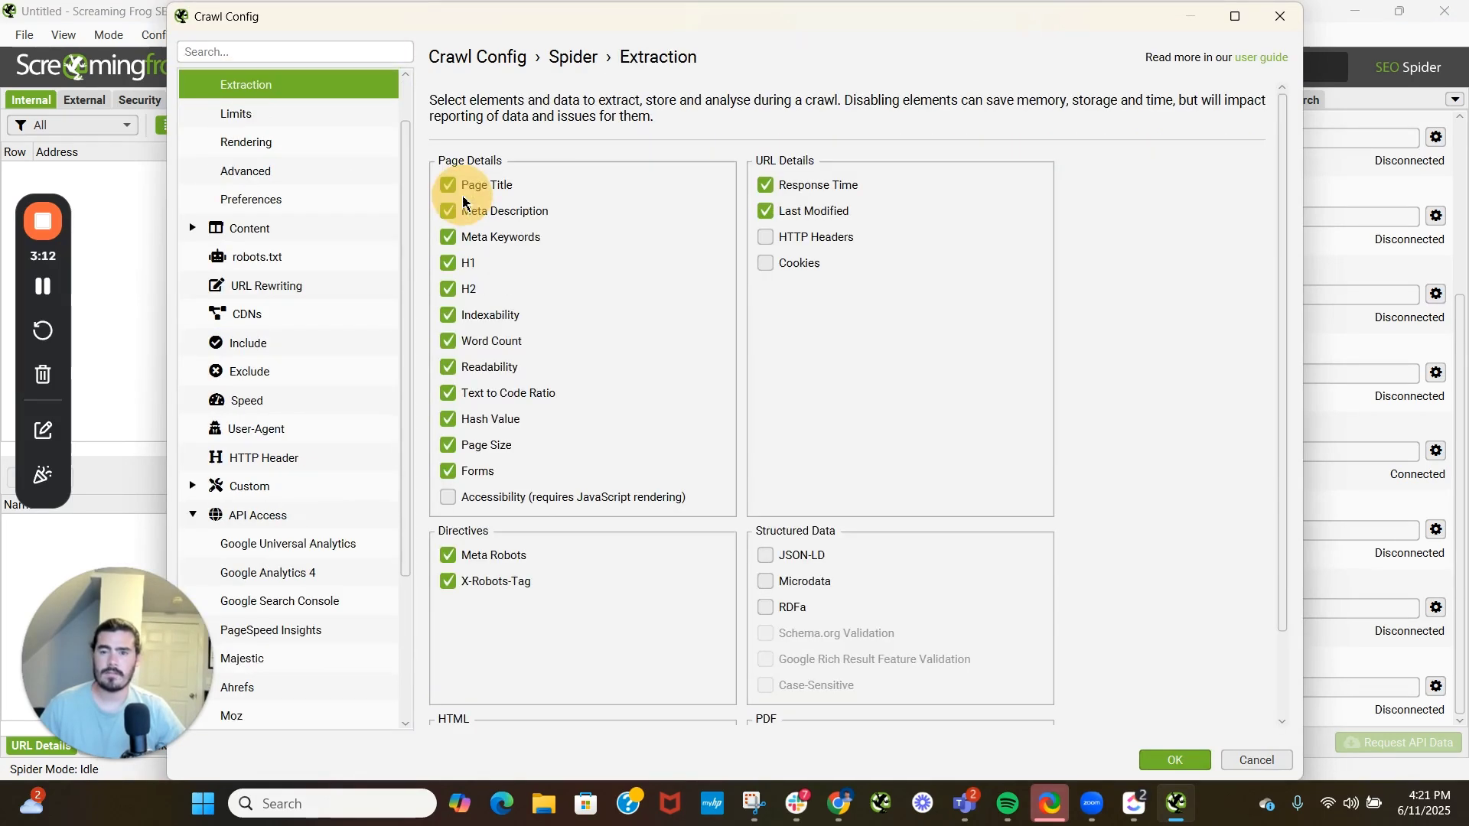
{"action": "scroll", "coordinate": [497, 544], "scroll_direction": "down", "scroll_amount": 1}
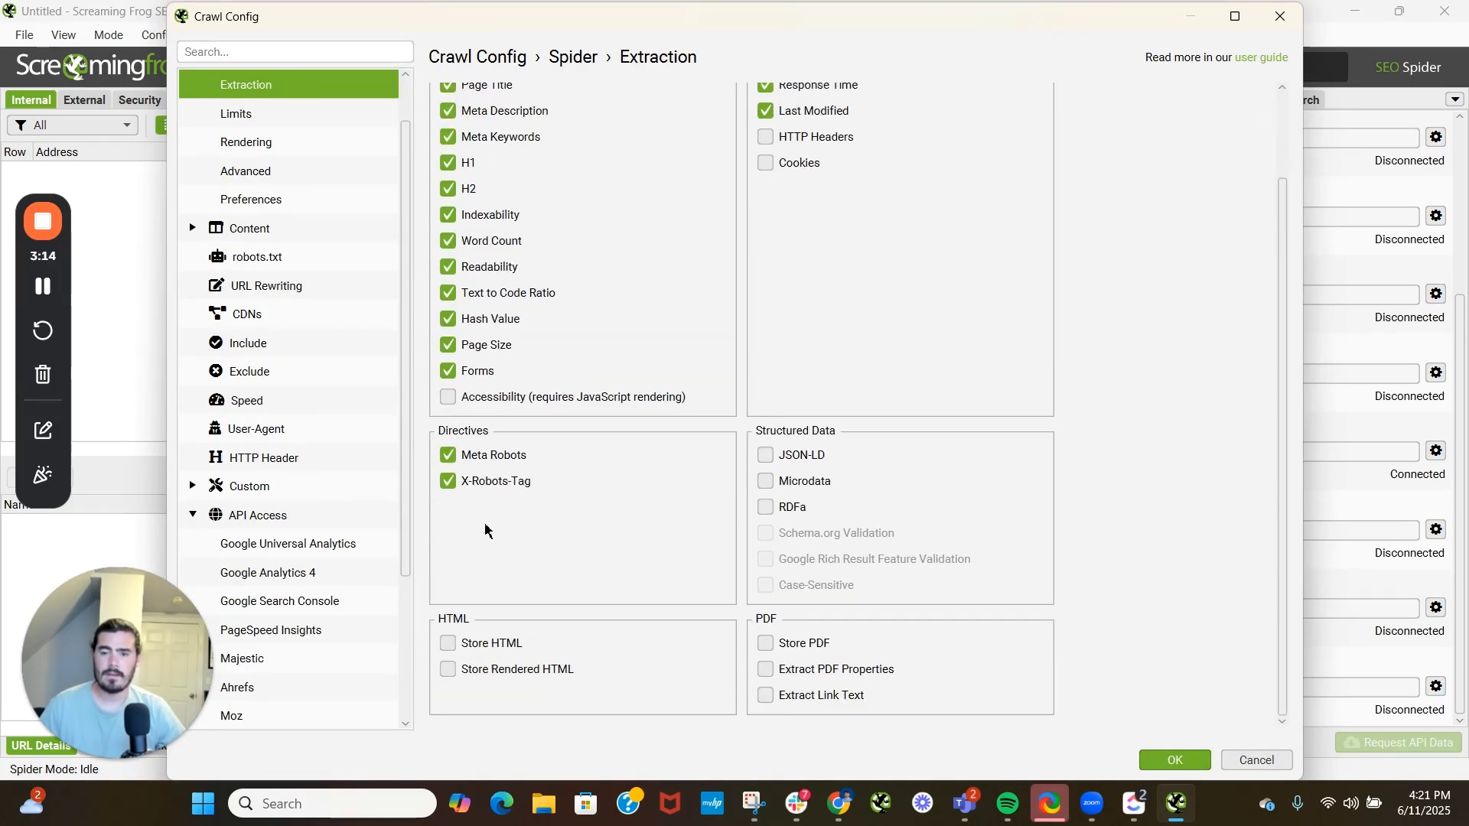
{"action": "left_click", "coordinate": [448, 669]}
{"action": "left_click", "coordinate": [448, 644]}
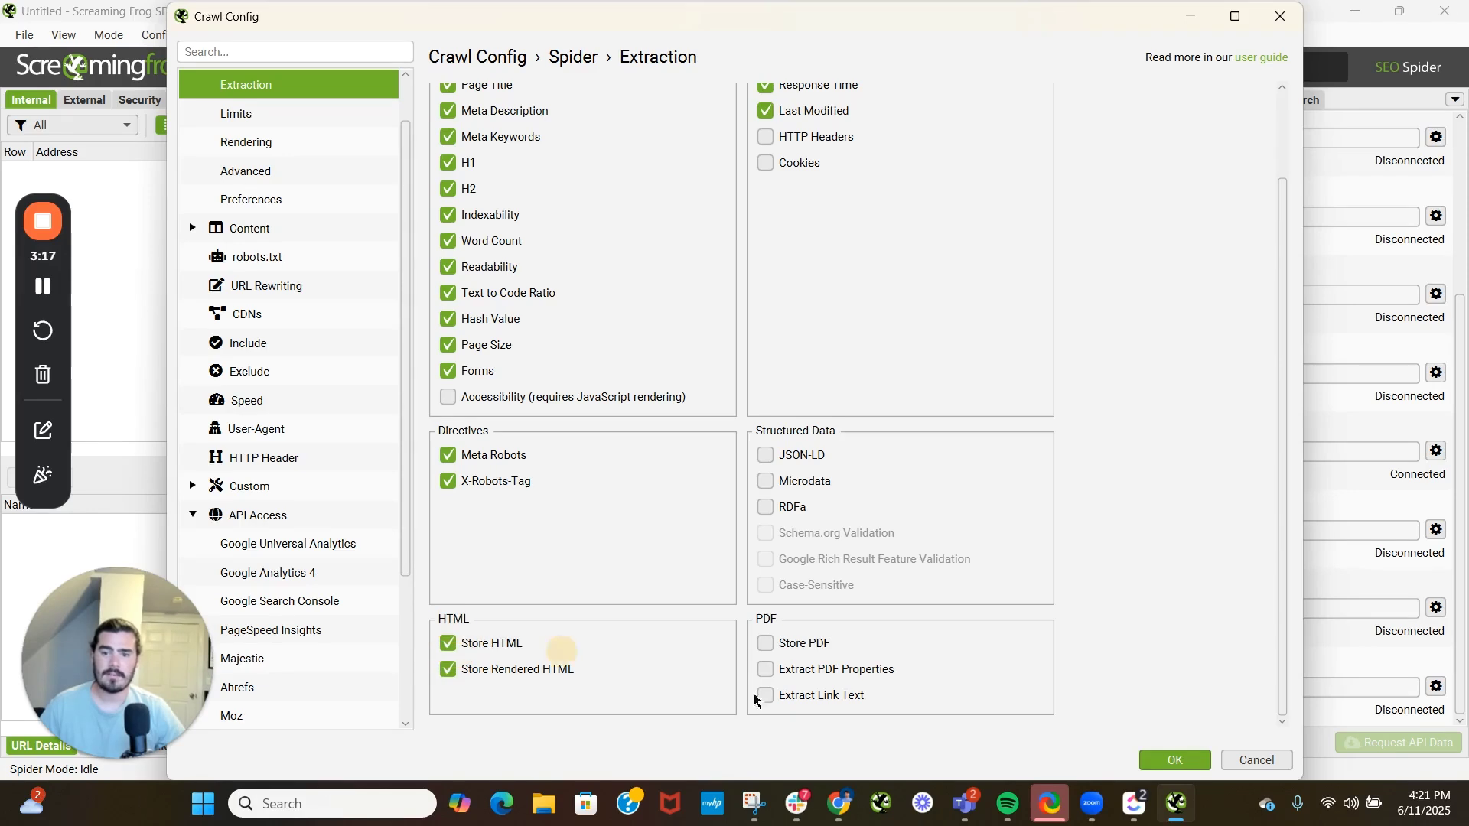
{"action": "left_click", "coordinate": [1191, 755]}
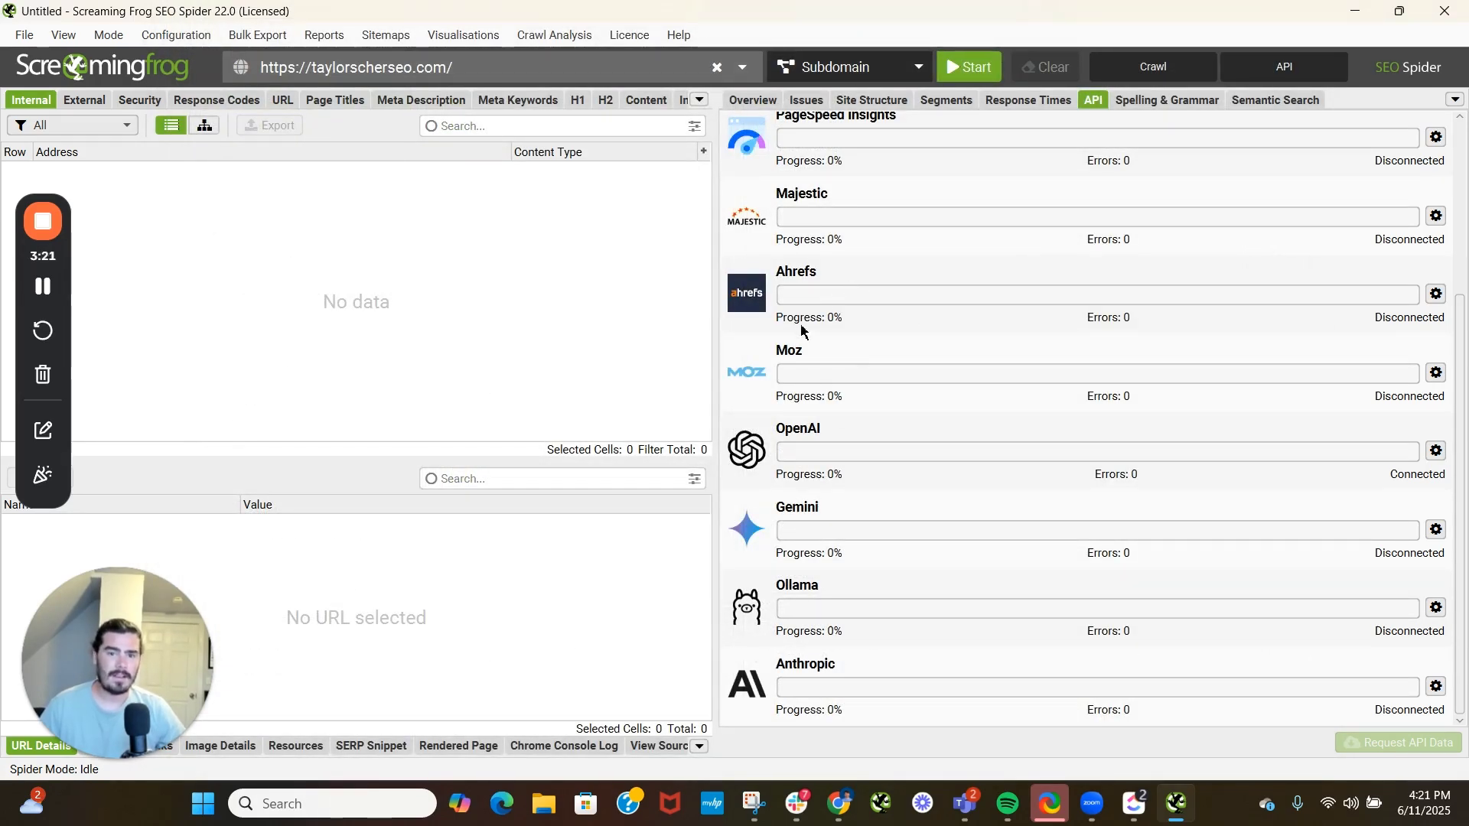
{"action": "left_click", "coordinate": [43, 286]}
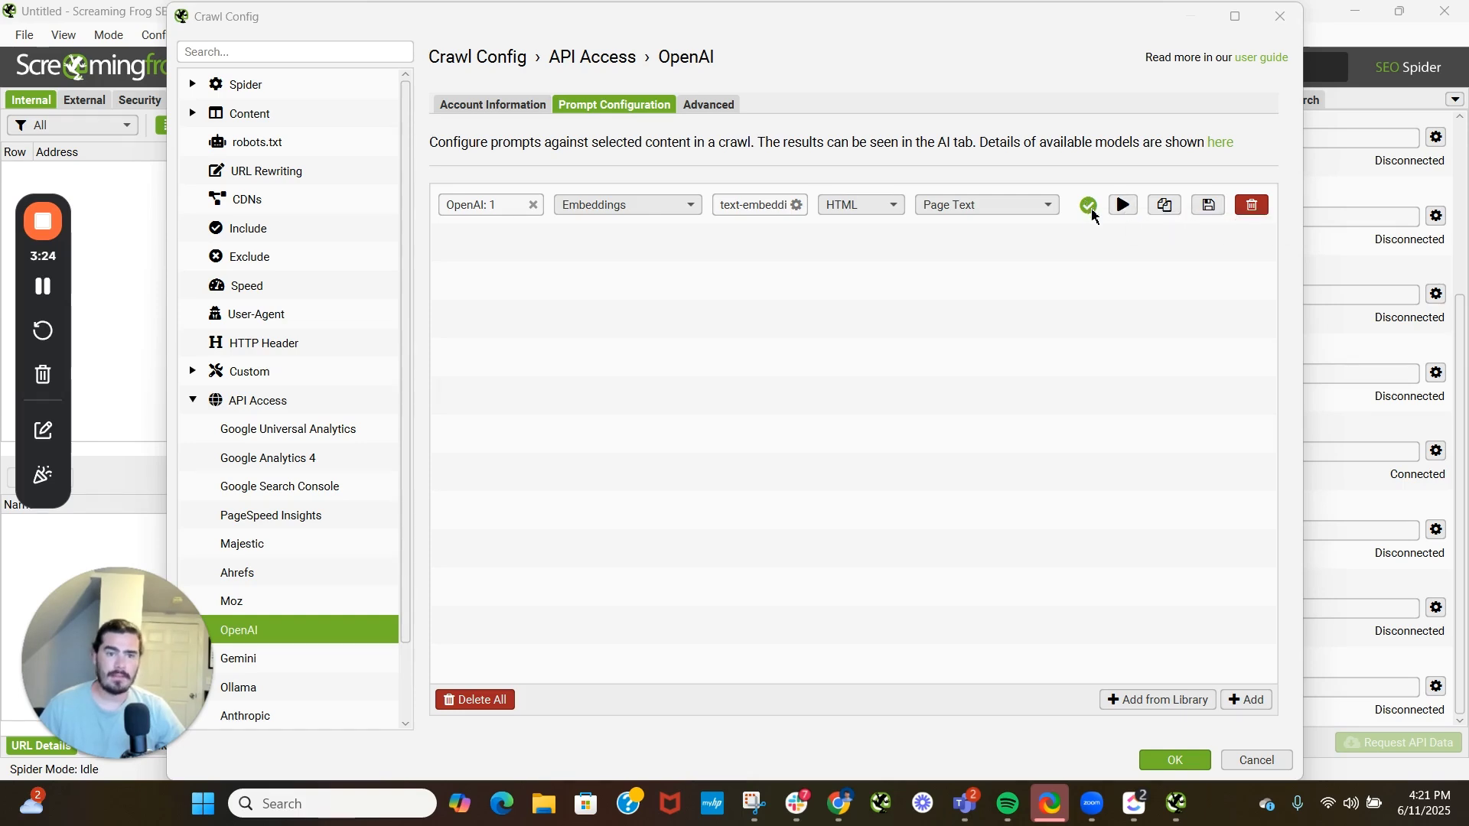
{"action": "left_click", "coordinate": [1172, 759]}
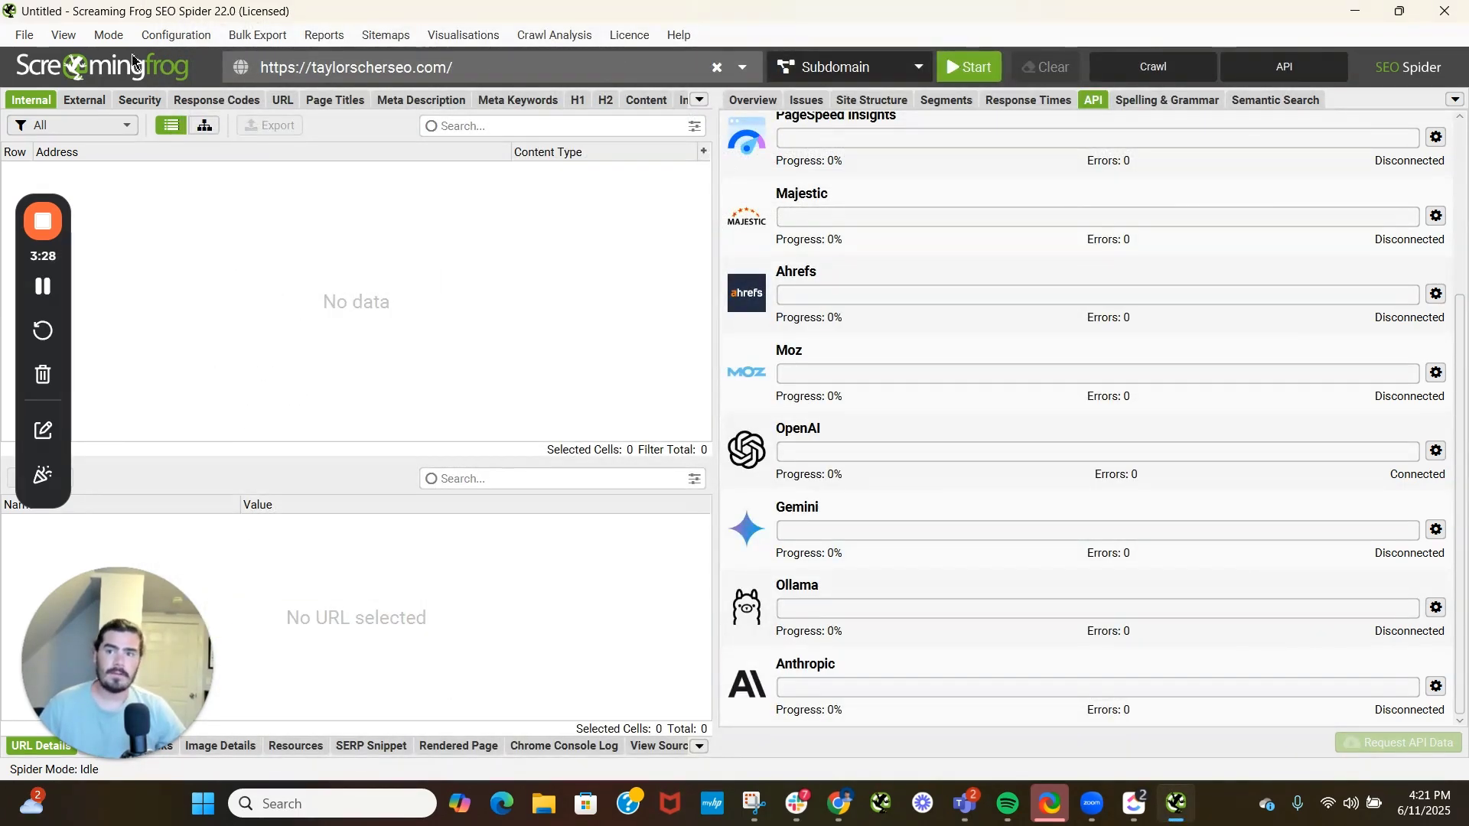
- Enable Auto-analyse at End of Crawl in the Crawl Analysis configuration, save it and recheck the setting
{"action": "left_click", "coordinate": [171, 39]}
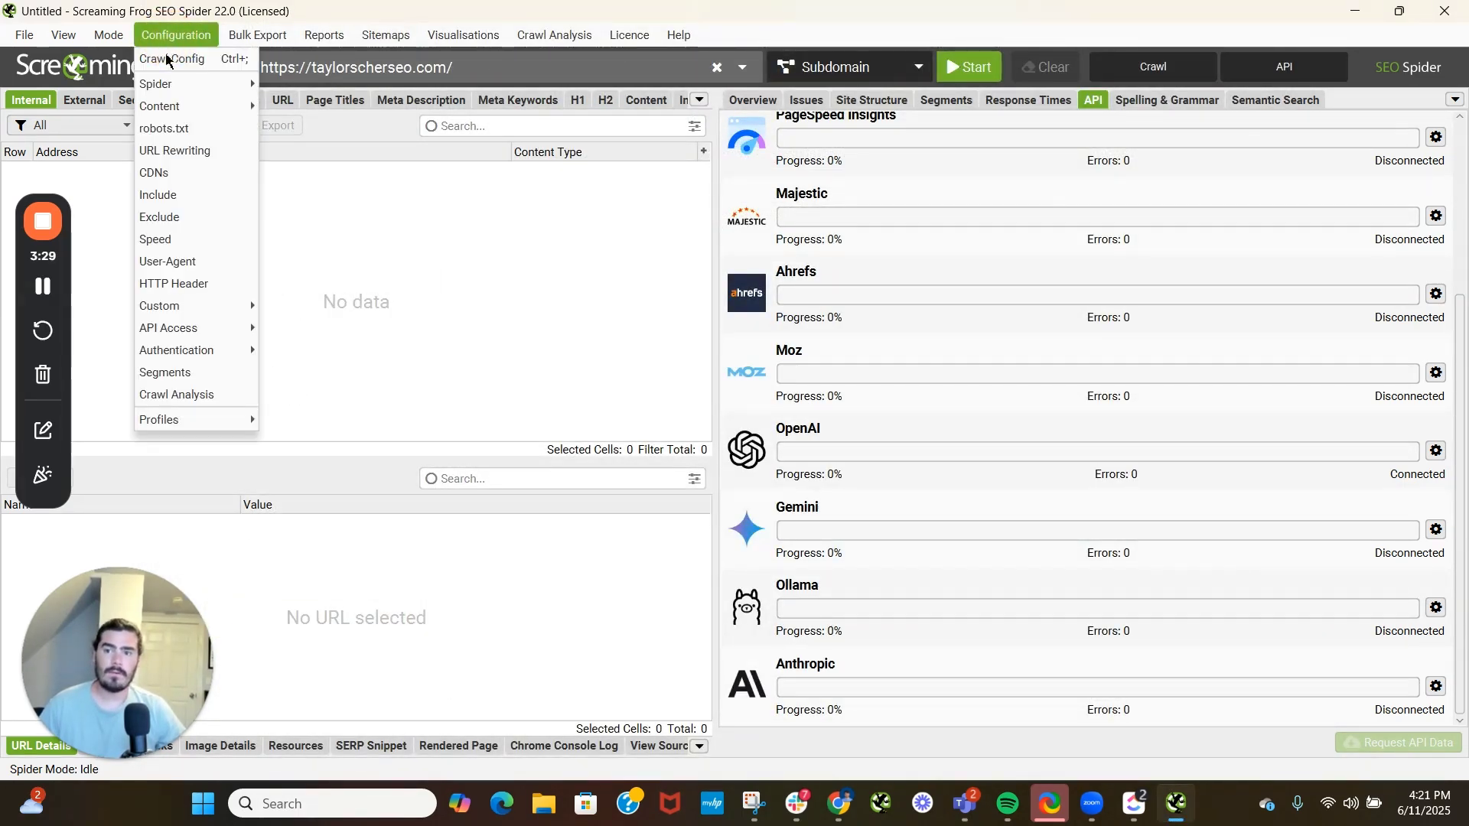
{"action": "left_click", "coordinate": [176, 402]}
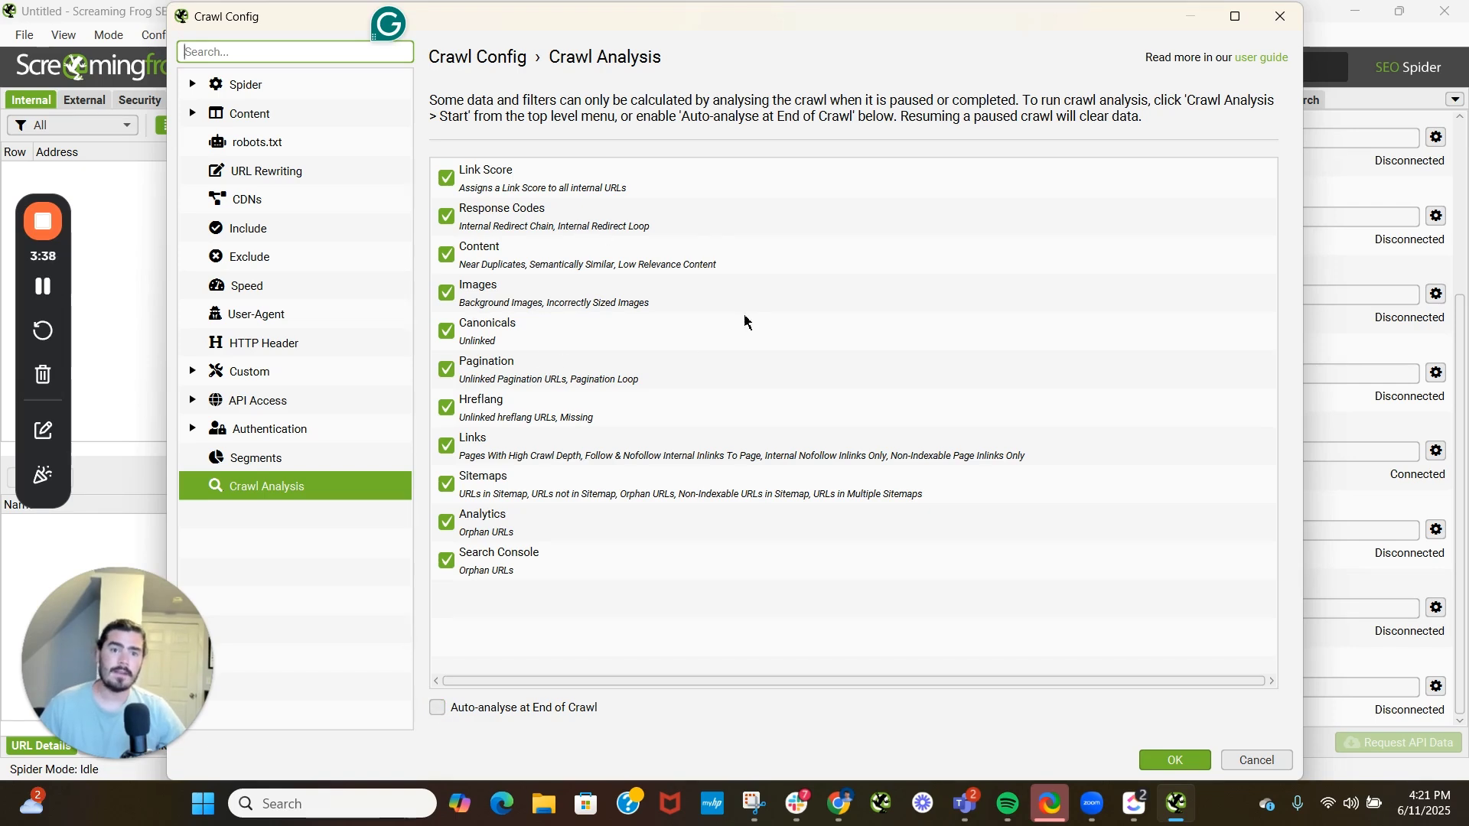
{"action": "left_click", "coordinate": [439, 709]}
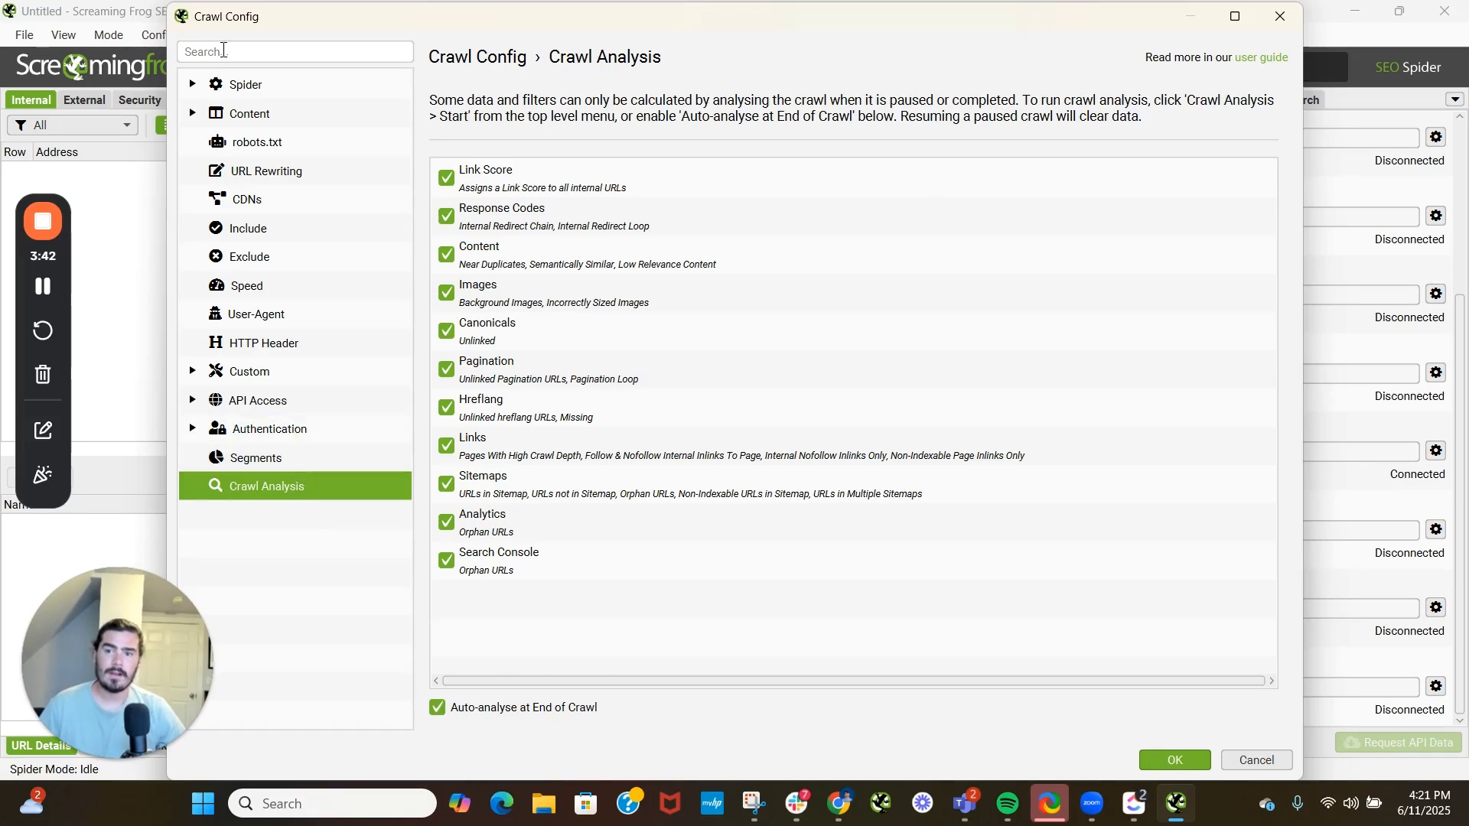
{"action": "left_click", "coordinate": [1157, 757]}
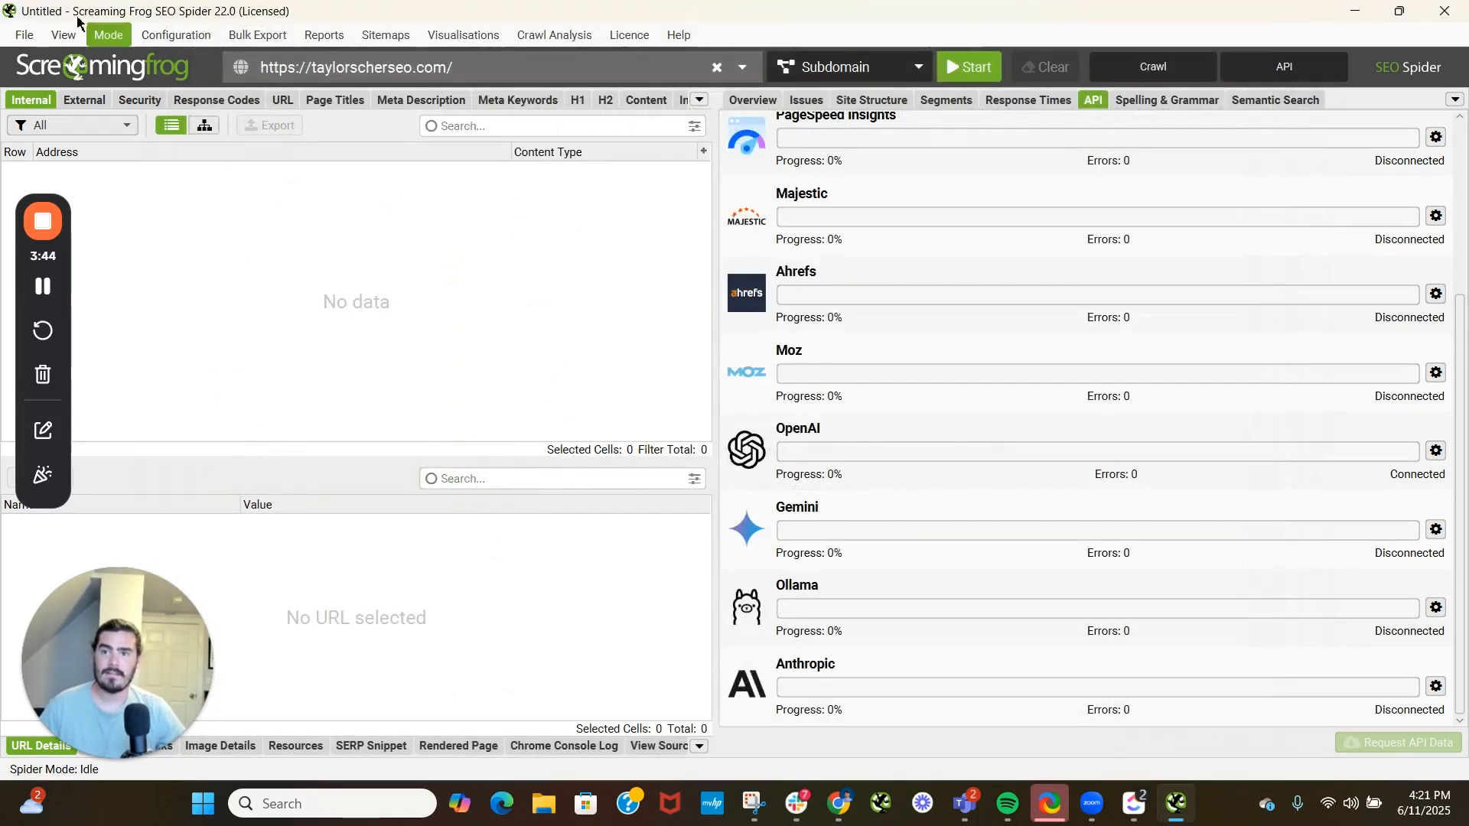
{"action": "left_click", "coordinate": [173, 34]}
{"action": "left_click", "coordinate": [186, 395]}
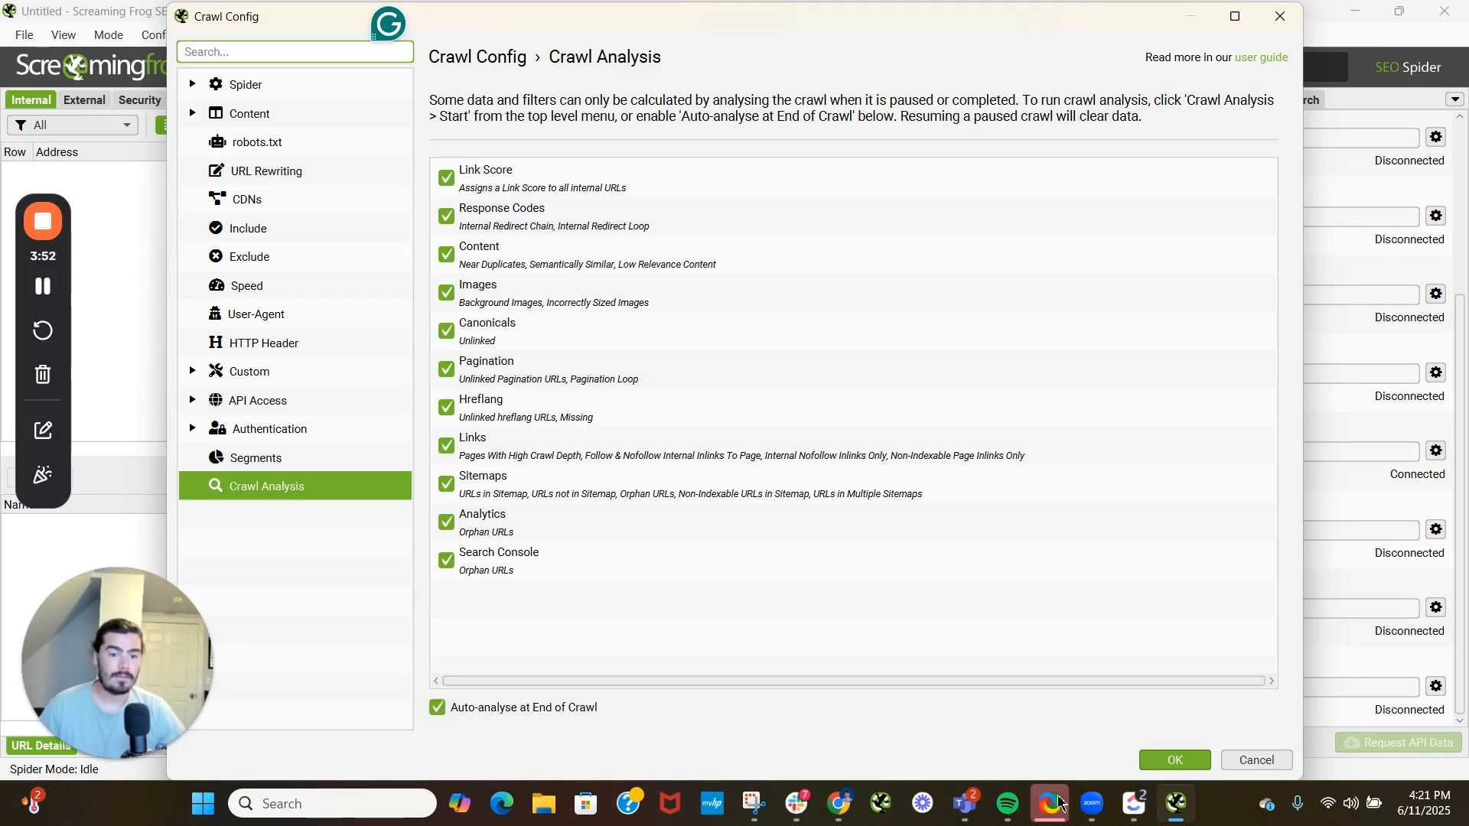
{"action": "left_click", "coordinate": [1174, 760]}
- Enable Embedding functionality in the content embeddings settings and check that OpenAI: OpenAI: 1 is the embedding prompt
{"action": "left_click", "coordinate": [195, 43]}
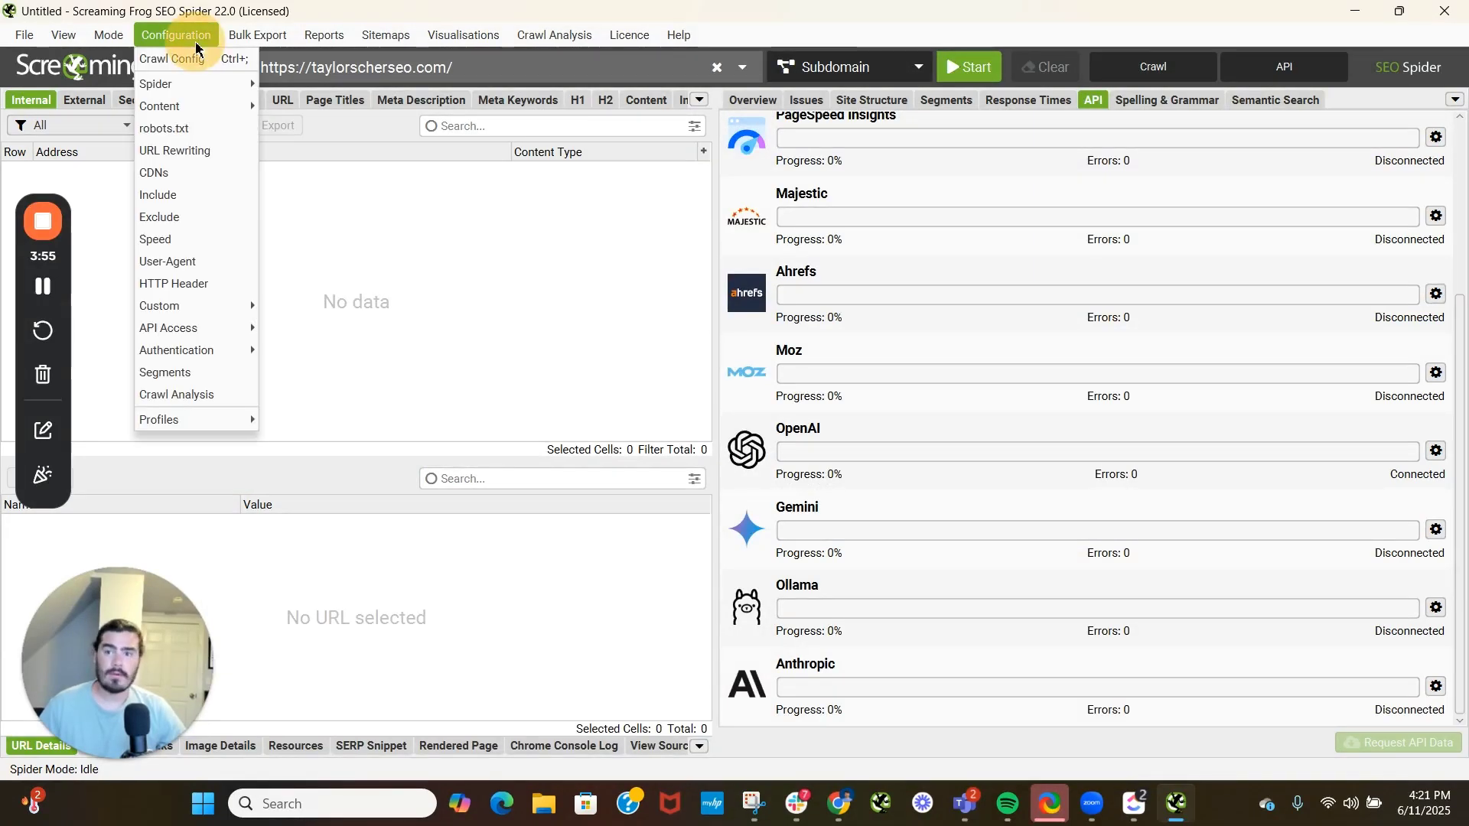
{"action": "mouse_move", "coordinate": [178, 111]}
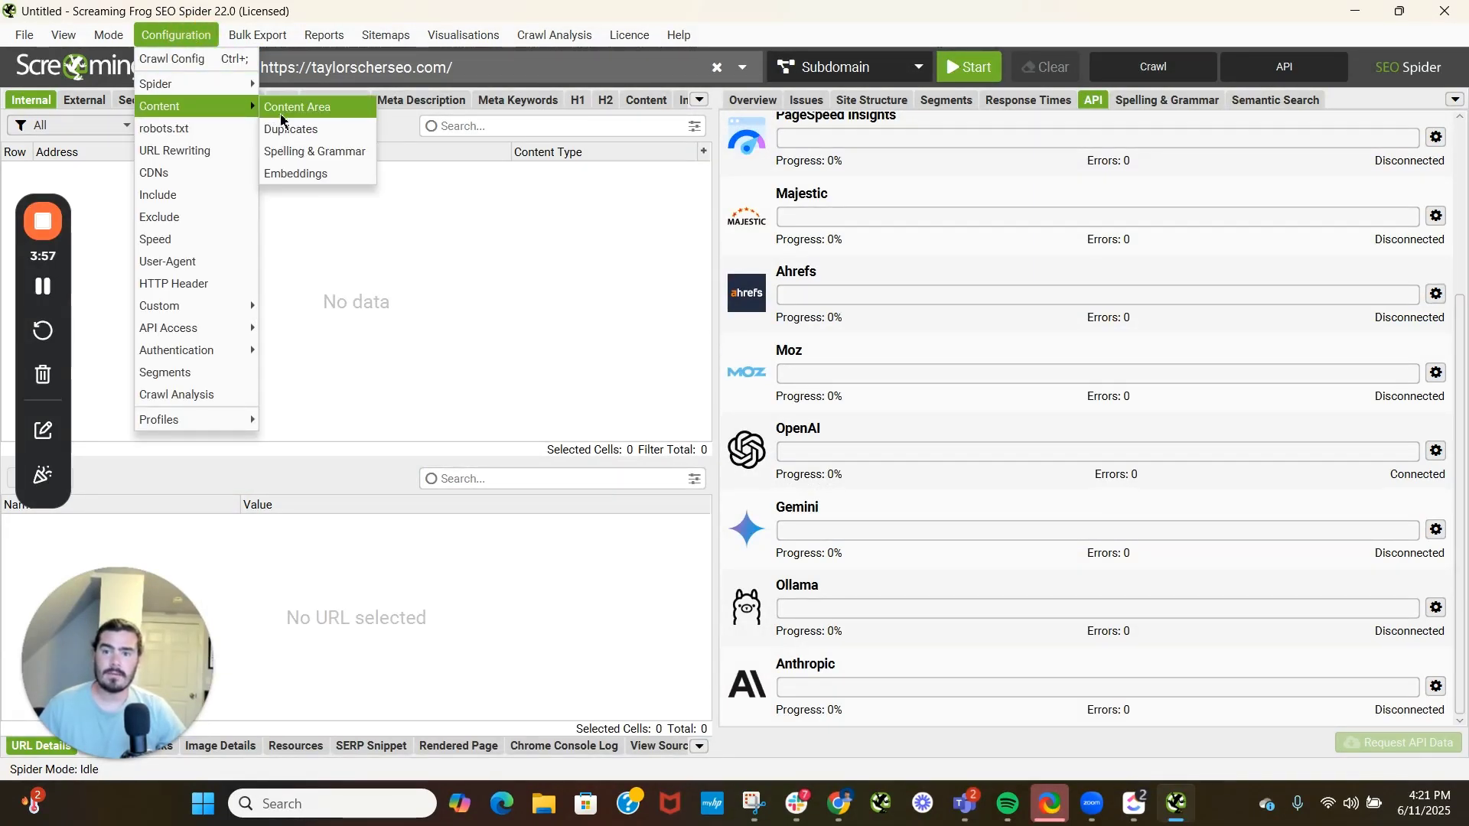
{"action": "left_click", "coordinate": [303, 175]}
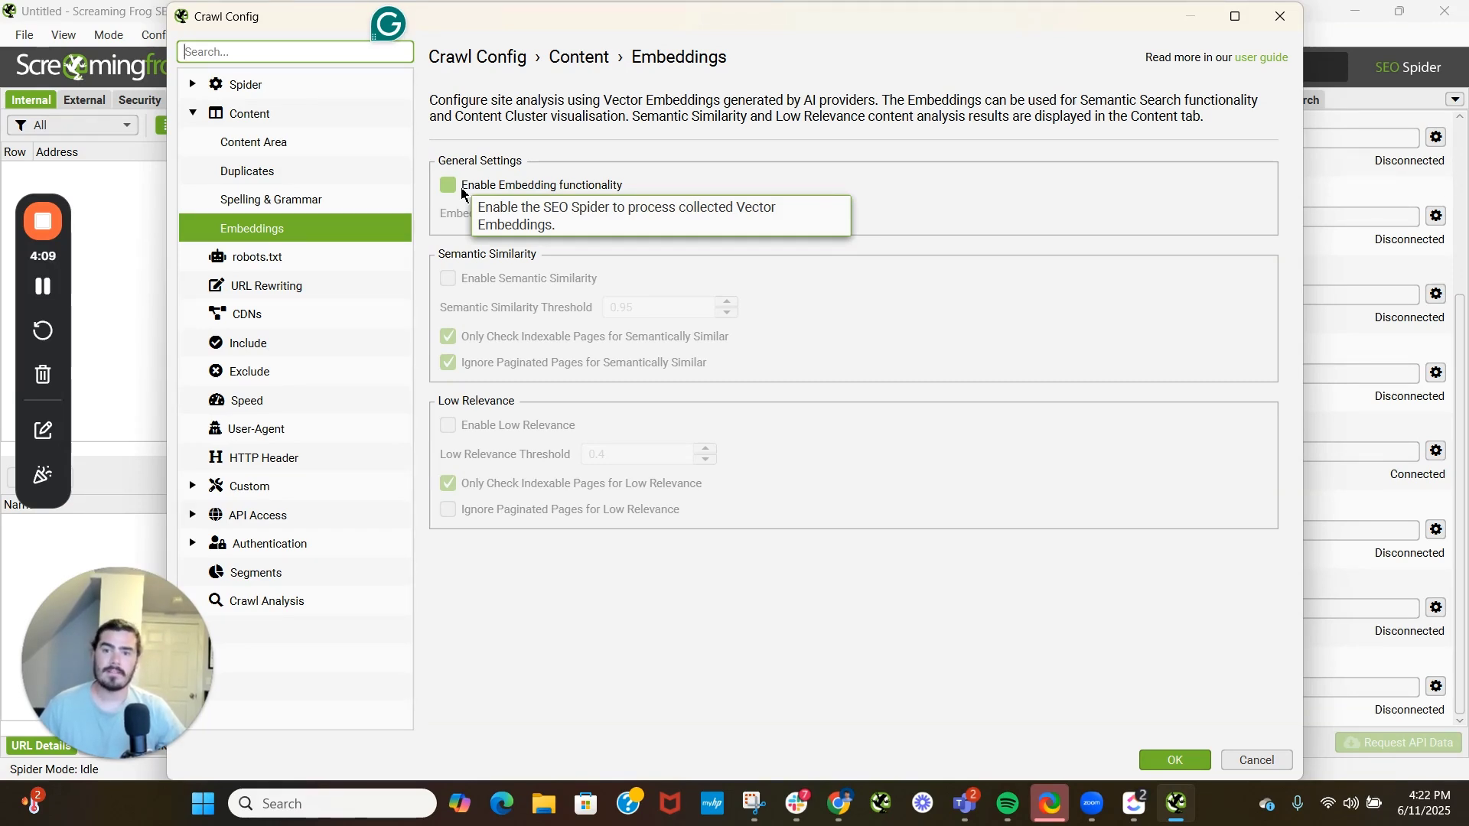
{"action": "left_click", "coordinate": [462, 191]}
{"action": "left_click", "coordinate": [705, 214]}
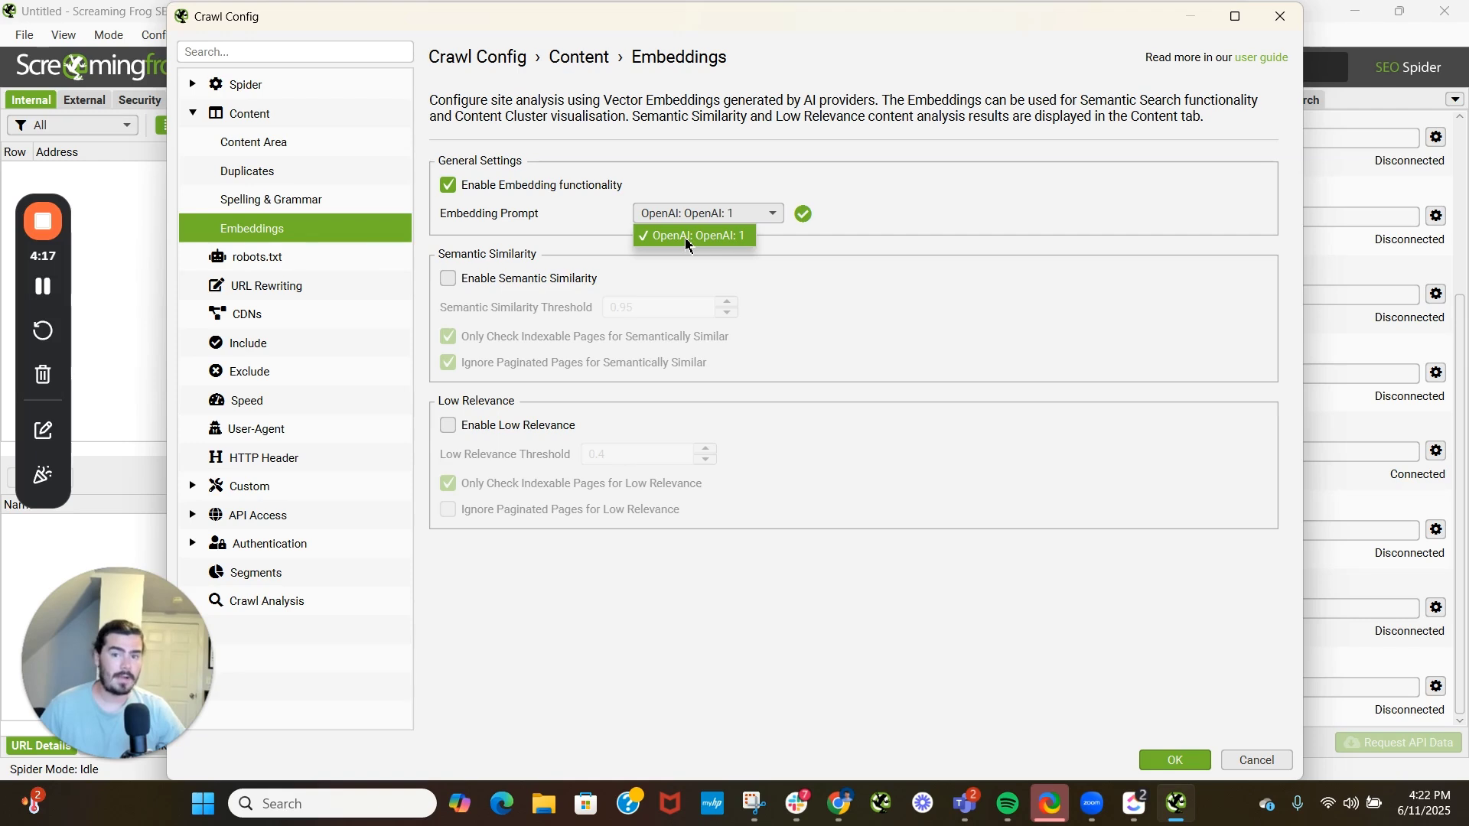
- Enable Semantic Similarity and Low Relevance, ignore paginated pages for low relevance, and save the embeddings configuration
{"action": "left_click", "coordinate": [450, 282]}
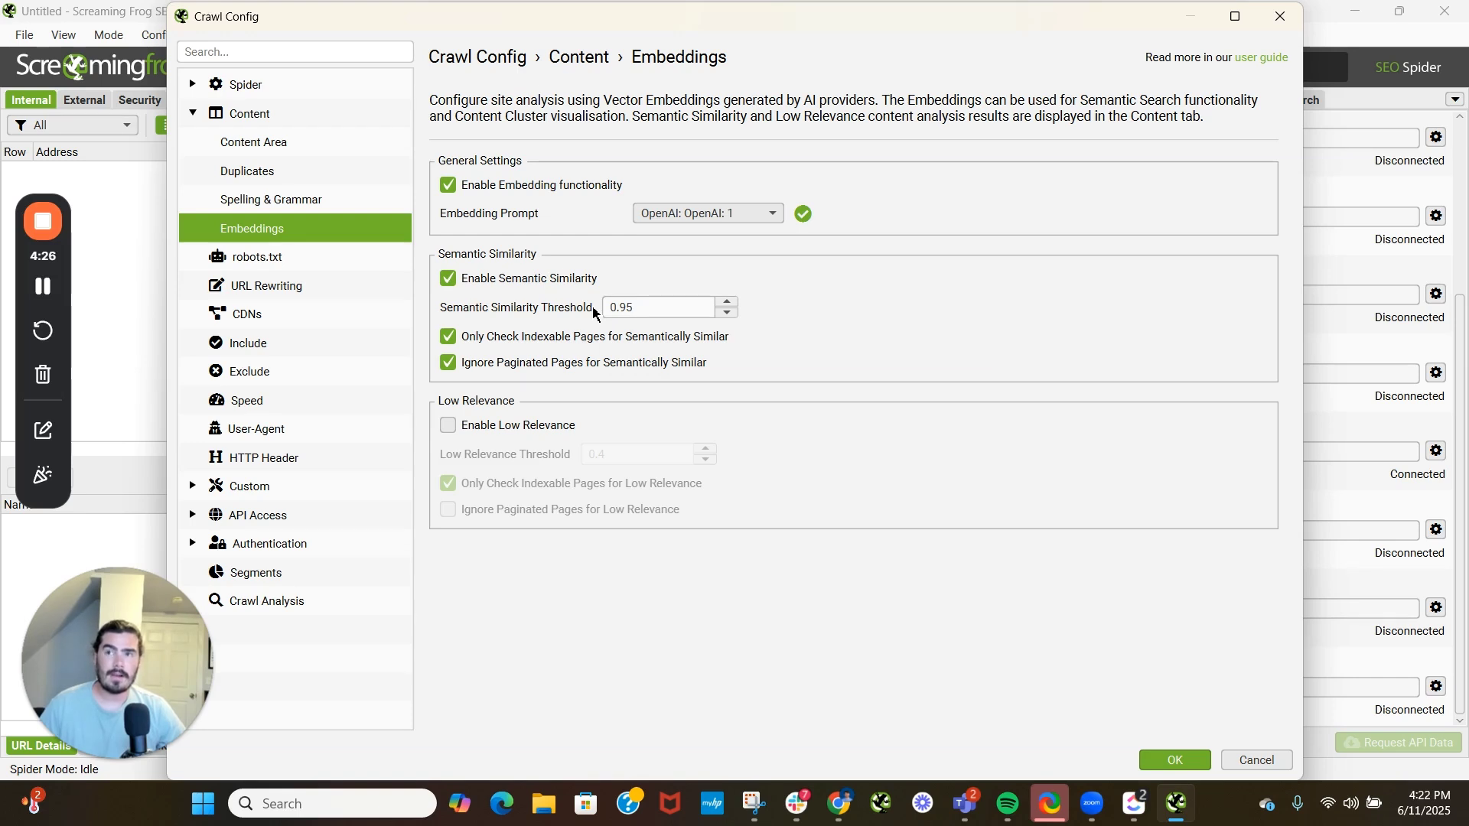
{"action": "left_click", "coordinate": [449, 430]}
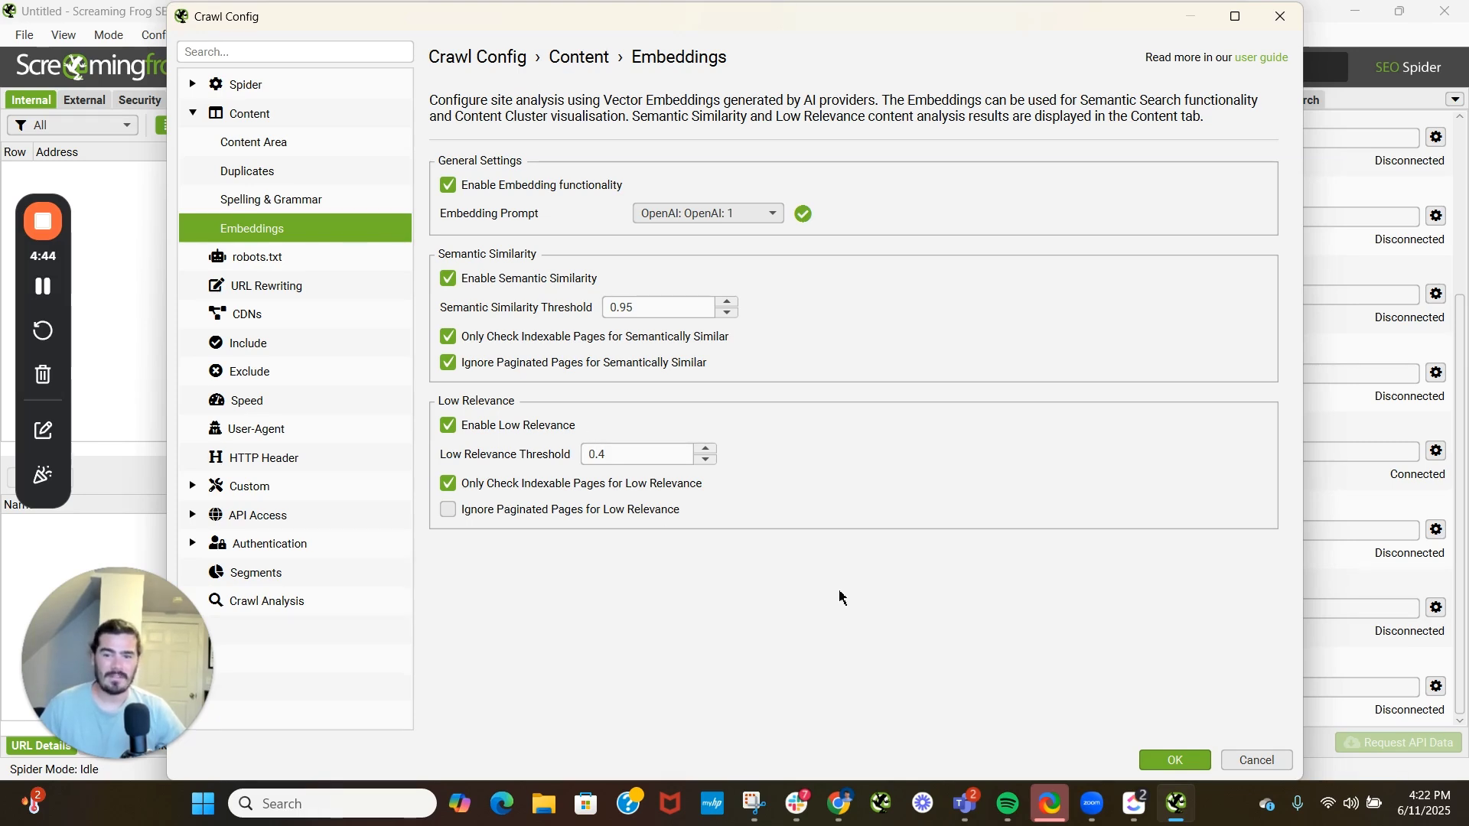
{"action": "left_click", "coordinate": [450, 515]}
{"action": "left_click", "coordinate": [1161, 765]}
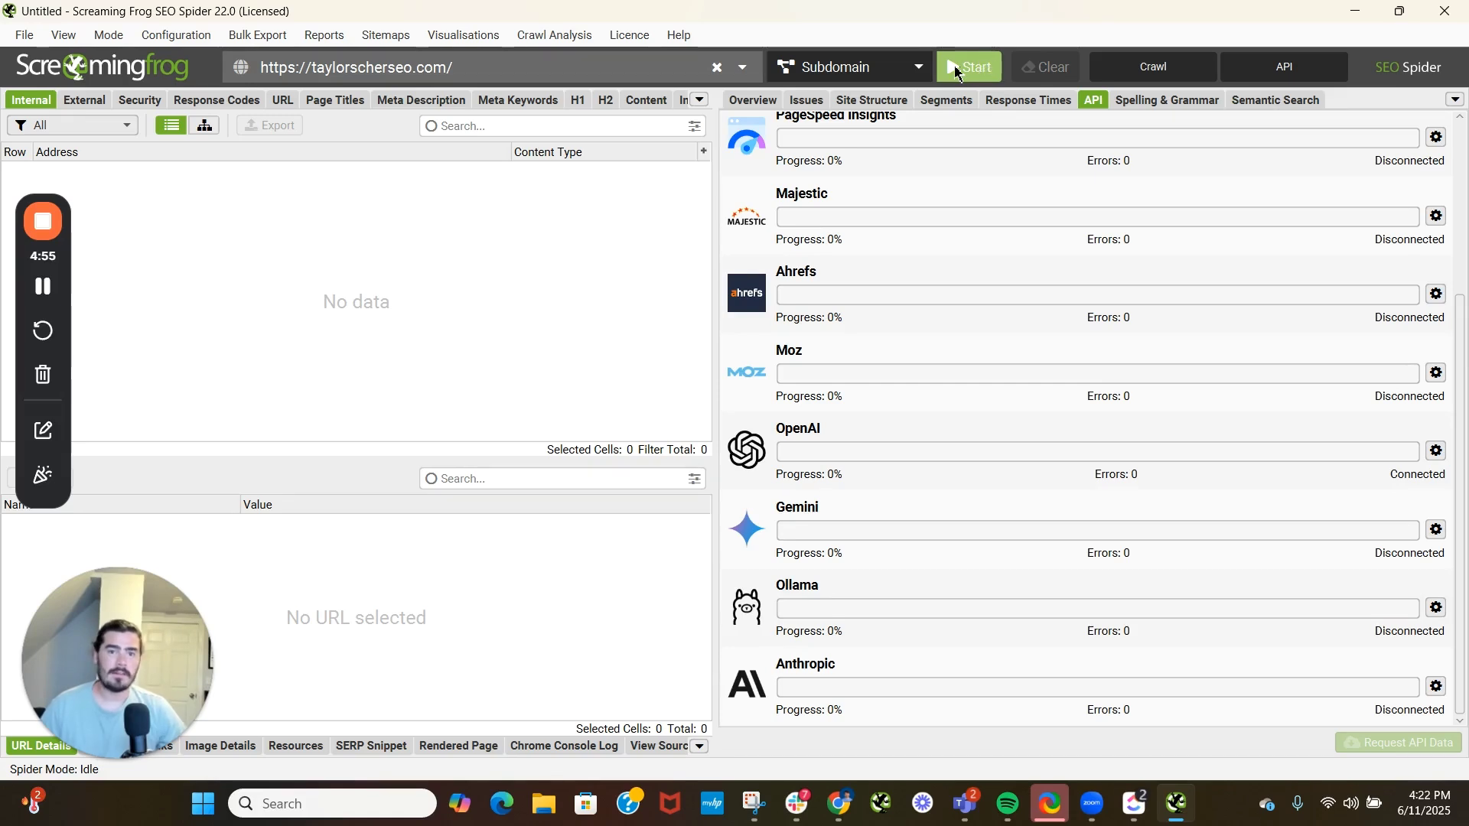
- Crawl the website and open the Content Cluster Diagram for the completed crawl
{"action": "left_click", "coordinate": [955, 70]}
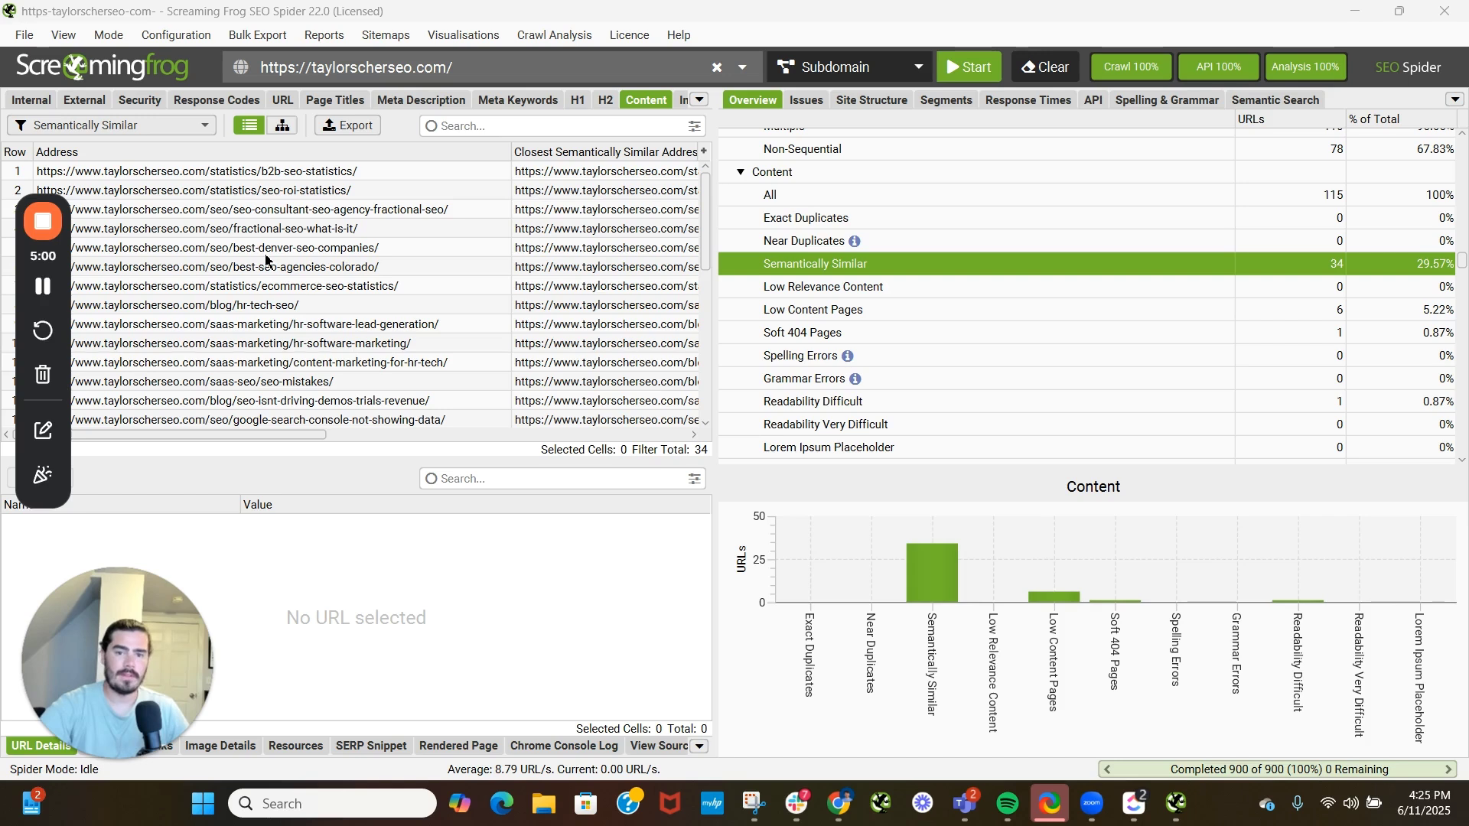
{"action": "left_click", "coordinate": [441, 37]}
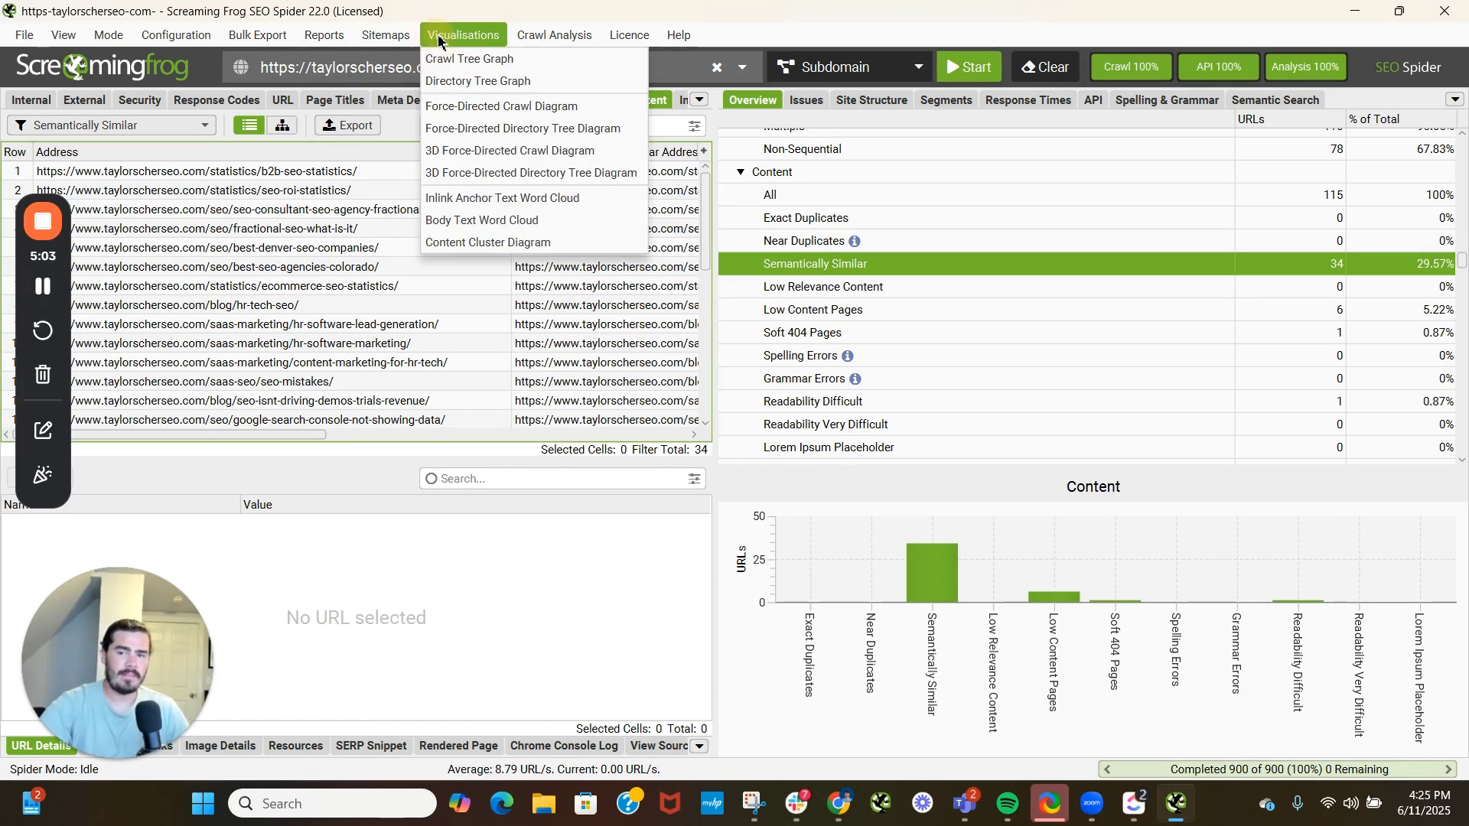
{"action": "left_click", "coordinate": [495, 243]}
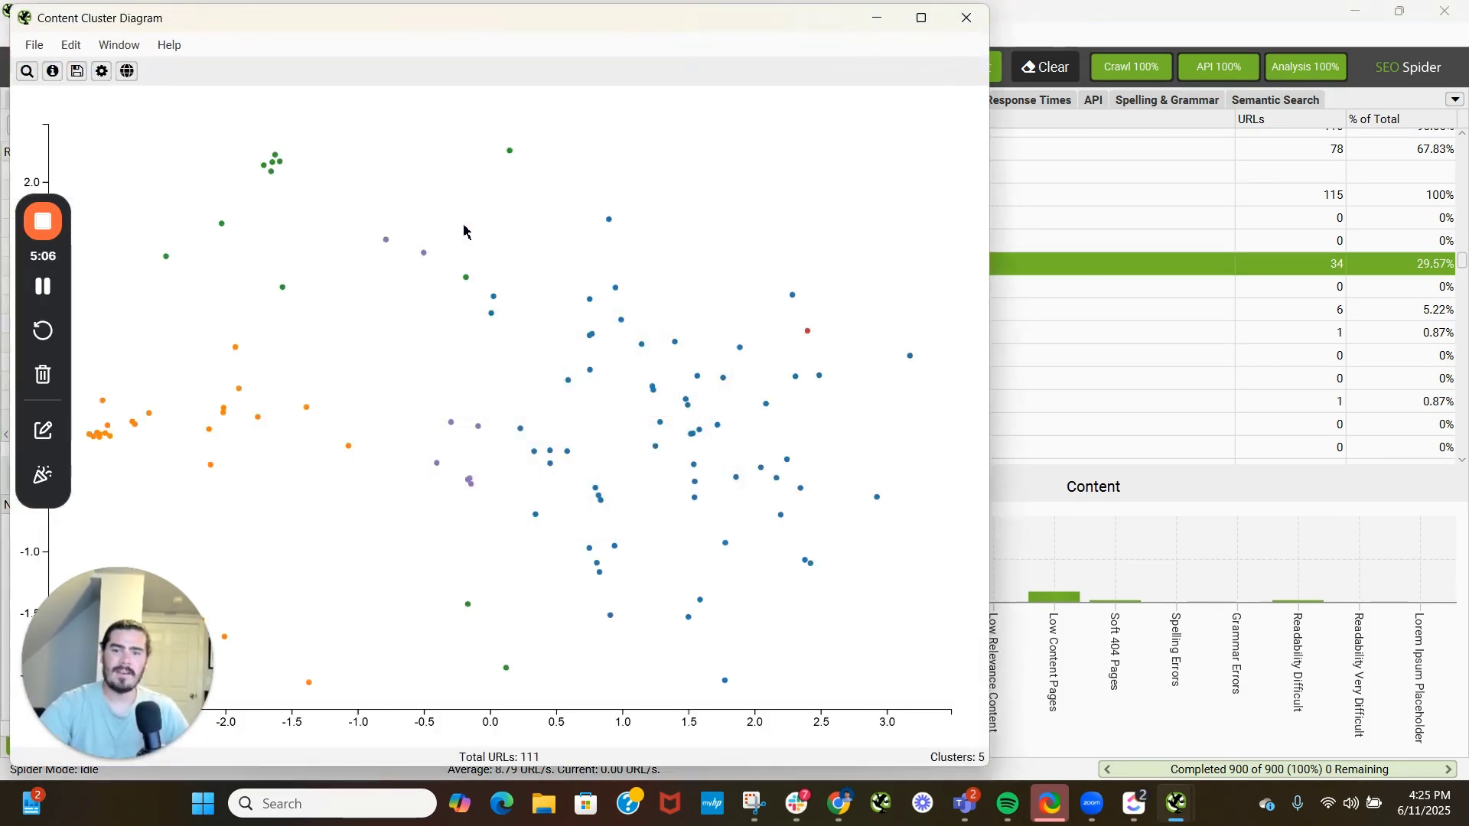
- Inspect the page URLs and cluster assignments of closely grouped points in the content cluster diagram
{"action": "left_click", "coordinate": [394, 333]}
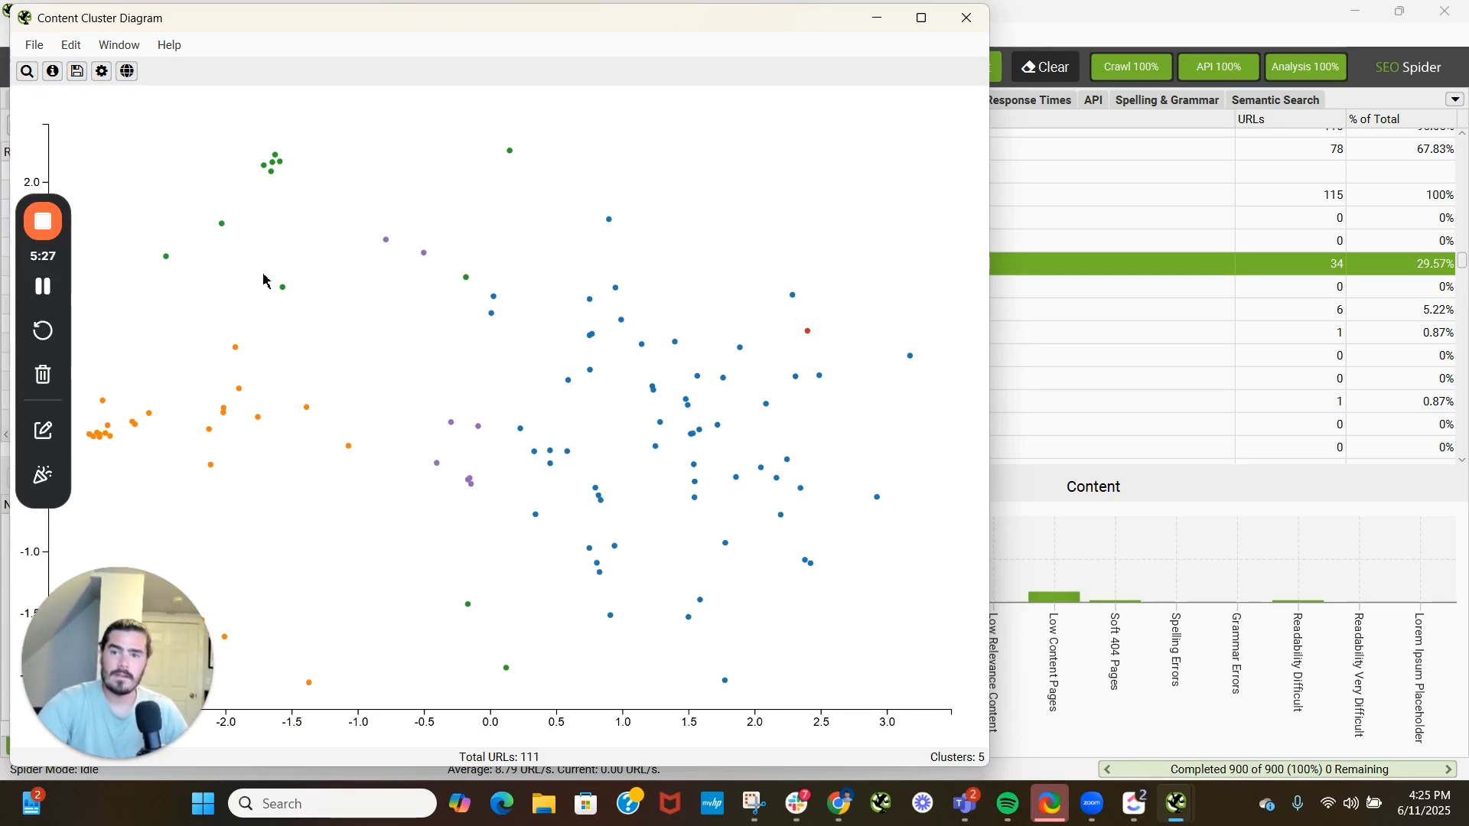
{"action": "mouse_move", "coordinate": [206, 329]}
{"action": "left_mouse_down"}
{"action": "mouse_move", "coordinate": [219, 341]}
{"action": "mouse_move", "coordinate": [118, 466]}
{"action": "mouse_move", "coordinate": [267, 222]}
{"action": "left_mouse_up"}
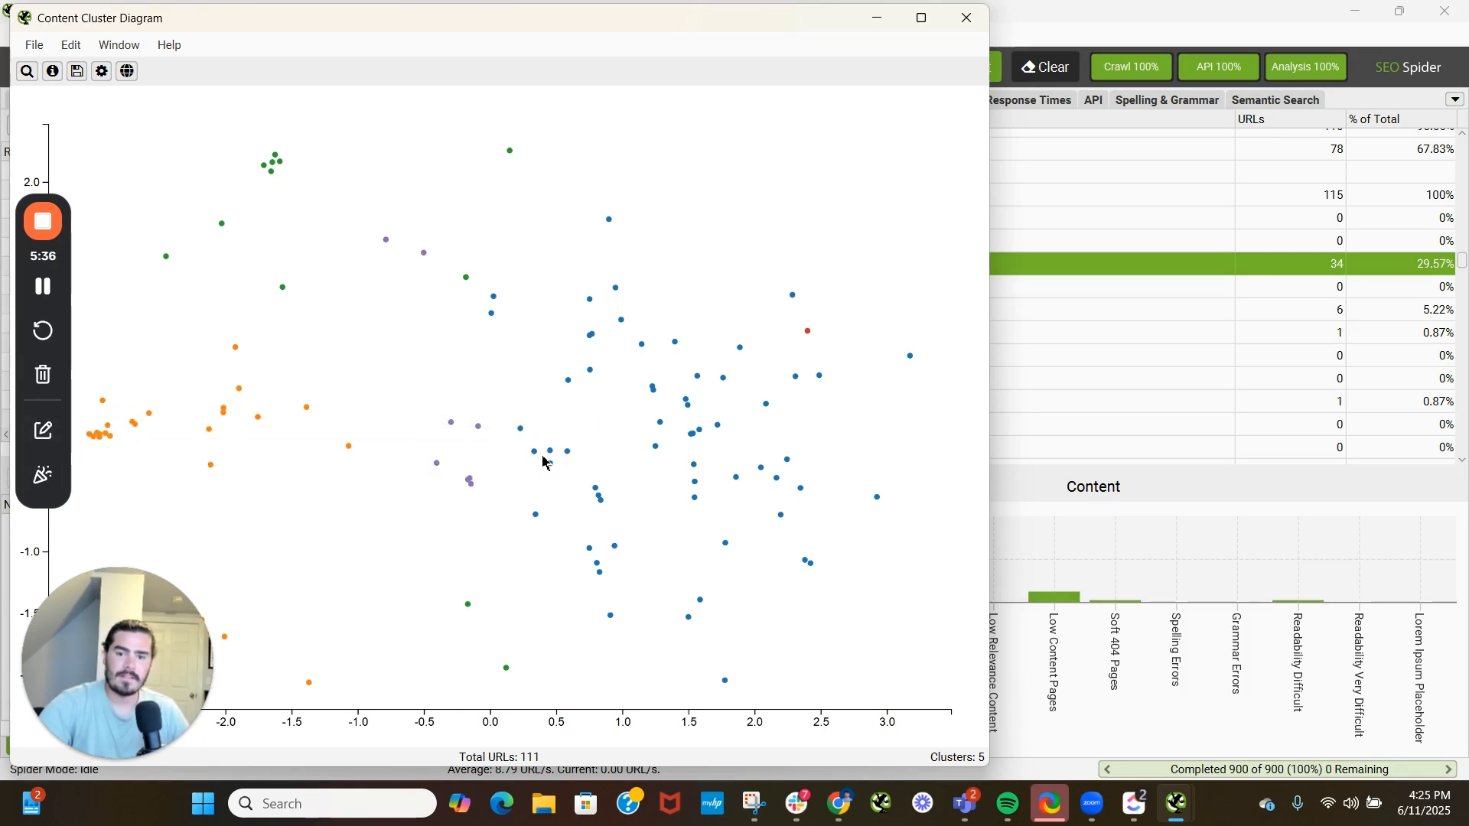
{"action": "mouse_move", "coordinate": [539, 462]}
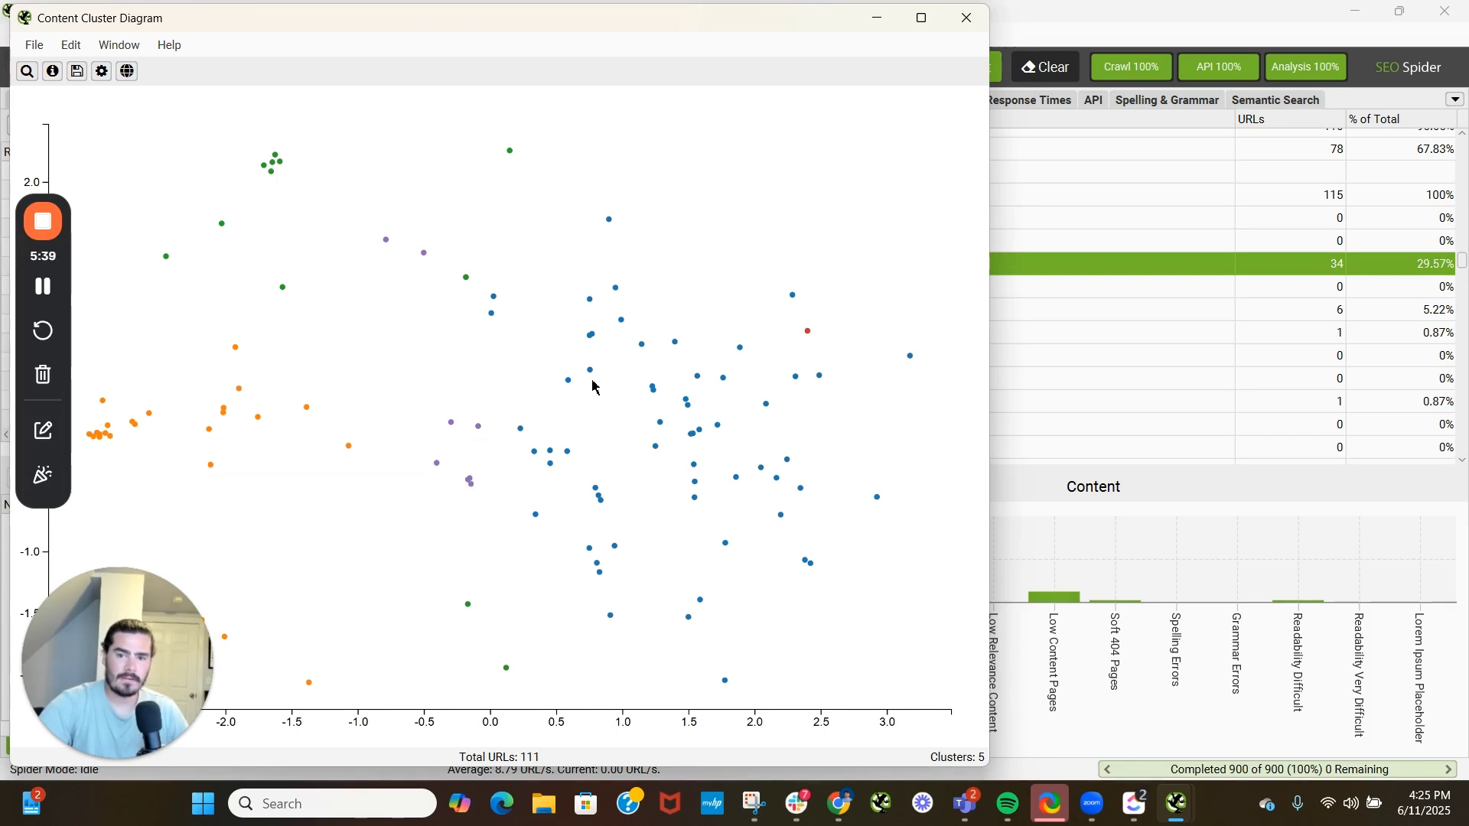
{"action": "mouse_move", "coordinate": [594, 377]}
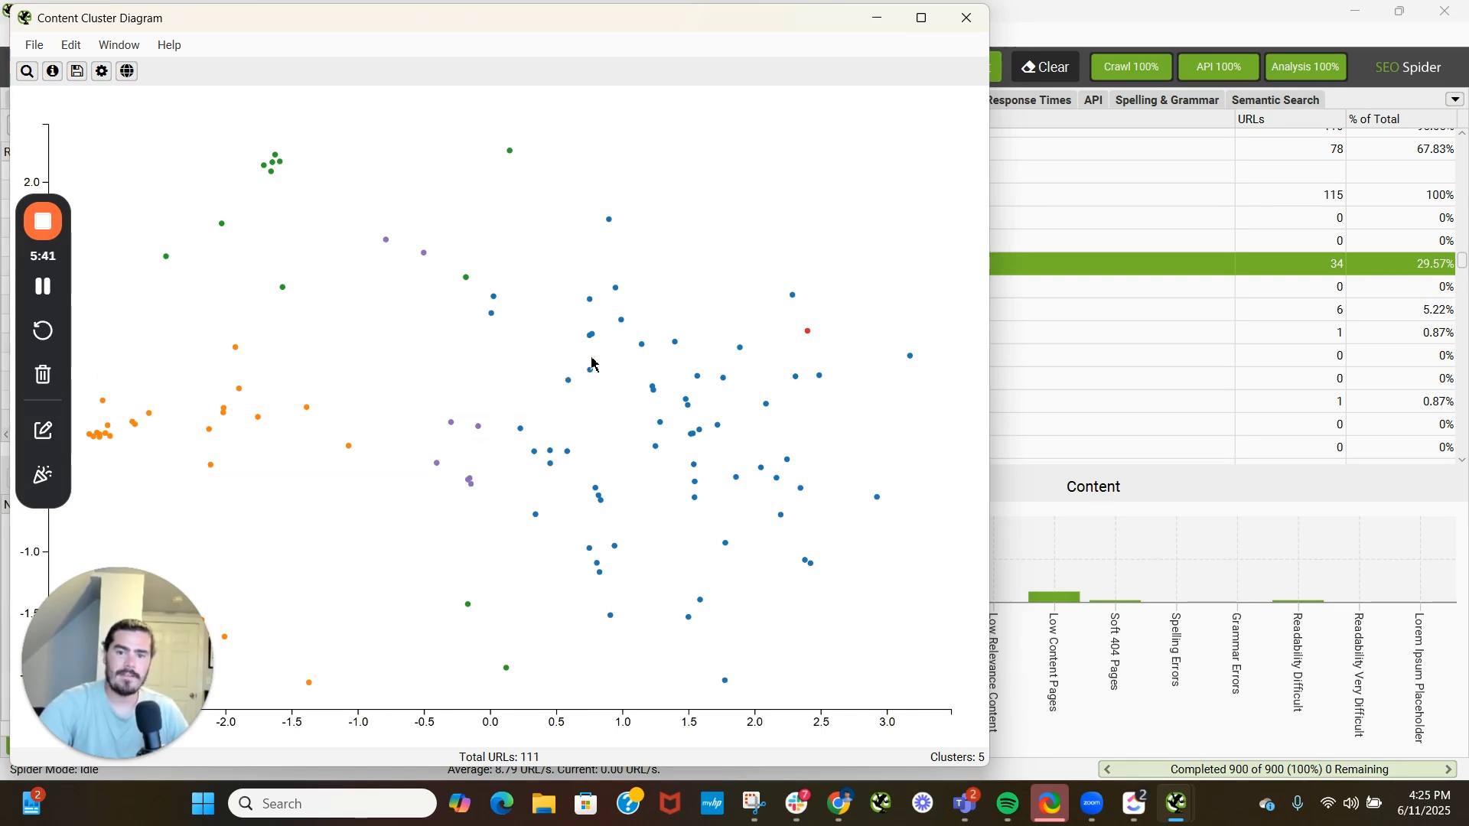
{"action": "mouse_move", "coordinate": [594, 342]}
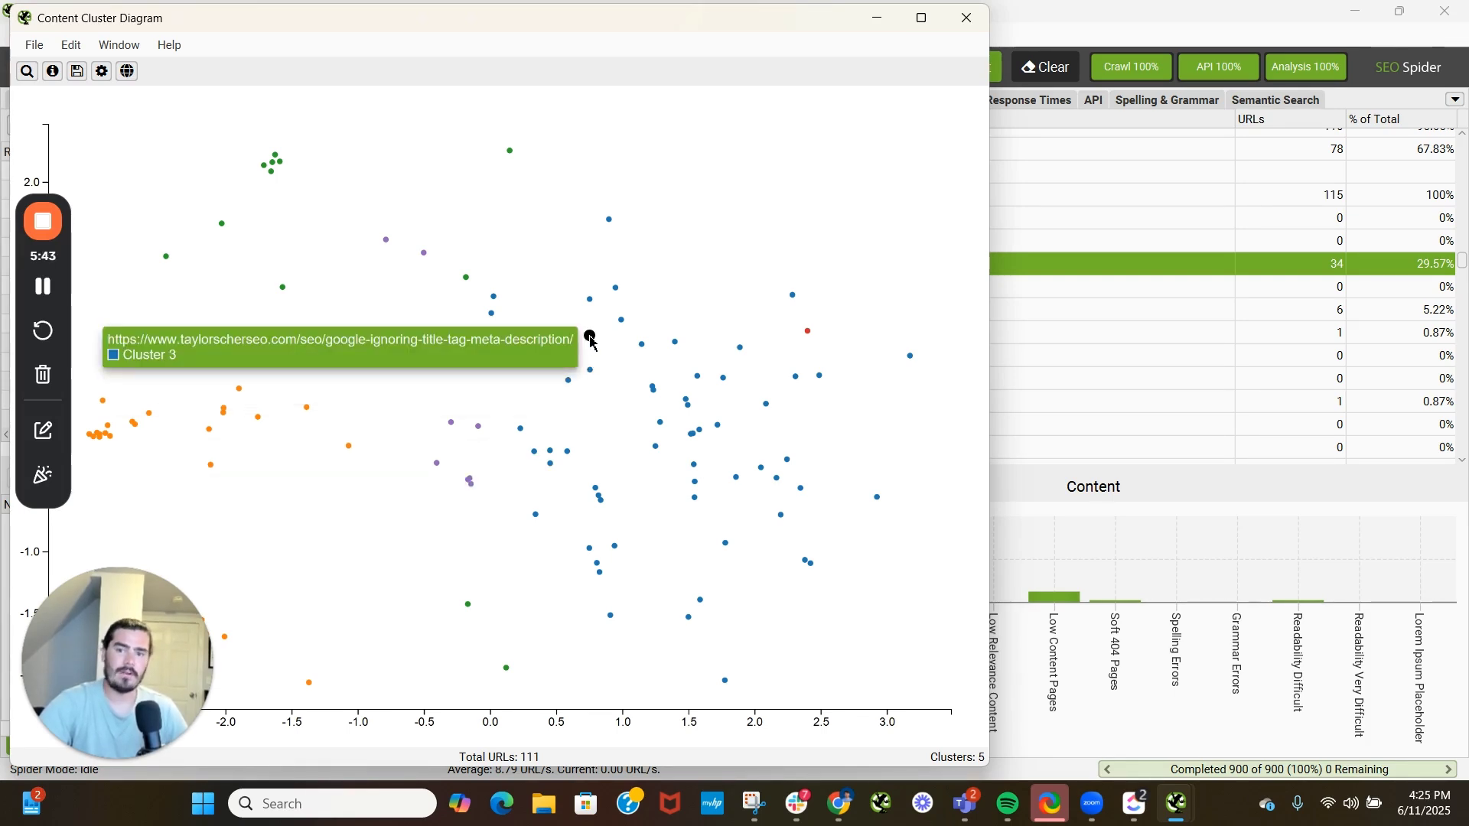
{"action": "mouse_move", "coordinate": [276, 165]}
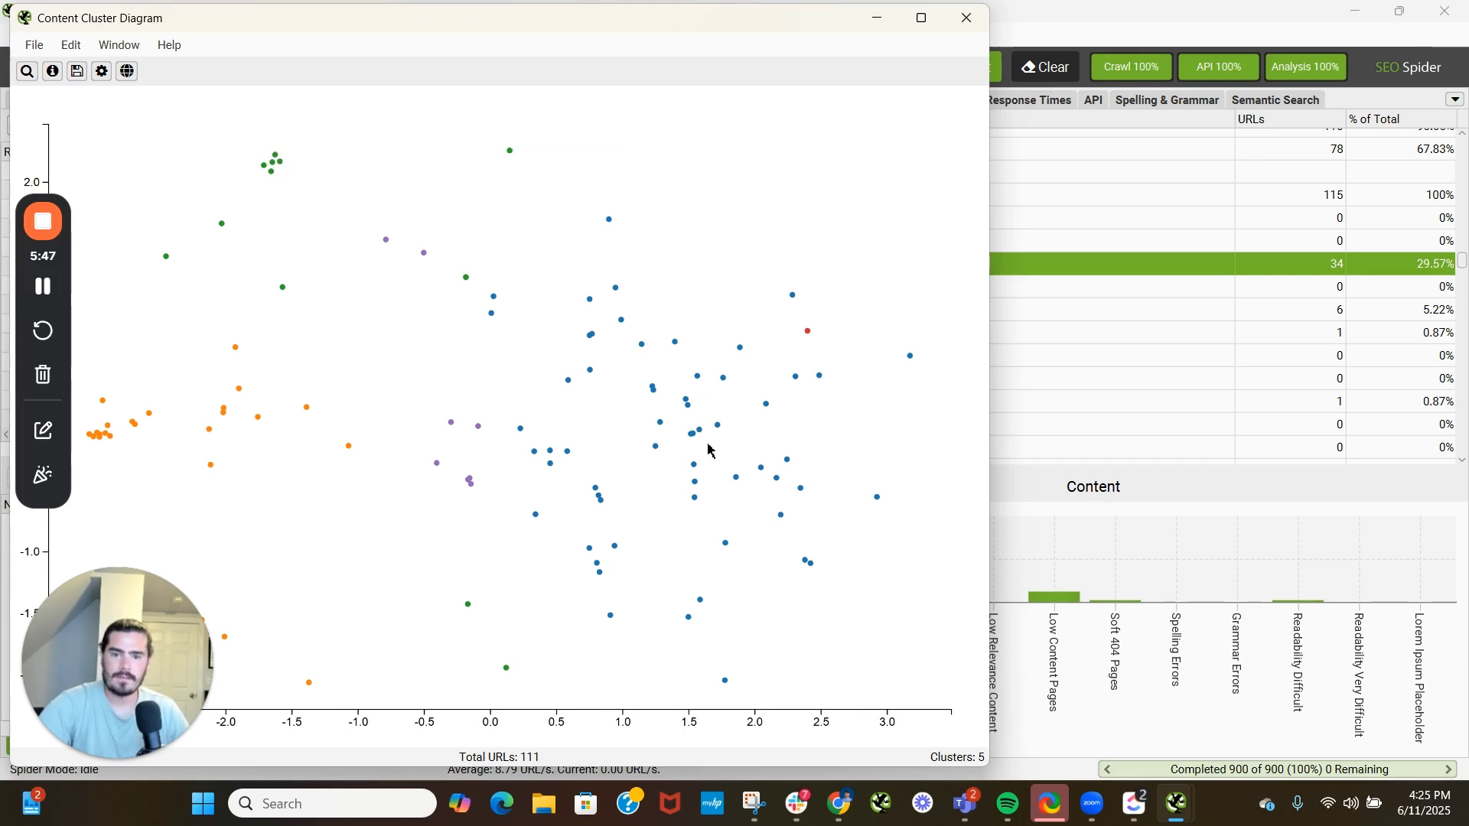
{"action": "mouse_move", "coordinate": [693, 439]}
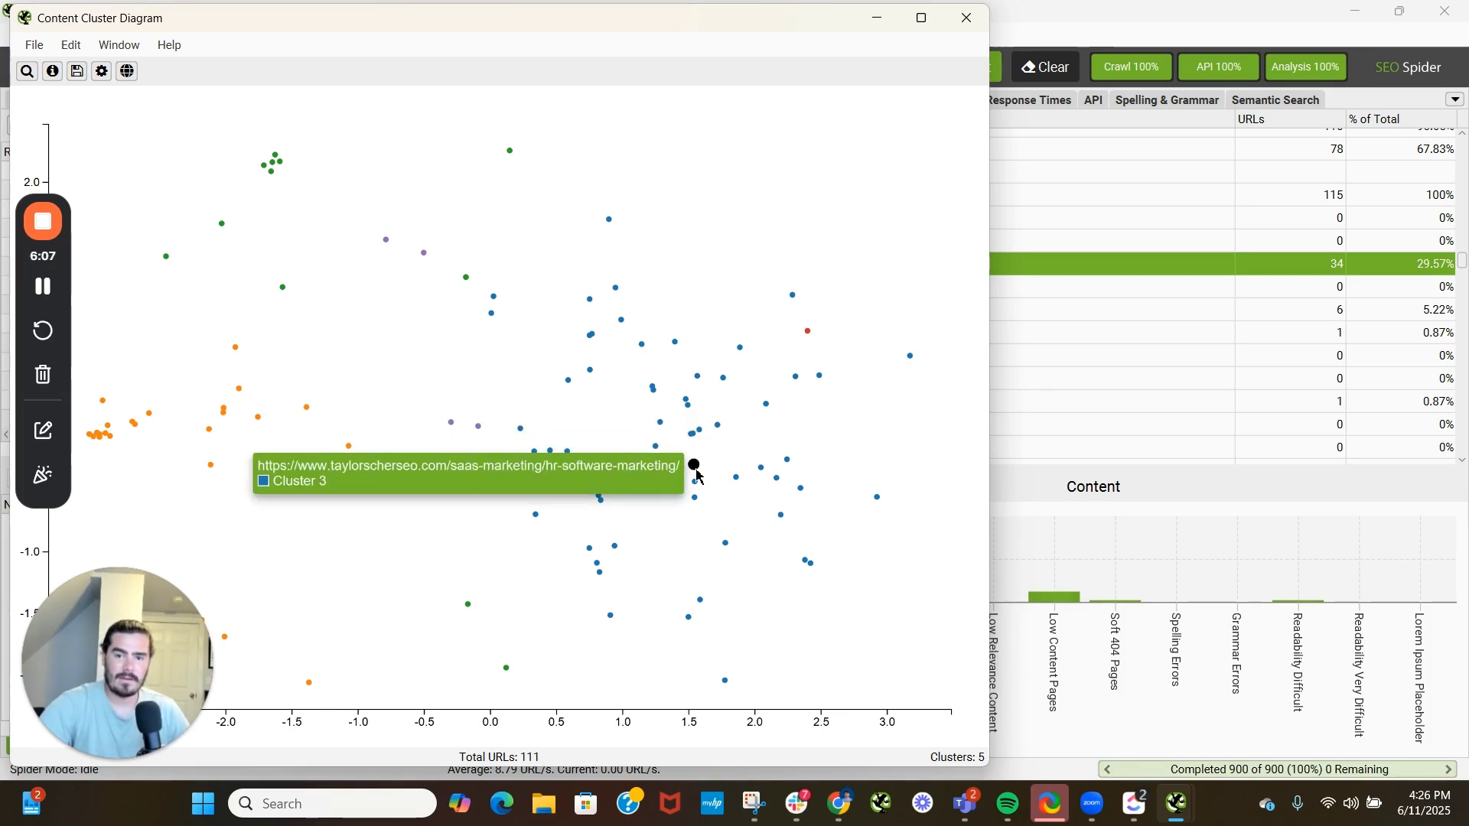
{"action": "mouse_move", "coordinate": [655, 398]}
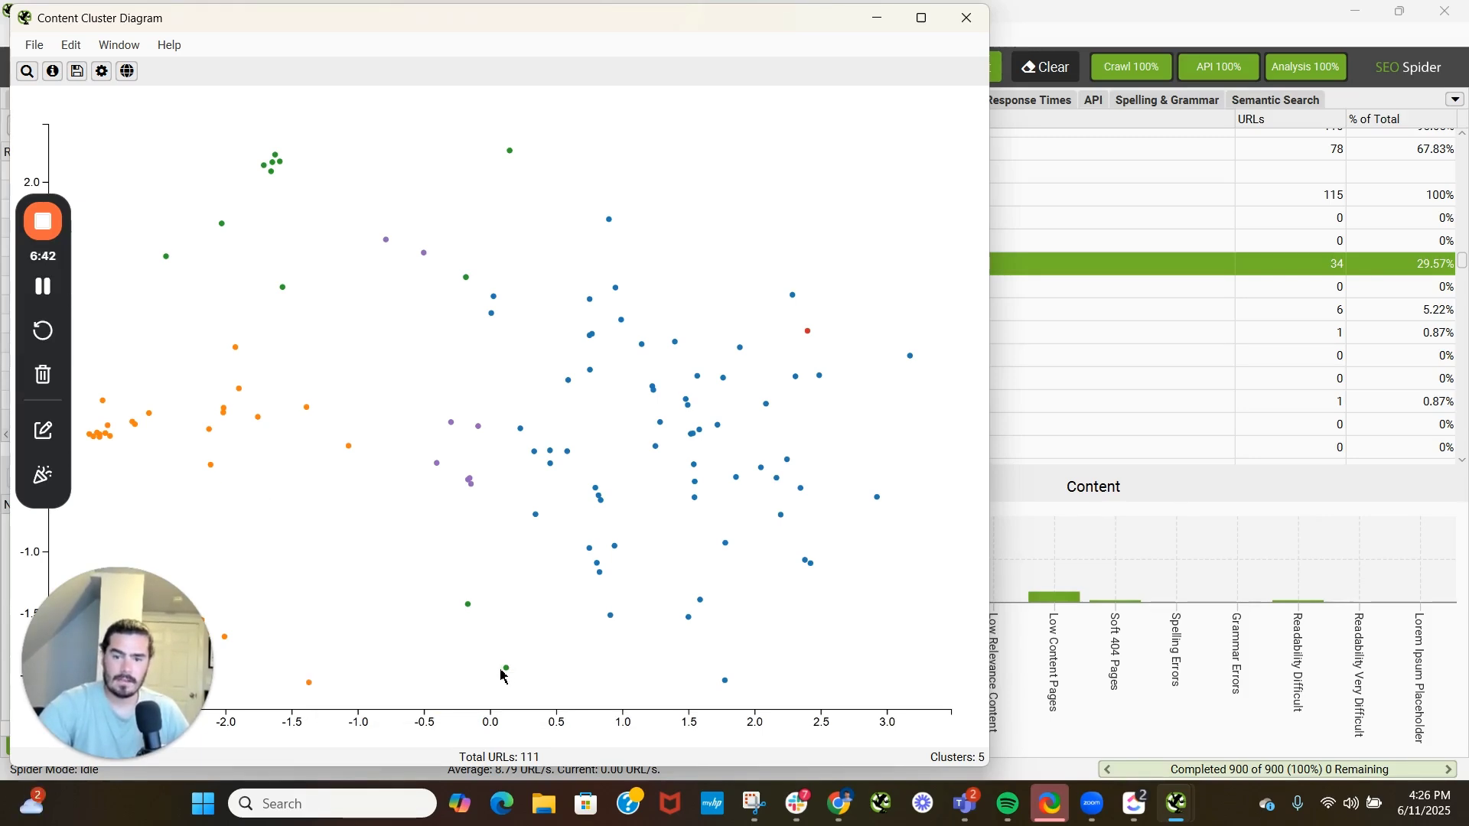
- Inspect the outlying points and the smaller orange and purple groups in the cluster diagram, and close it
{"action": "mouse_move", "coordinate": [725, 686]}
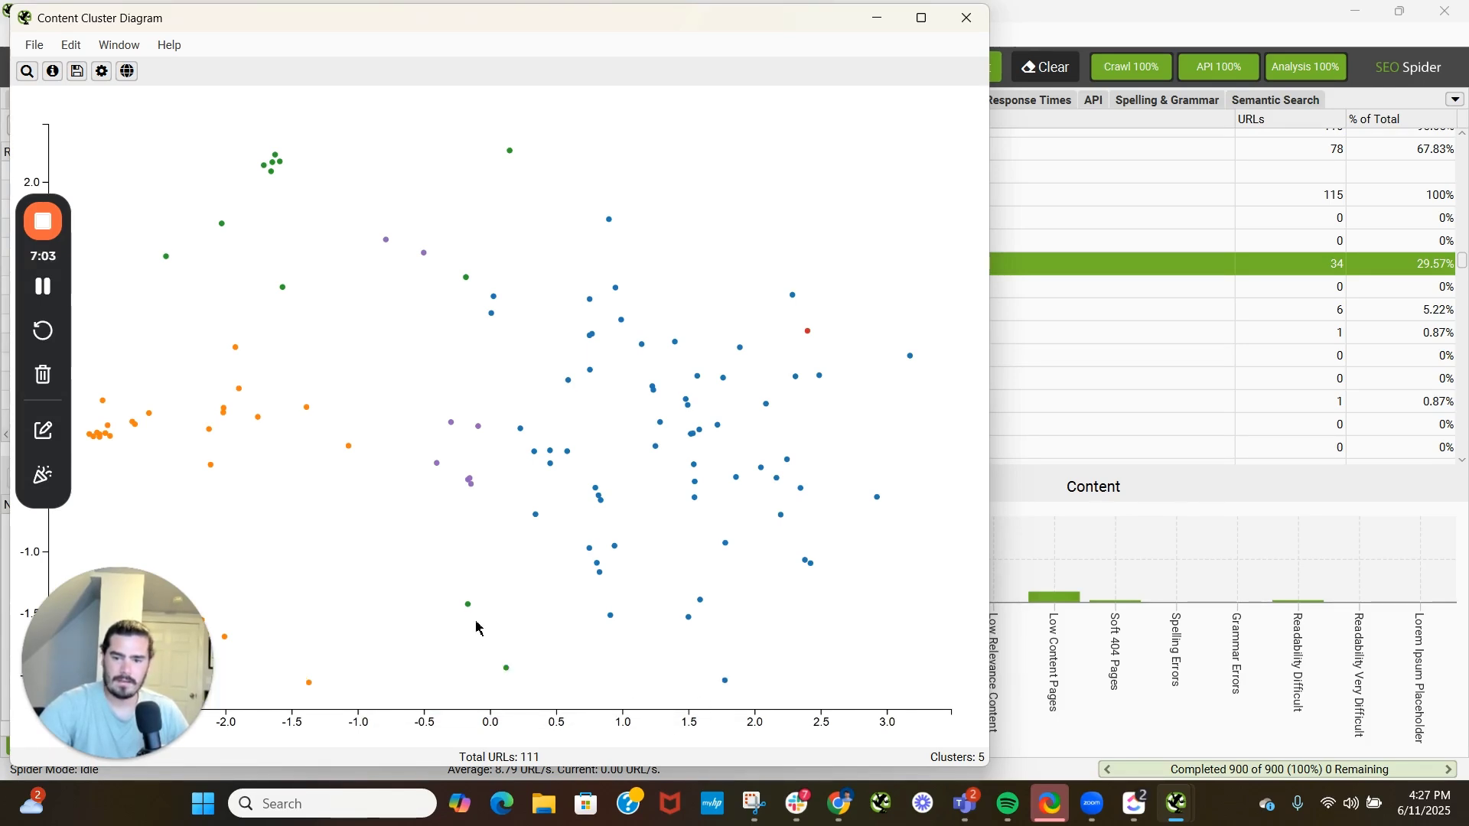
{"action": "mouse_move", "coordinate": [472, 609]}
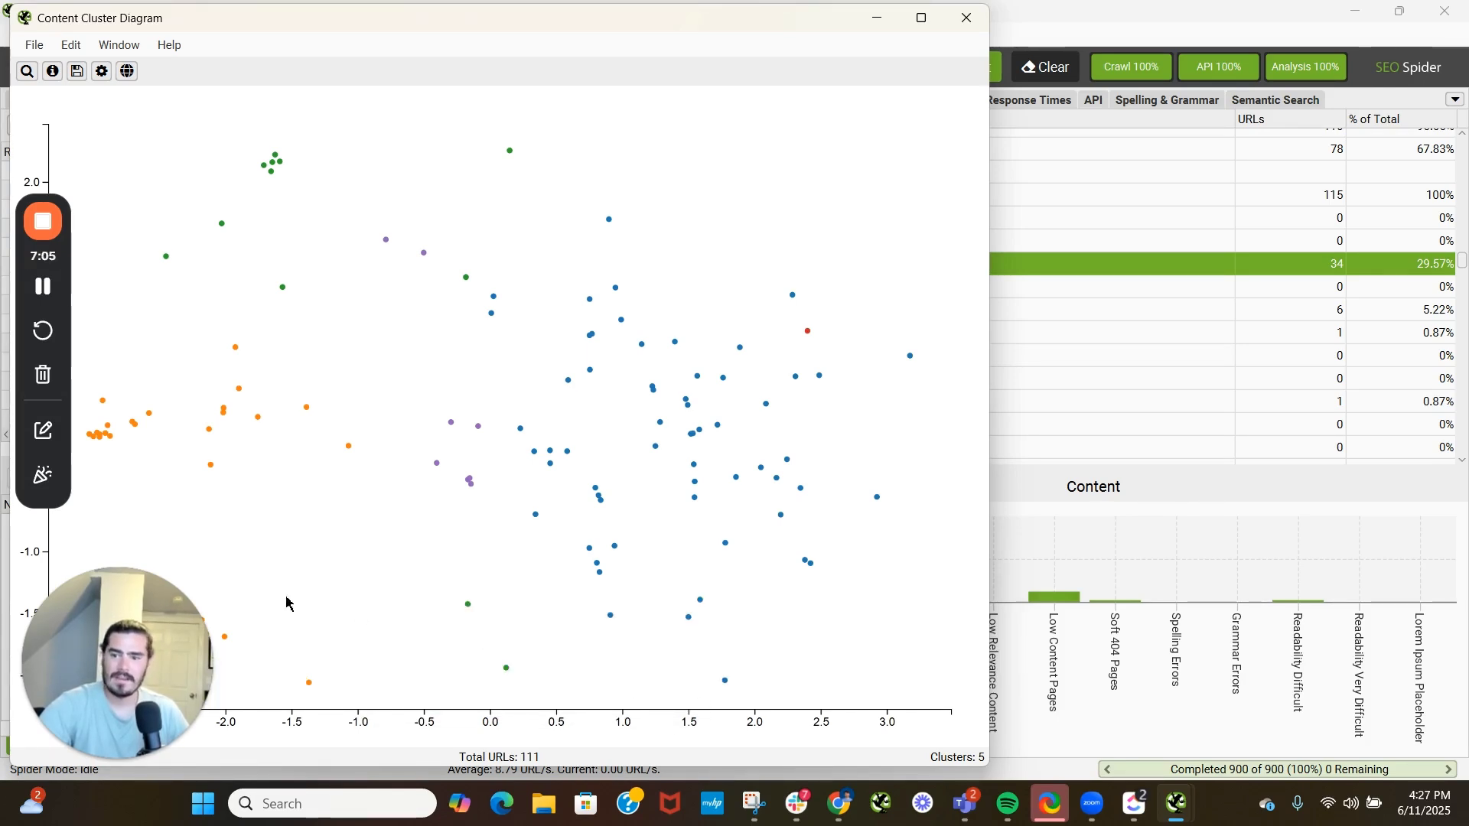
{"action": "left_click_drag", "start_coordinate": [153, 647], "coordinate": [653, 640]}
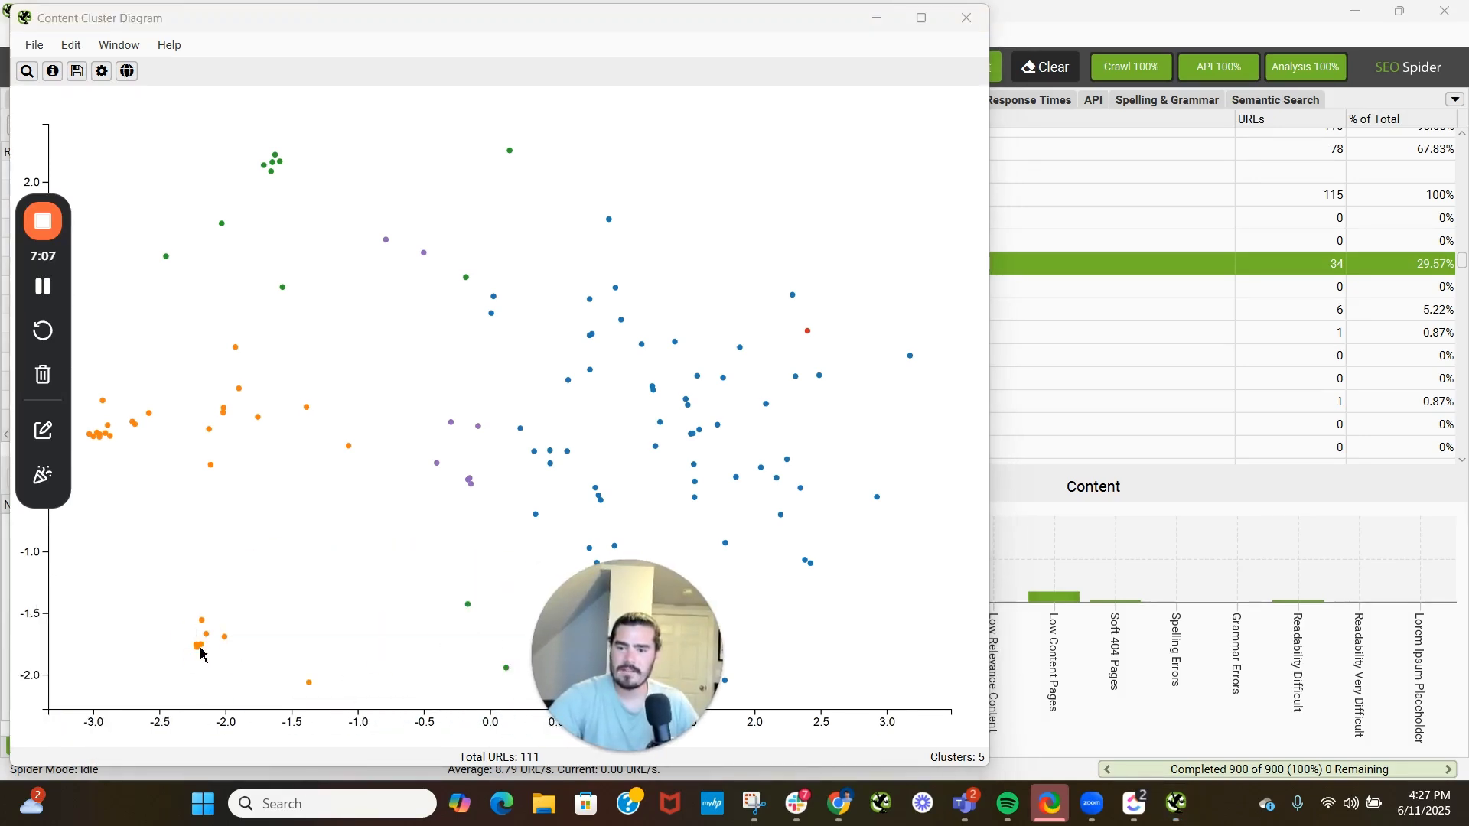
{"action": "mouse_move", "coordinate": [208, 648]}
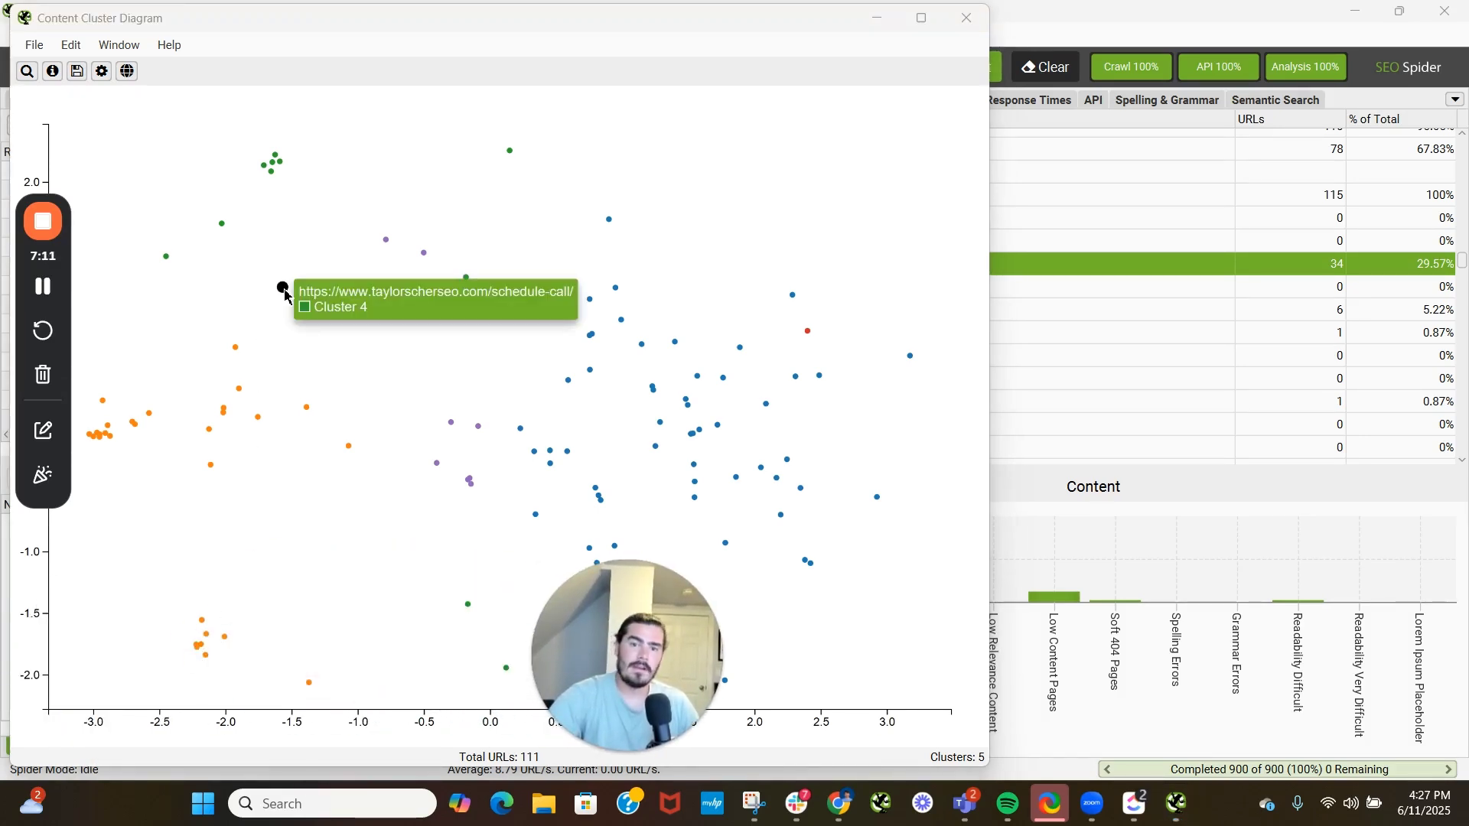
{"action": "mouse_move", "coordinate": [512, 156]}
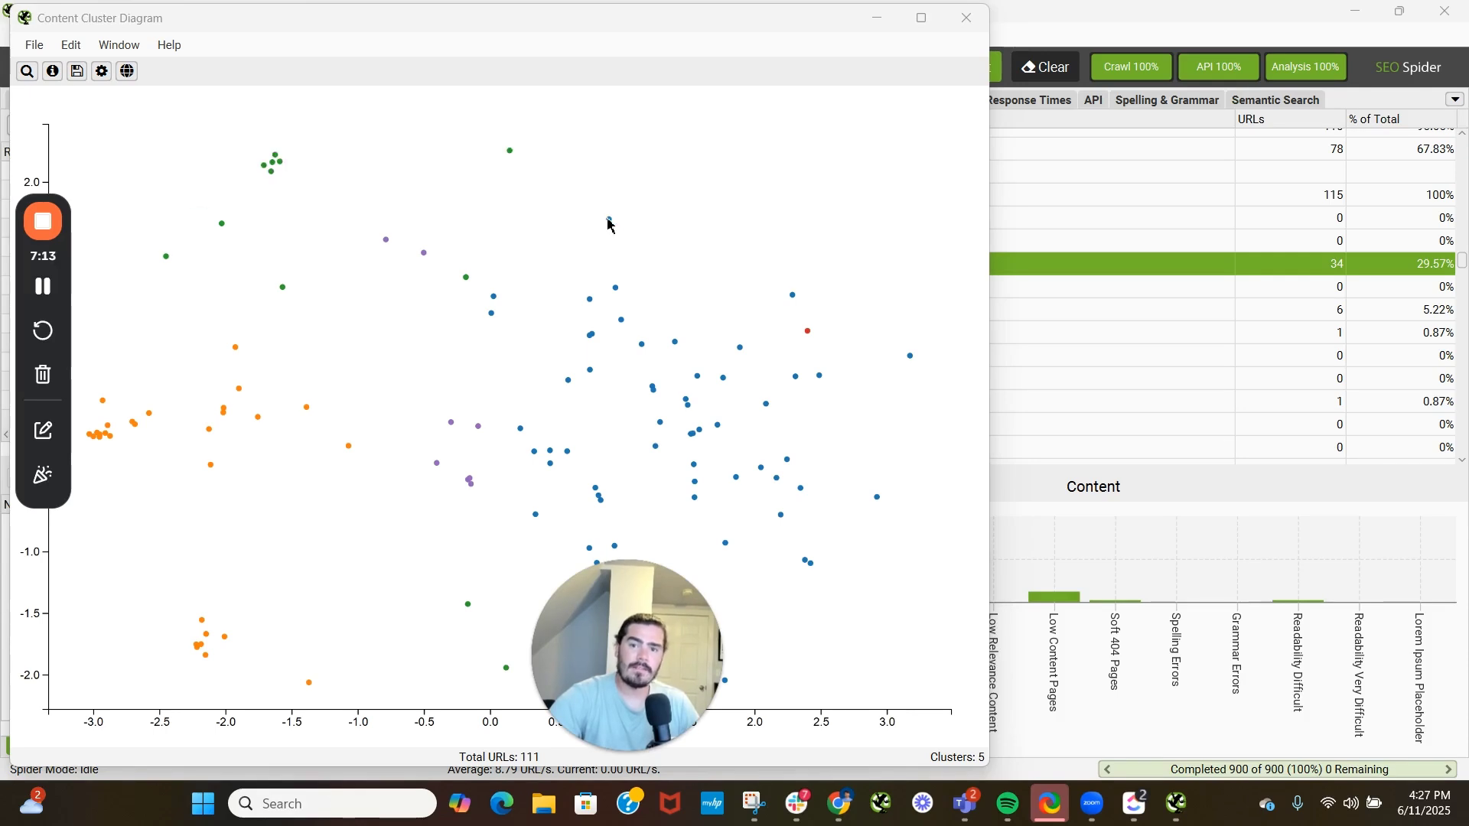
{"action": "mouse_move", "coordinate": [913, 360]}
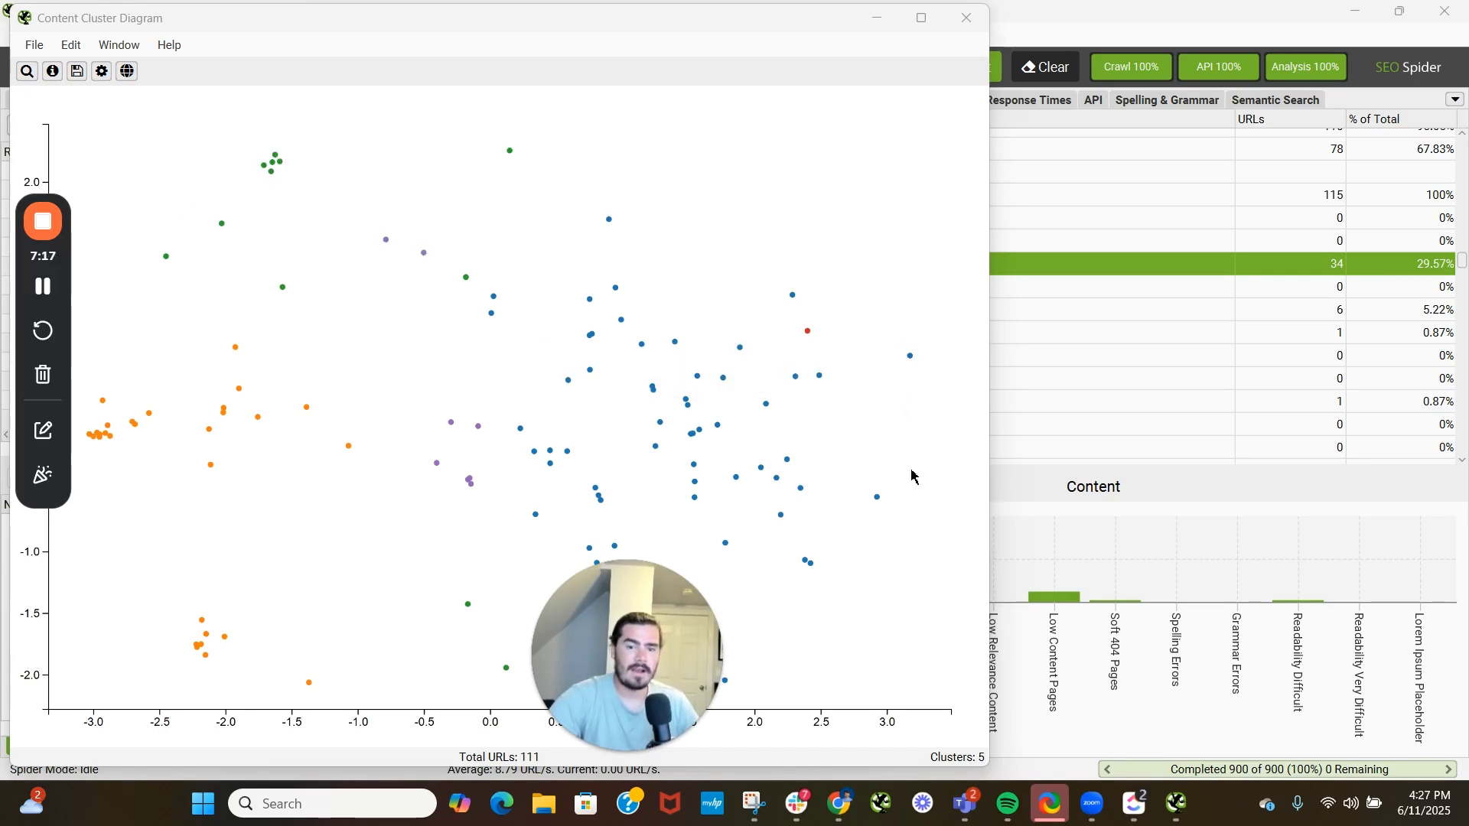
{"action": "mouse_move", "coordinate": [880, 501]}
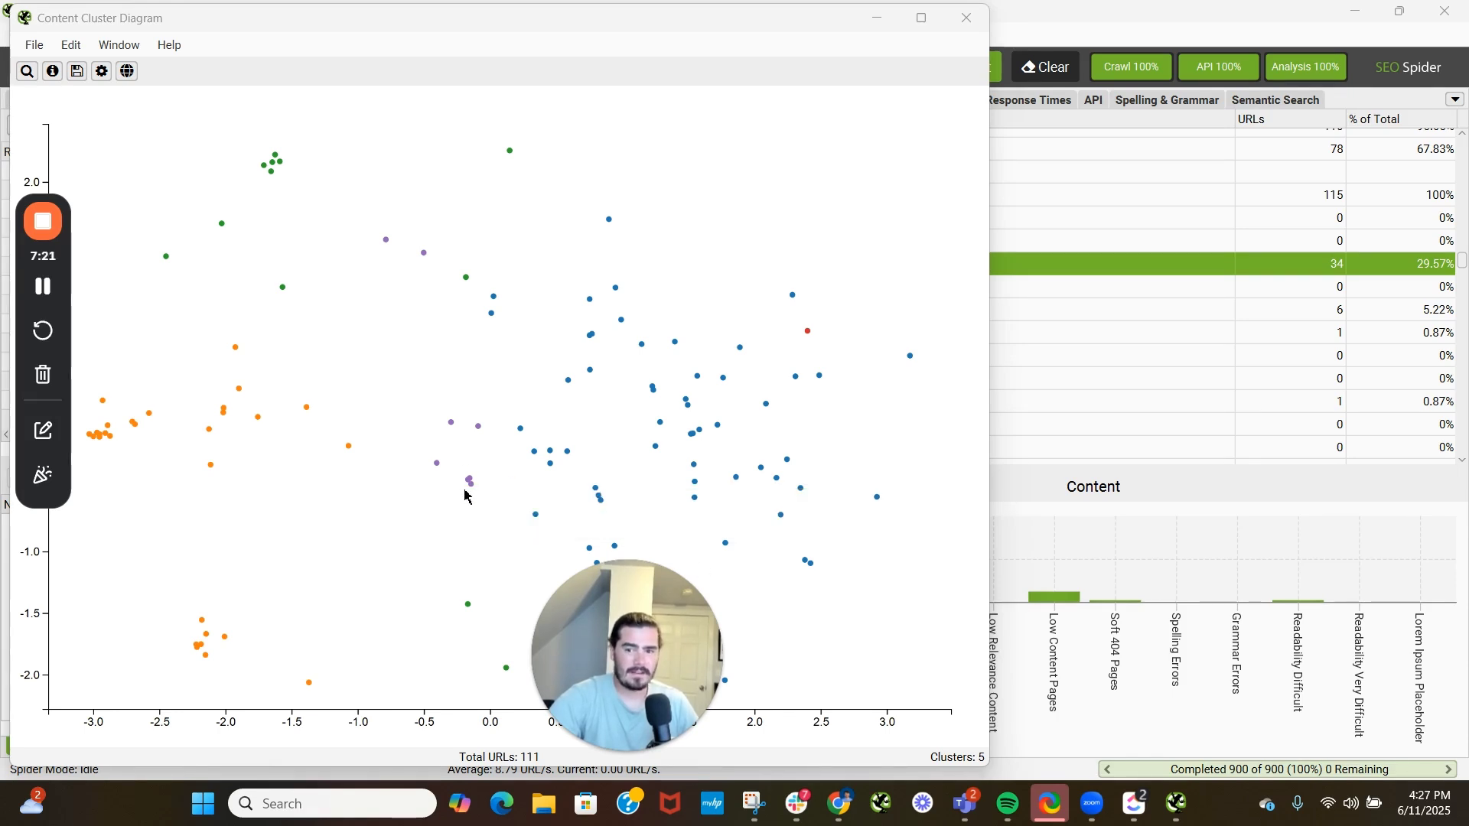
{"action": "mouse_move", "coordinate": [474, 488]}
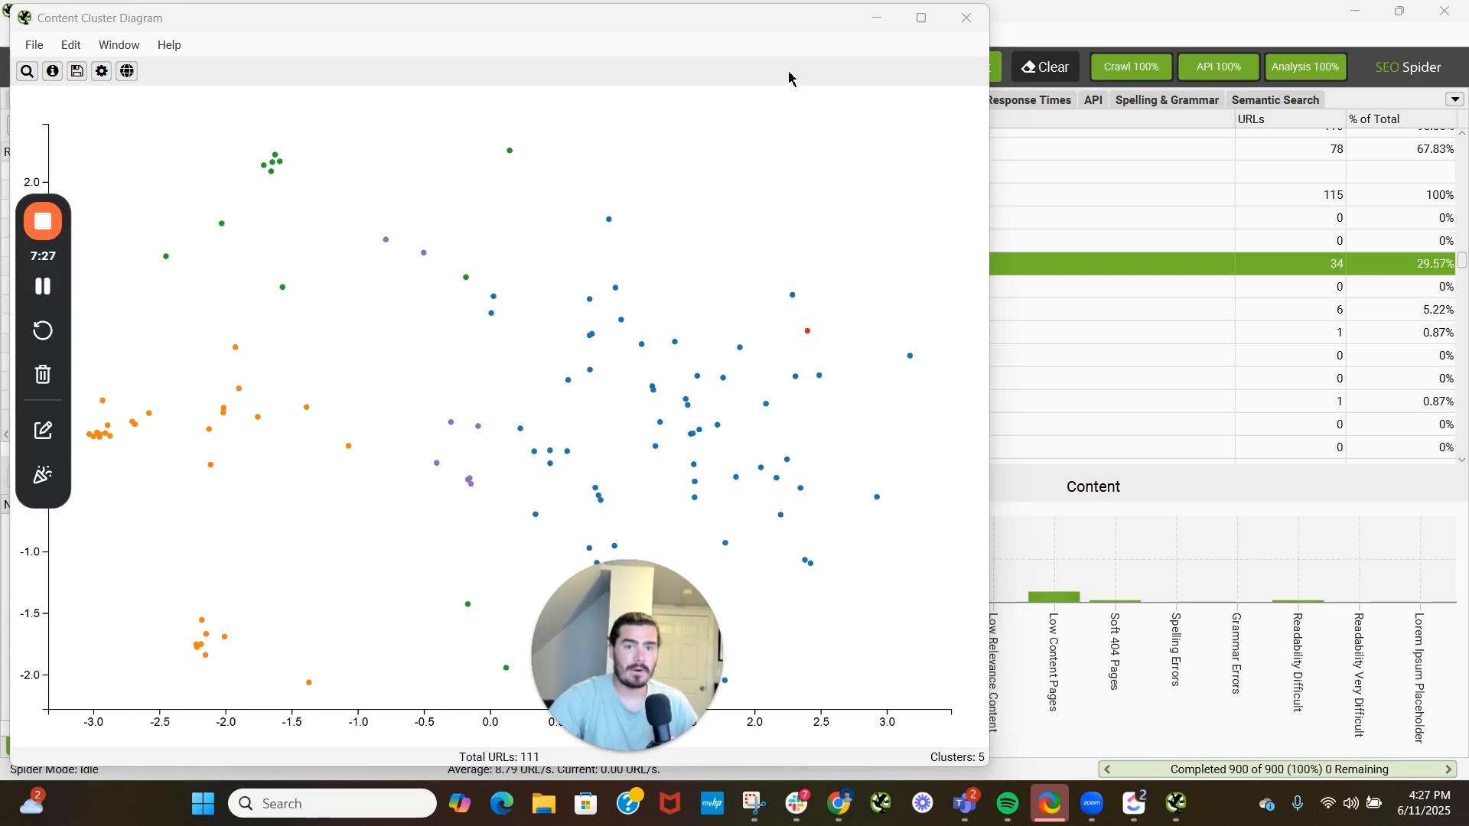
{"action": "left_click", "coordinate": [966, 18]}
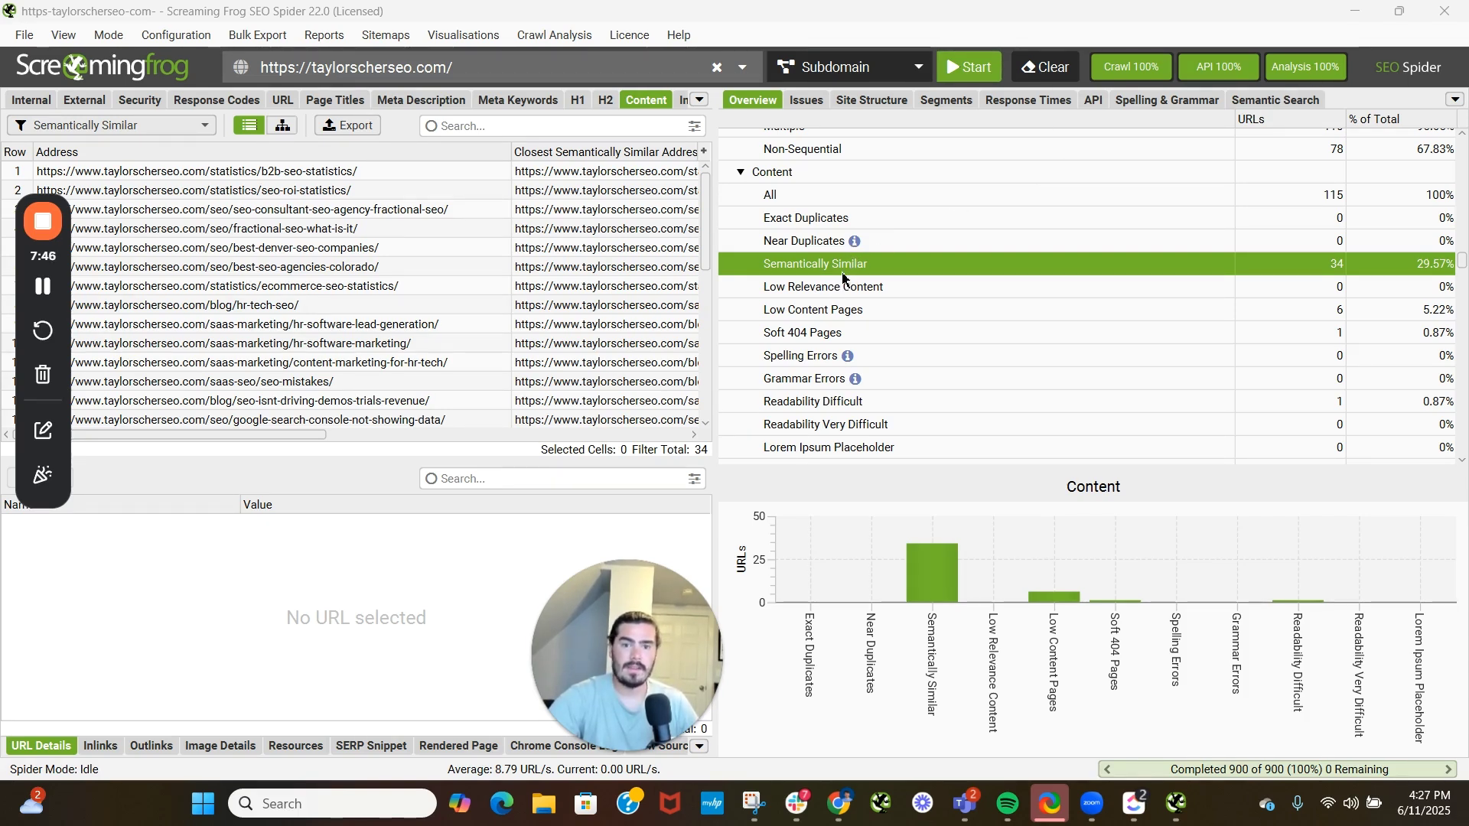
- Compare the page addresses with their closest semantically similar addresses in the Semantically Similar content list
{"action": "left_click_drag", "start_coordinate": [310, 433], "coordinate": [284, 418]}
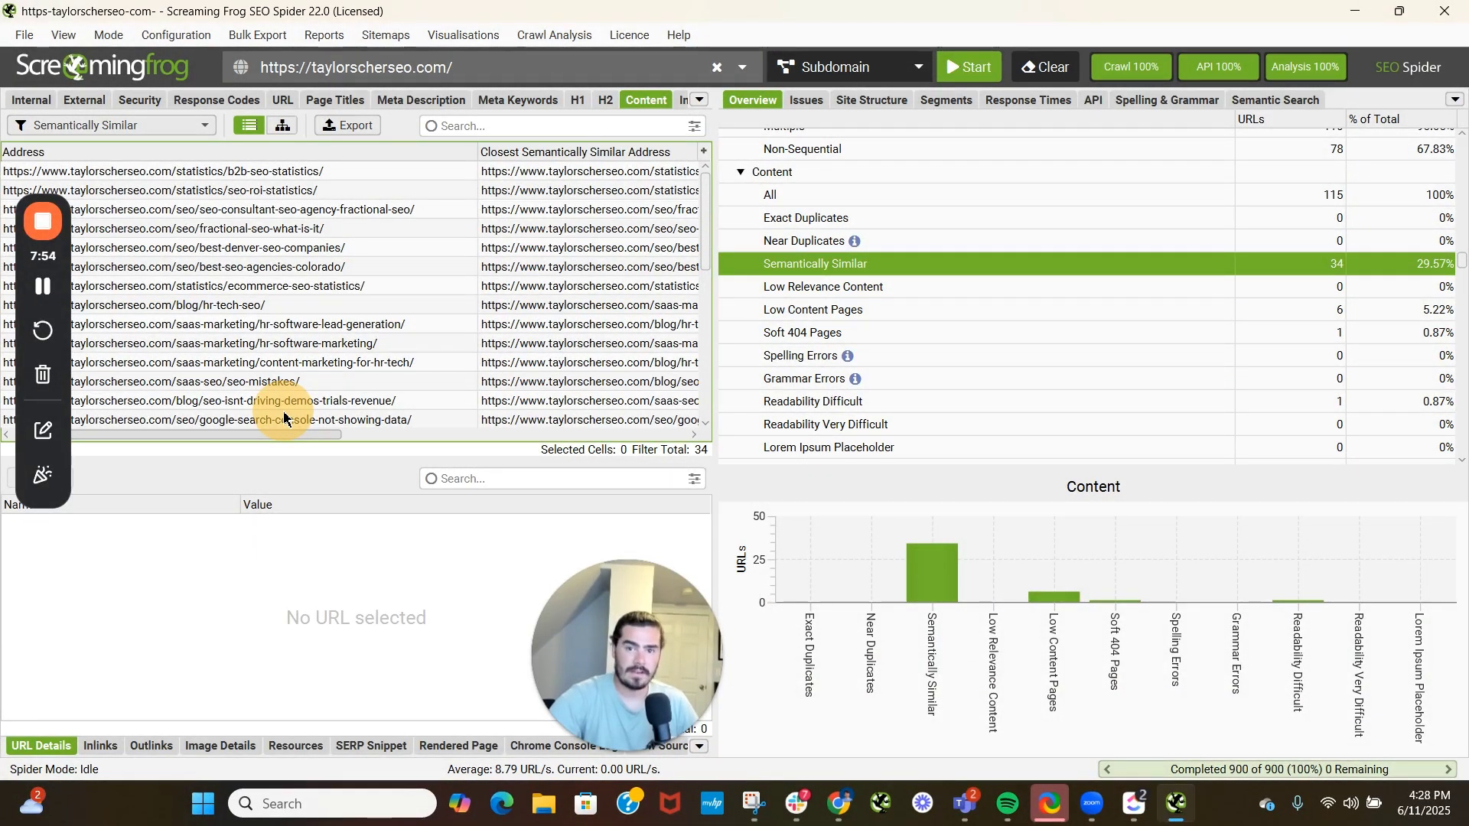
{"action": "left_click_drag", "start_coordinate": [284, 419], "coordinate": [328, 417]}
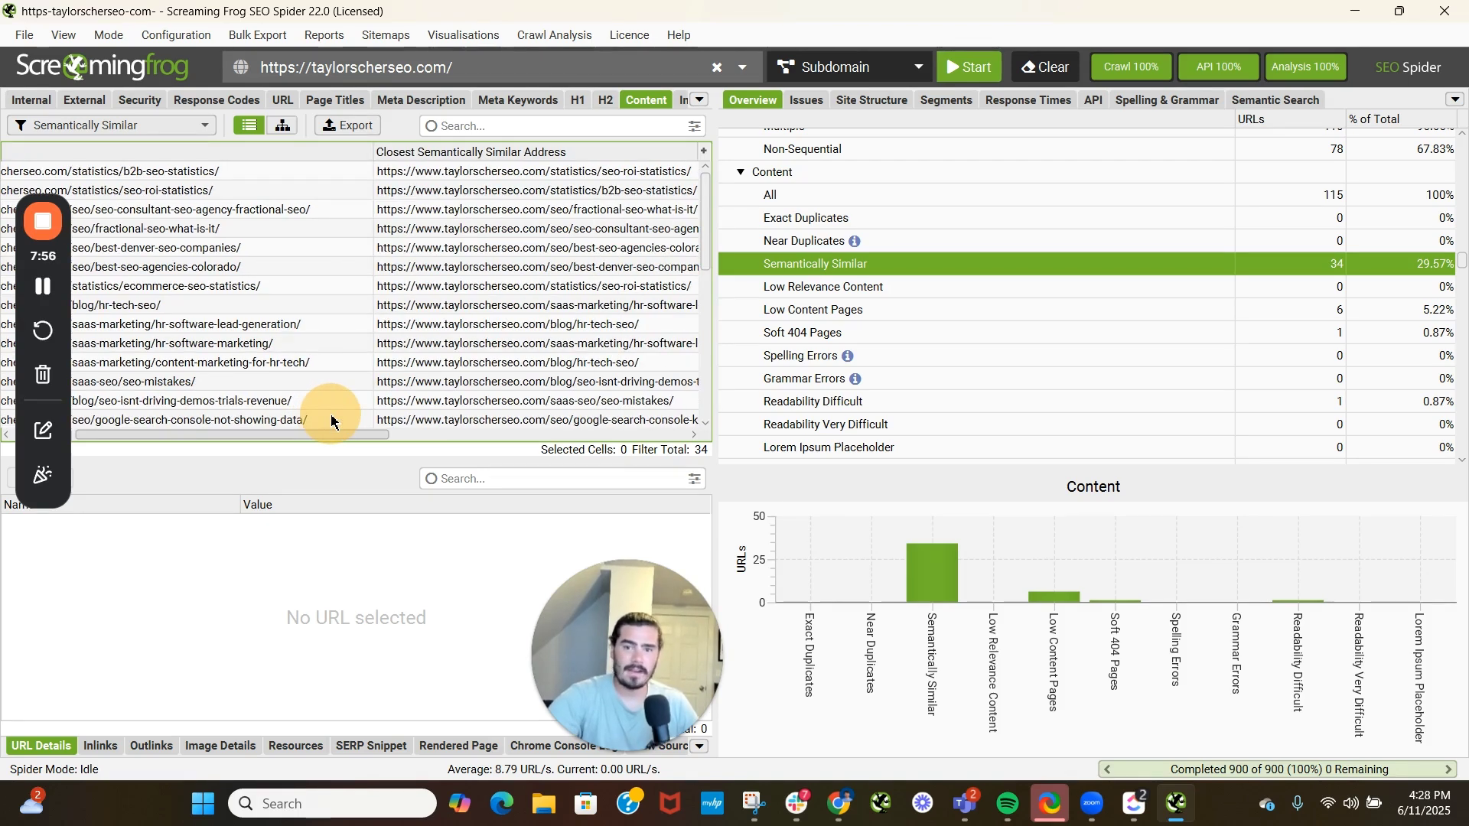
{"action": "left_click_drag", "start_coordinate": [331, 420], "coordinate": [296, 417]}
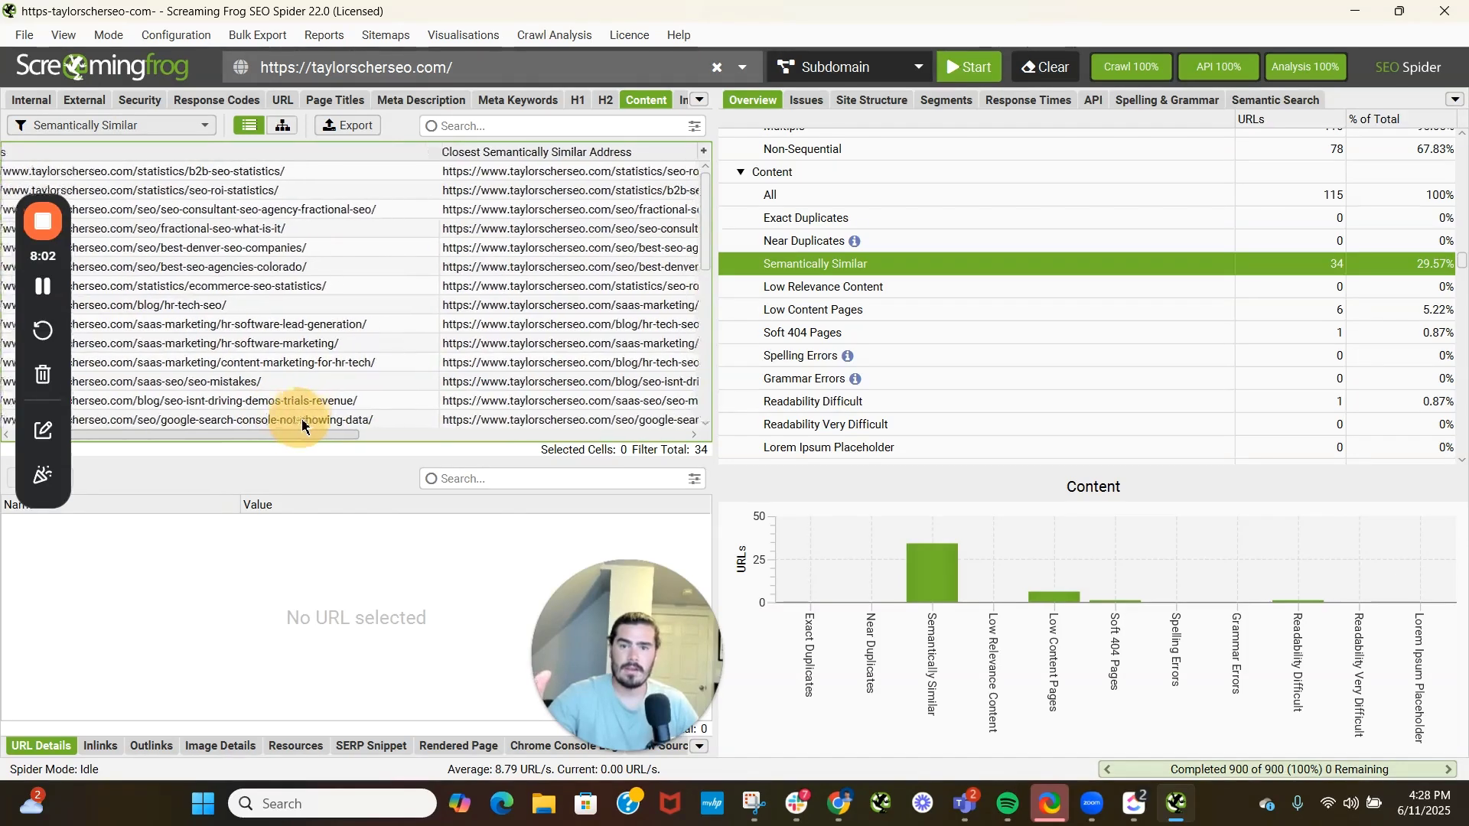
- Compare the fractional-seo-what-is-it page with its closest semantically similar address and similarity score
{"action": "left_click", "coordinate": [227, 229]}
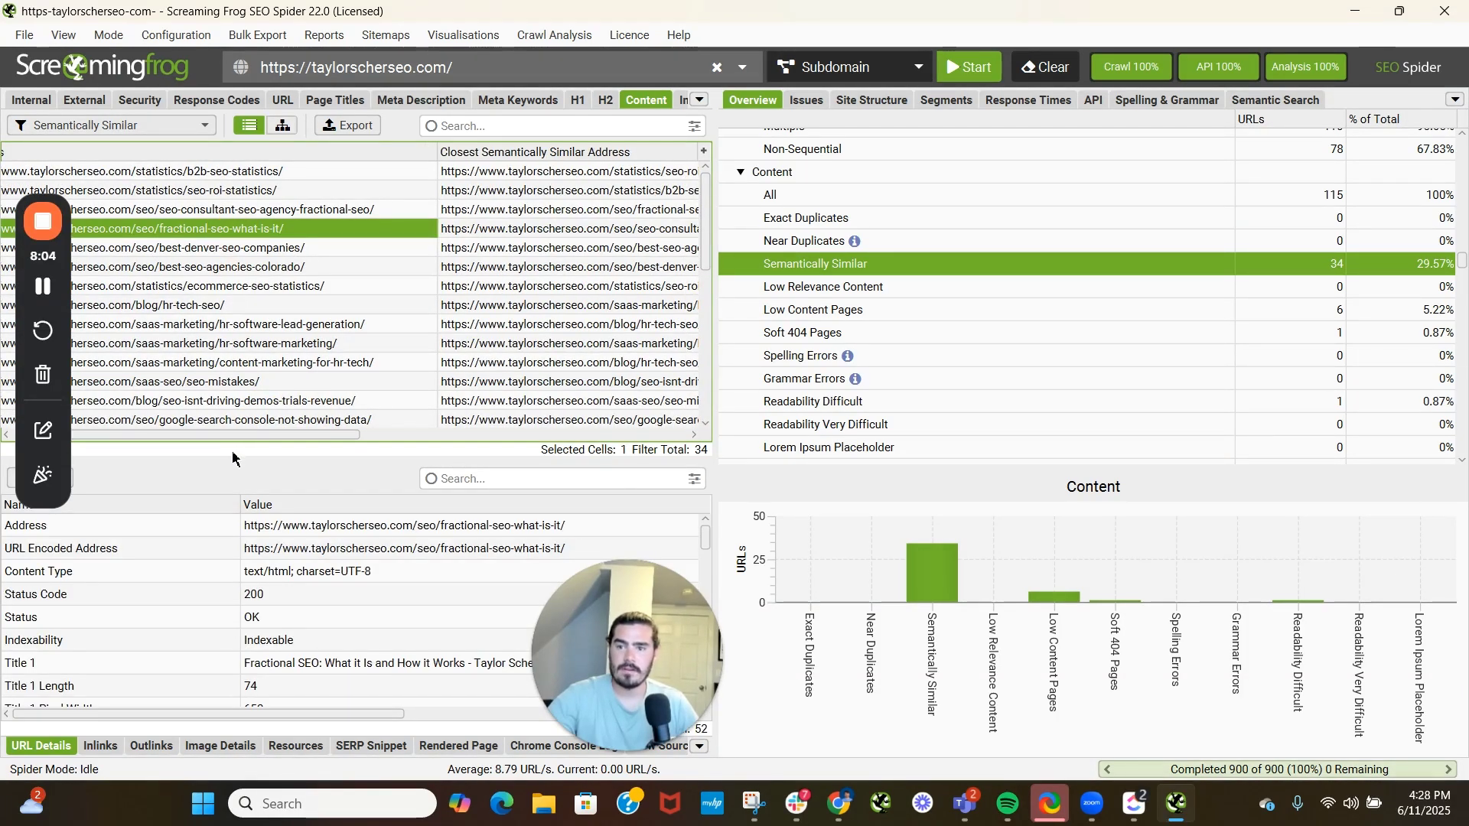
{"action": "left_click_drag", "start_coordinate": [206, 433], "coordinate": [398, 301]}
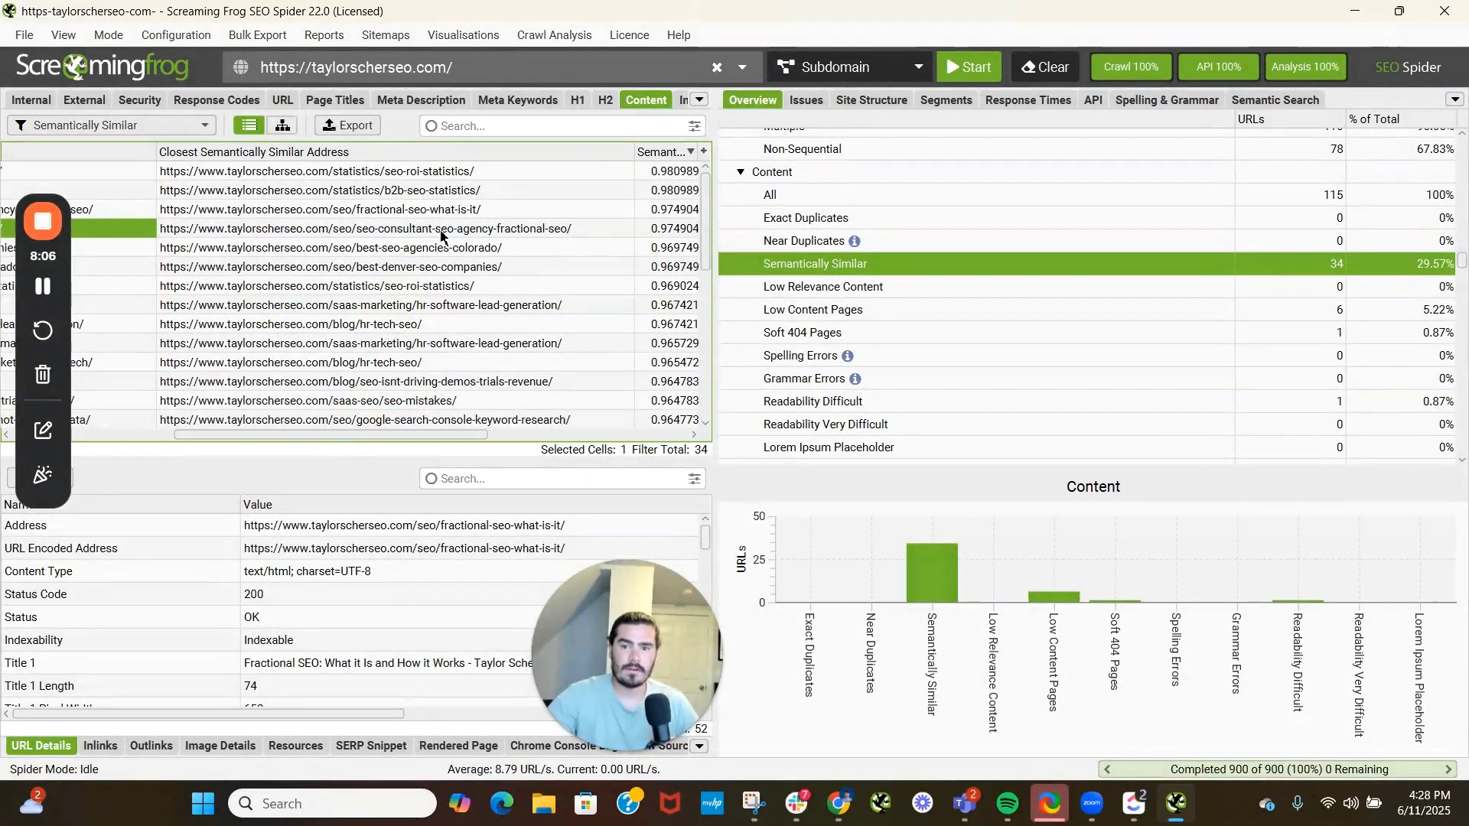
{"action": "left_click", "coordinate": [428, 228]}
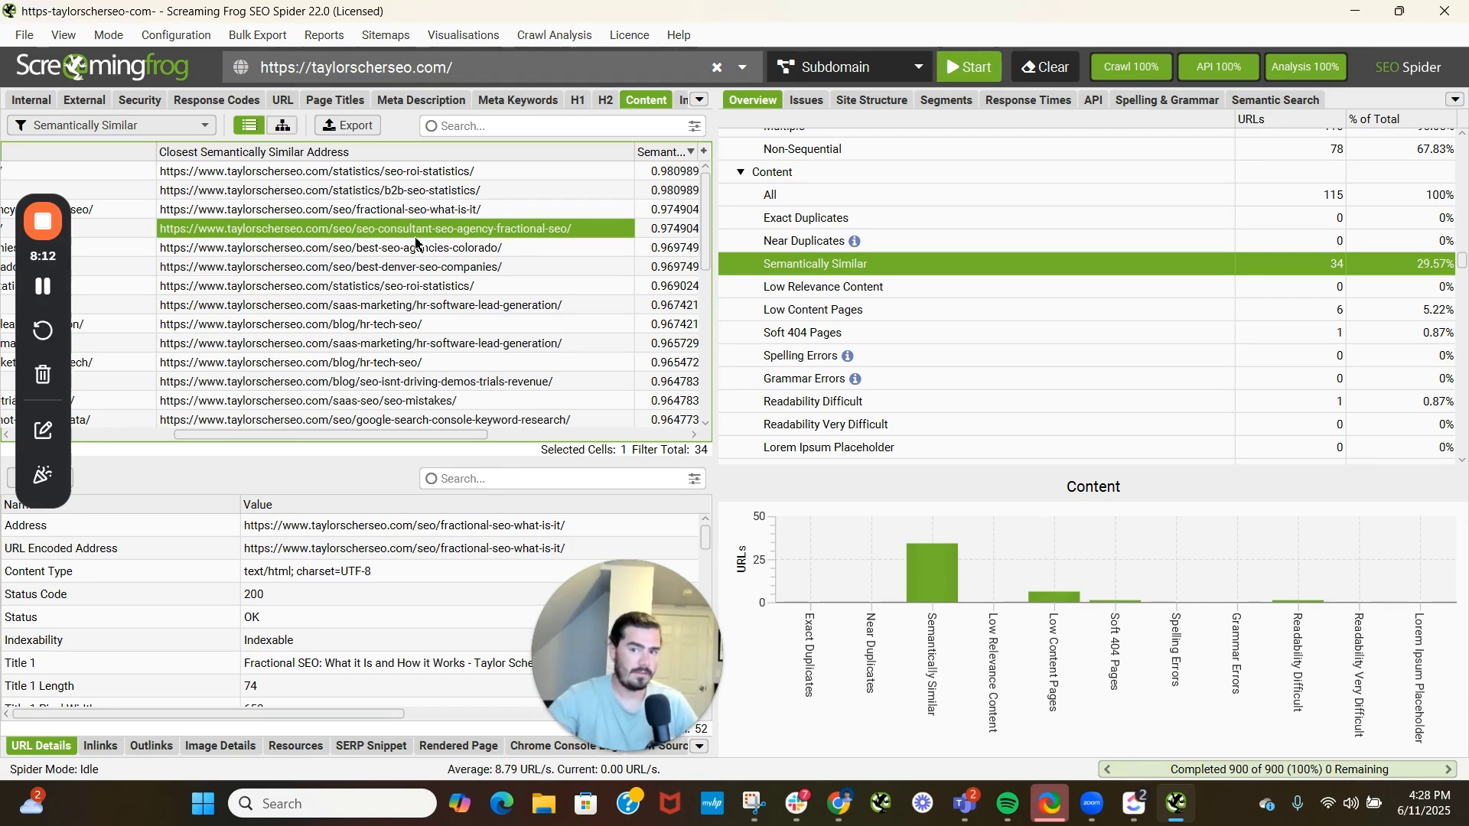
{"action": "left_click_drag", "start_coordinate": [349, 434], "coordinate": [213, 453]}
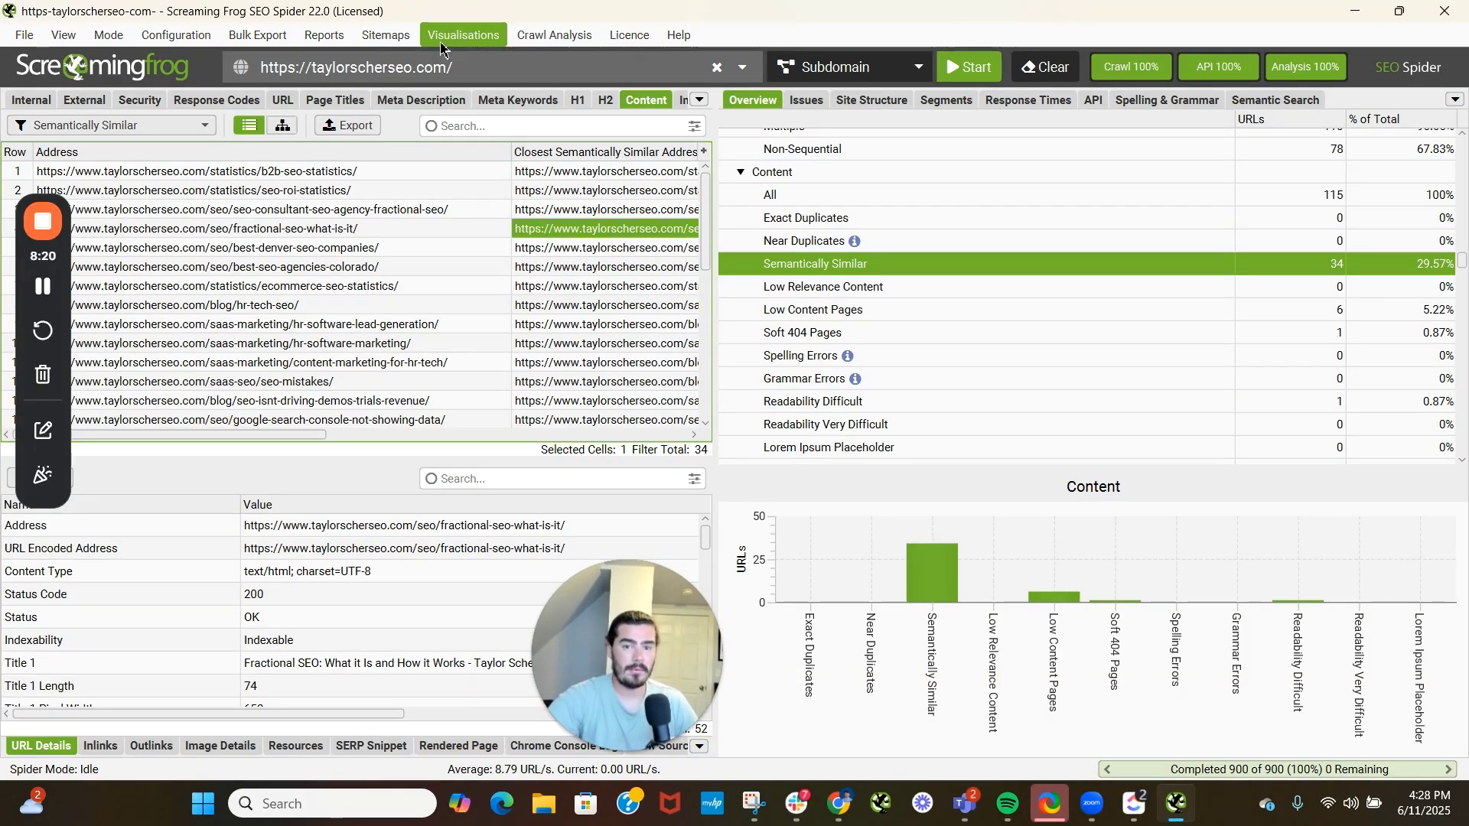
- List the Low Relevance Content pages, and examine the outlying points in the Content Cluster Diagram before closing it
{"action": "left_click", "coordinate": [834, 288]}
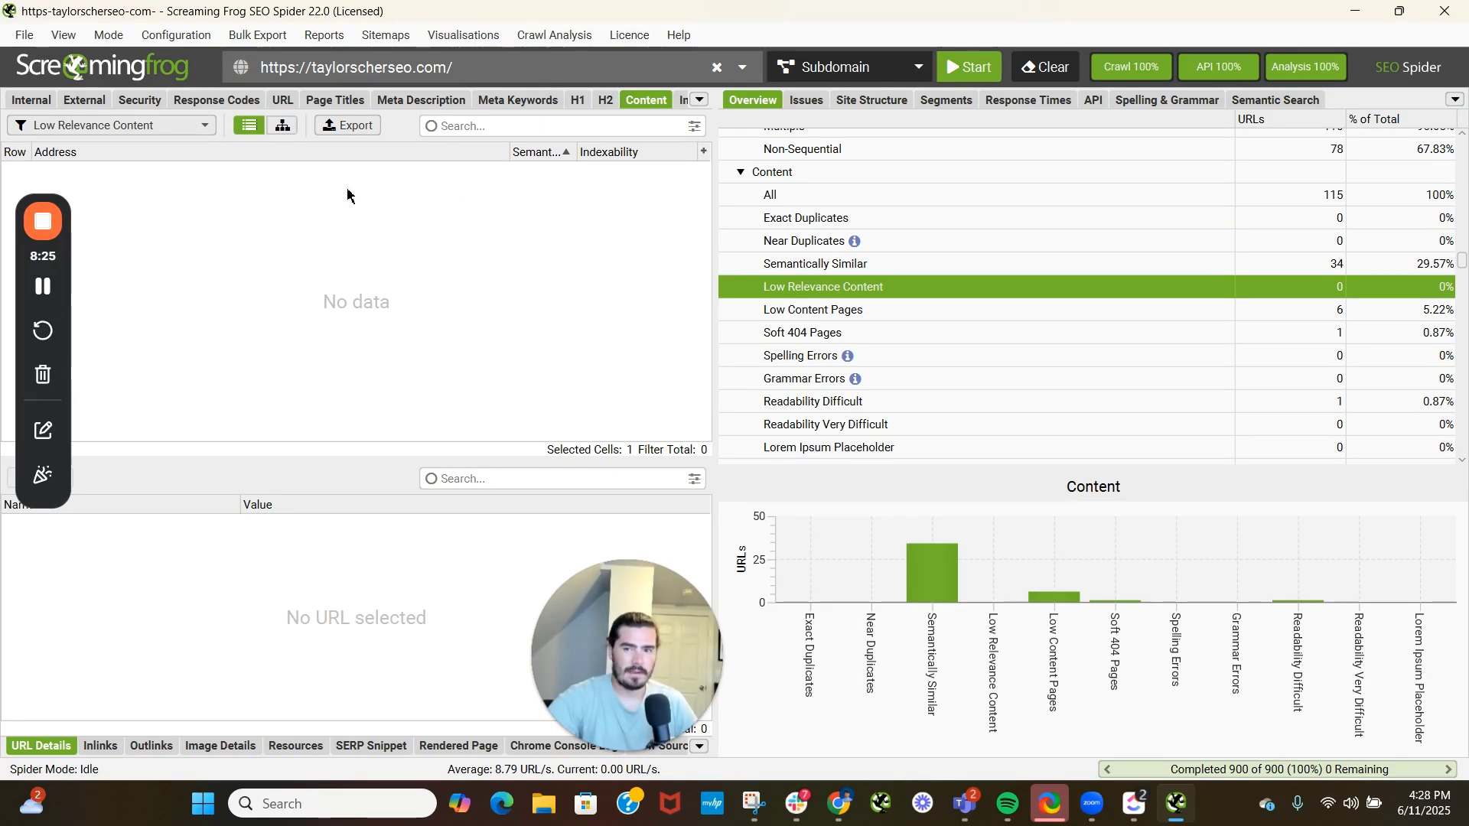
{"action": "left_click", "coordinate": [463, 35]}
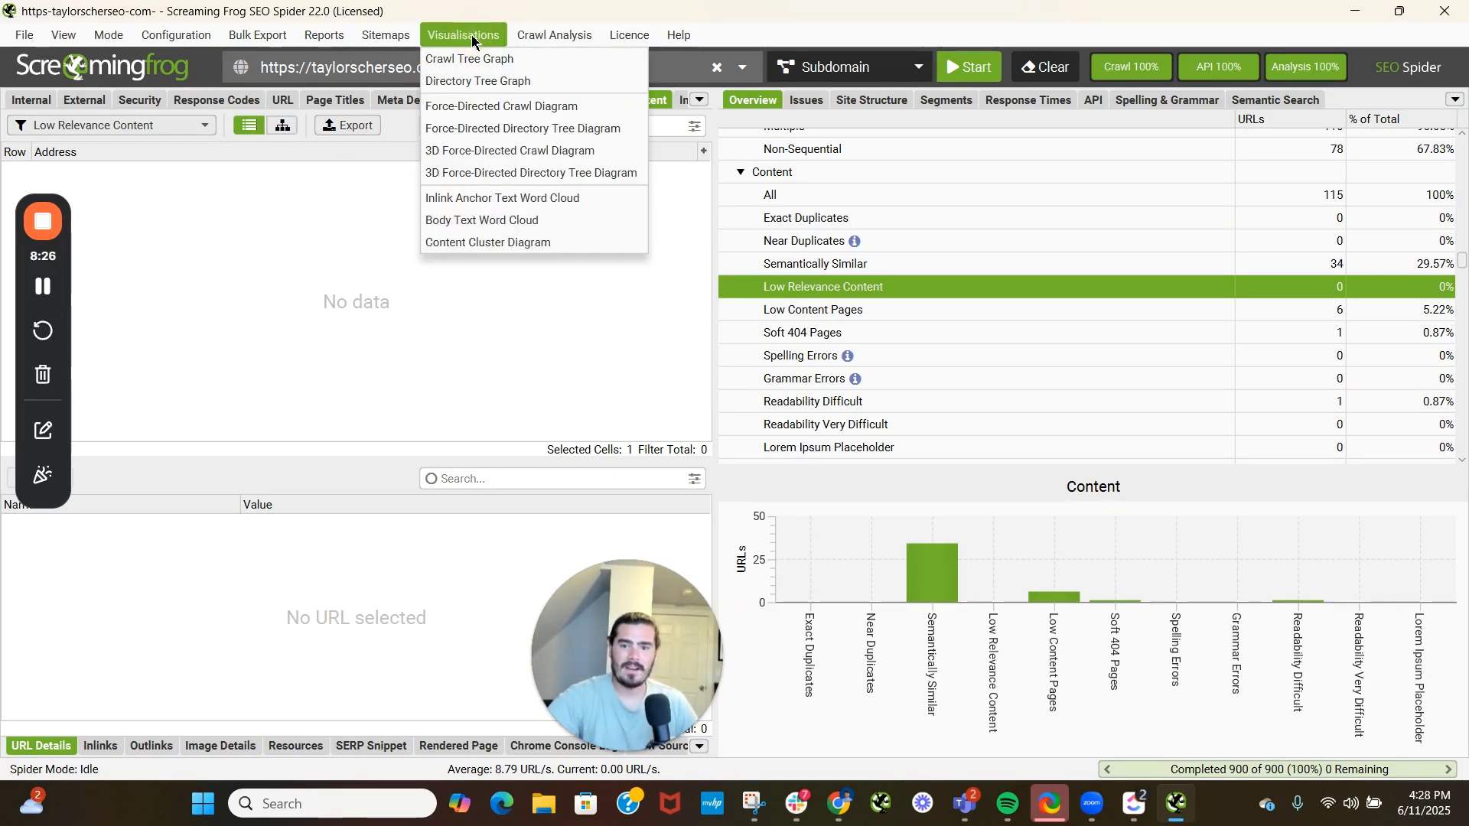
{"action": "left_click", "coordinate": [511, 243]}
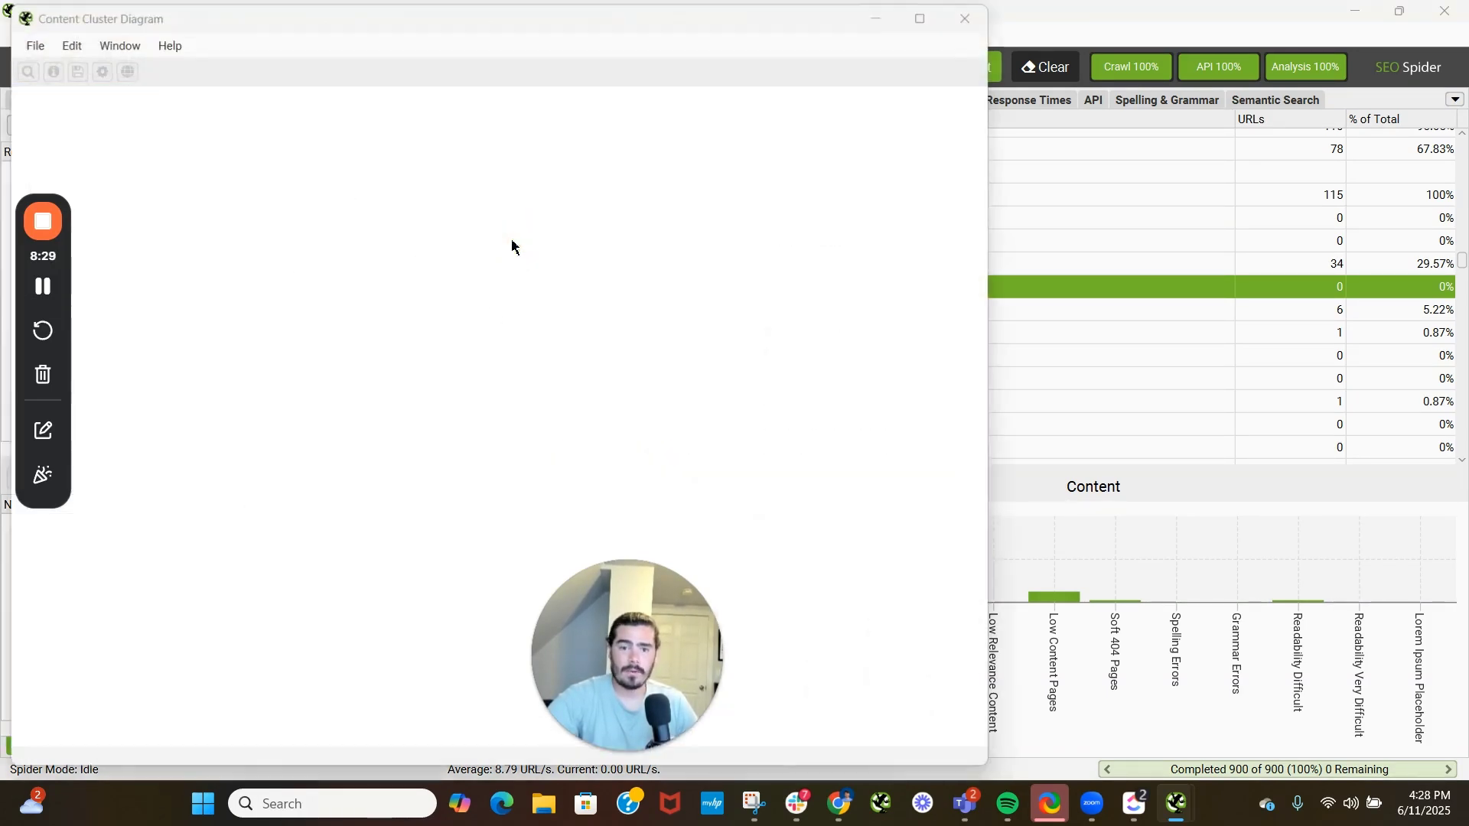
{"action": "left_click_drag", "start_coordinate": [642, 573], "coordinate": [316, 614]}
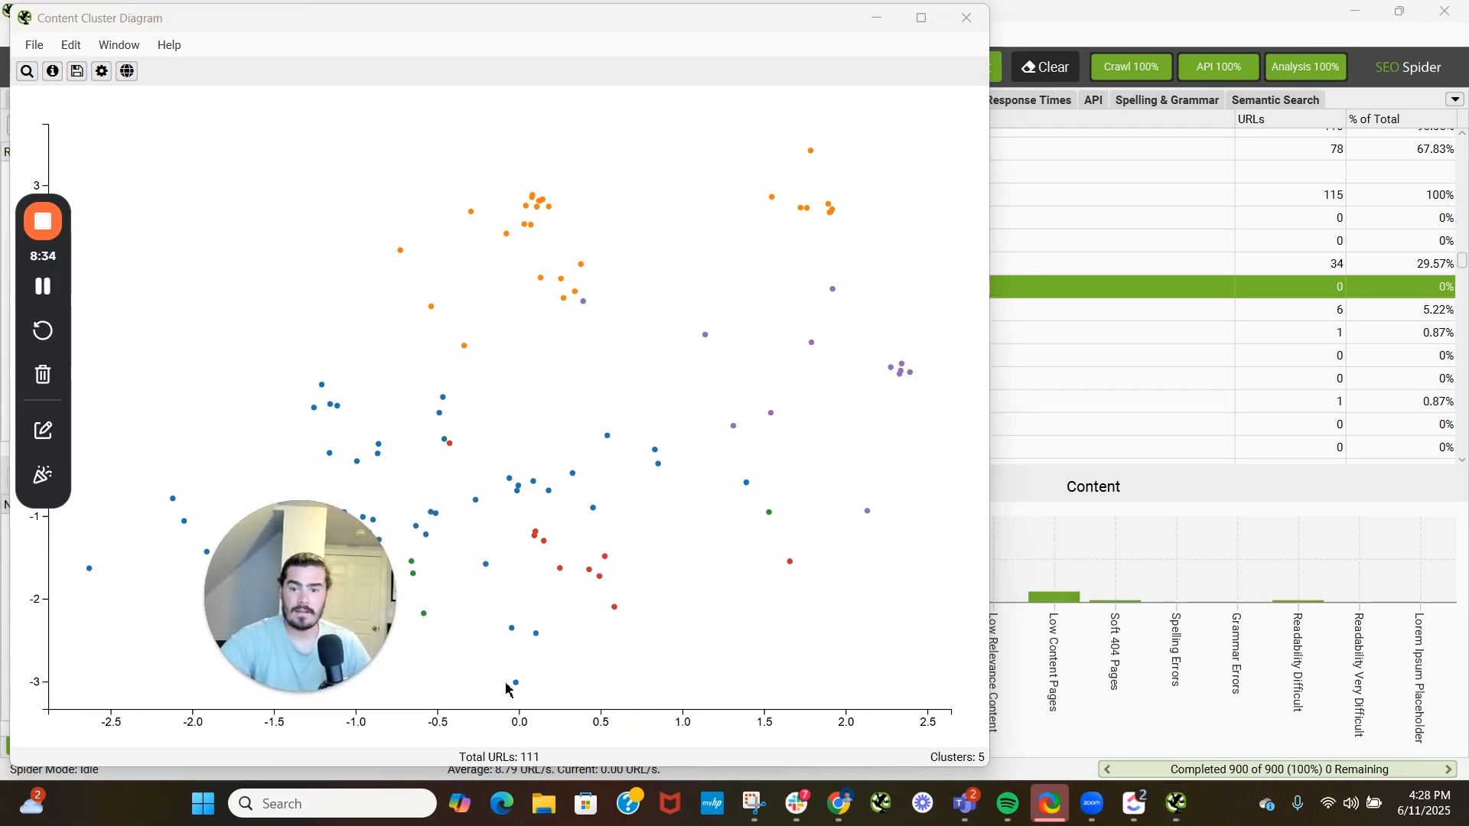
{"action": "mouse_move", "coordinate": [517, 688]}
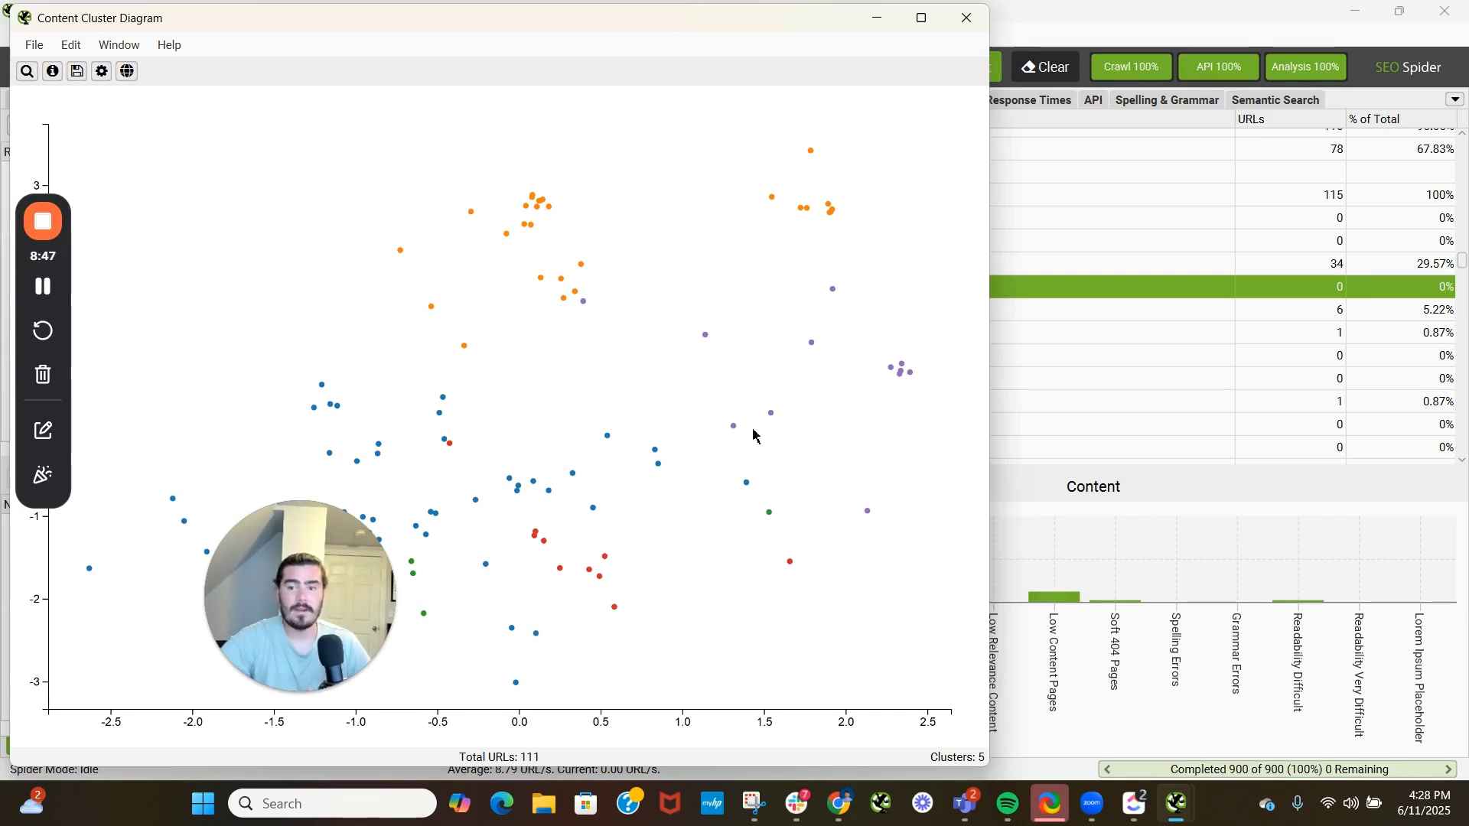
{"action": "left_click", "coordinate": [968, 18]}
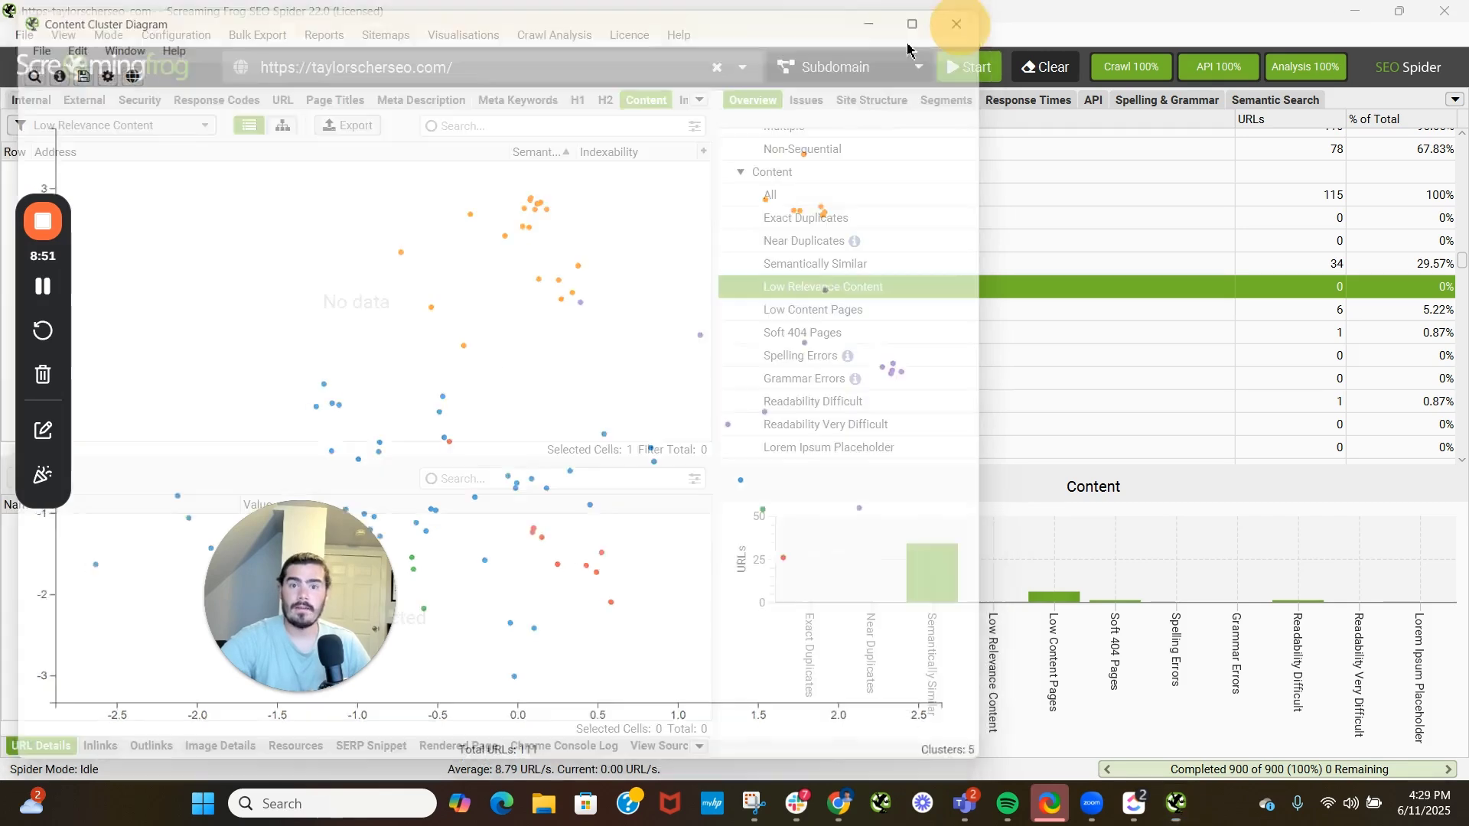
- Review the Low Relevance options and threshold in the Embeddings configuration and accept the settings
{"action": "left_click", "coordinate": [201, 32]}
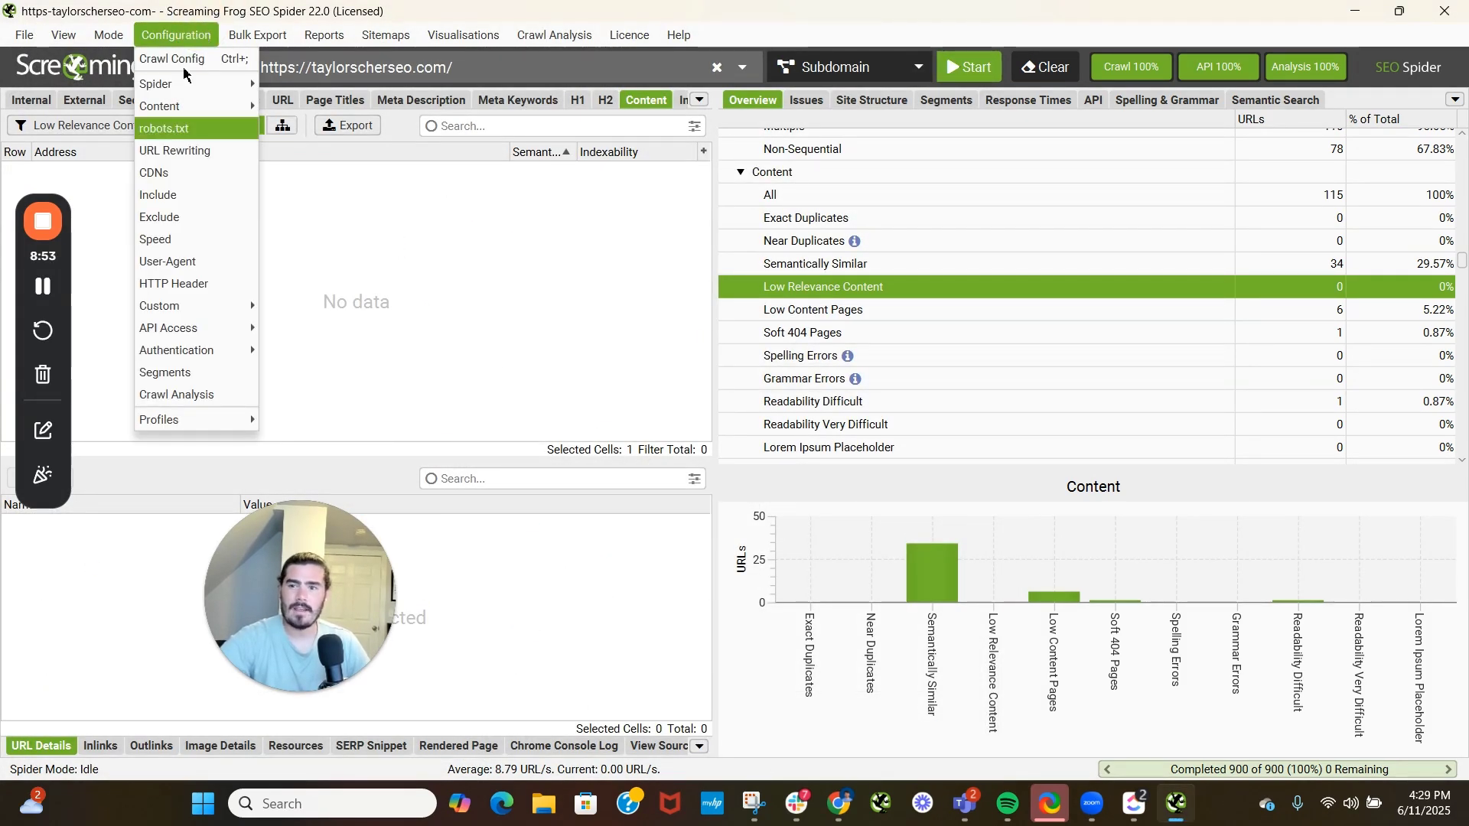
{"action": "mouse_move", "coordinate": [166, 115]}
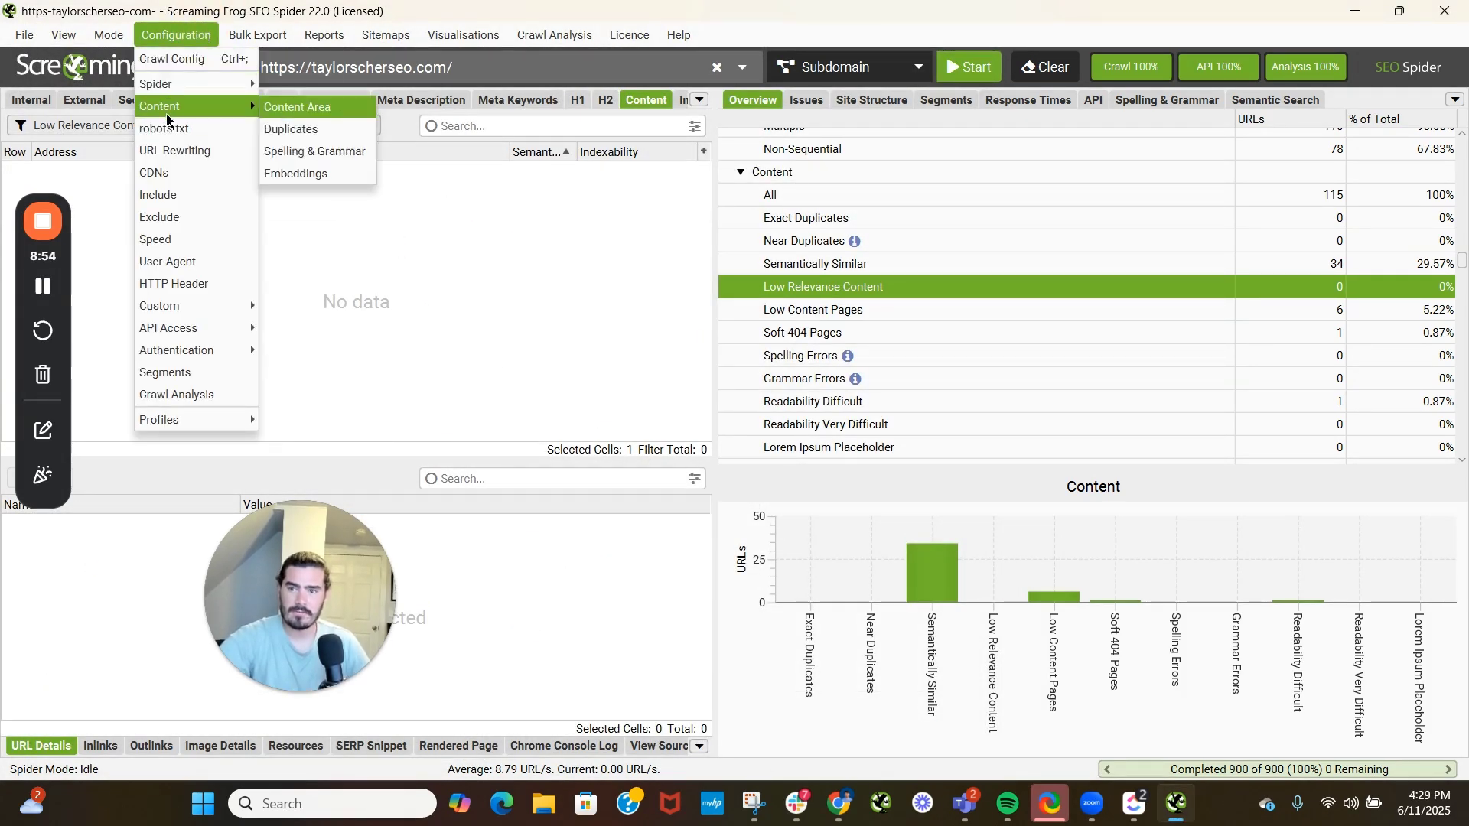
{"action": "left_click", "coordinate": [296, 173]}
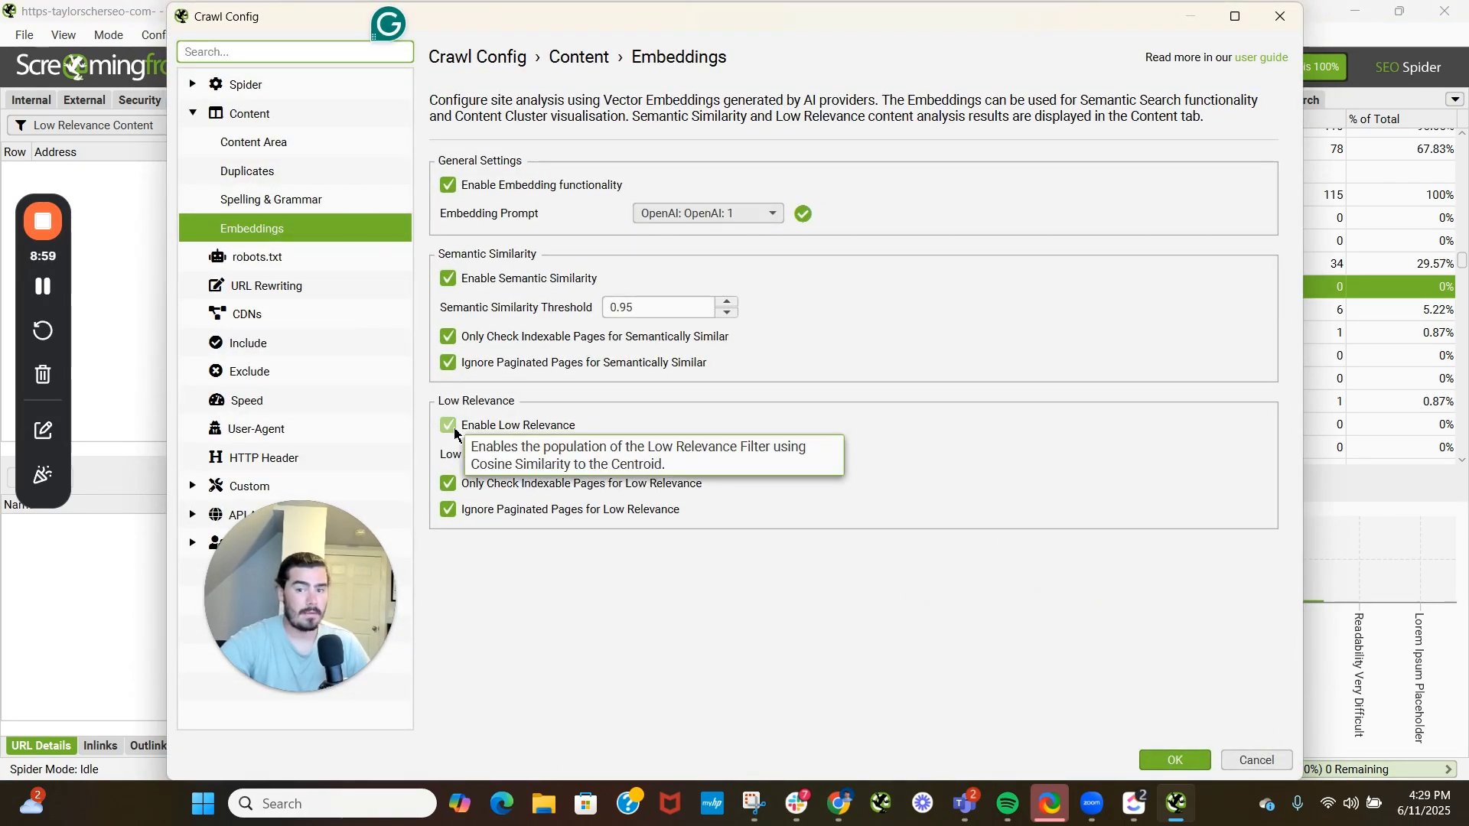
{"action": "mouse_move", "coordinate": [666, 463]}
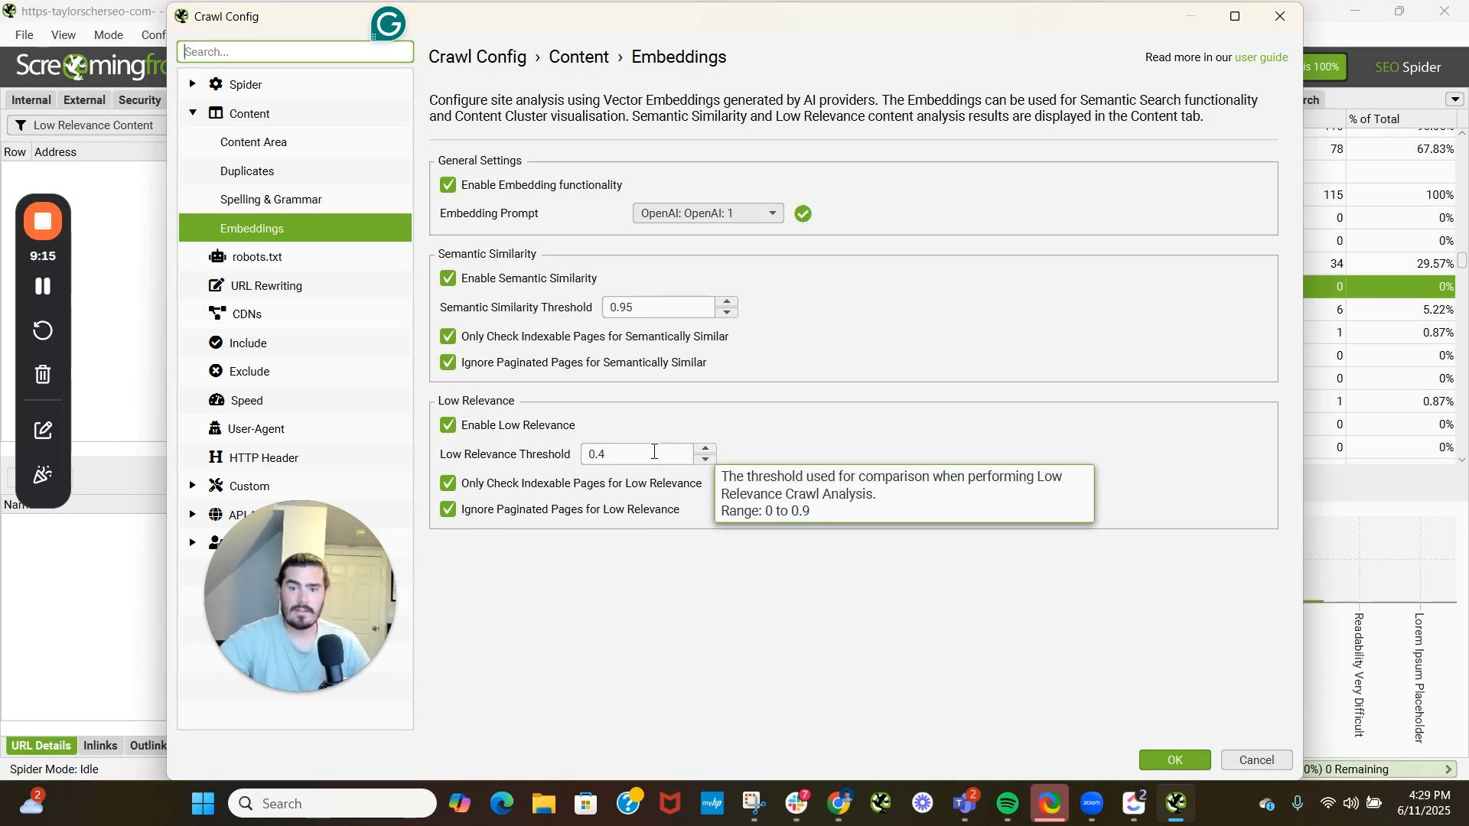
{"action": "left_click", "coordinate": [608, 457]}
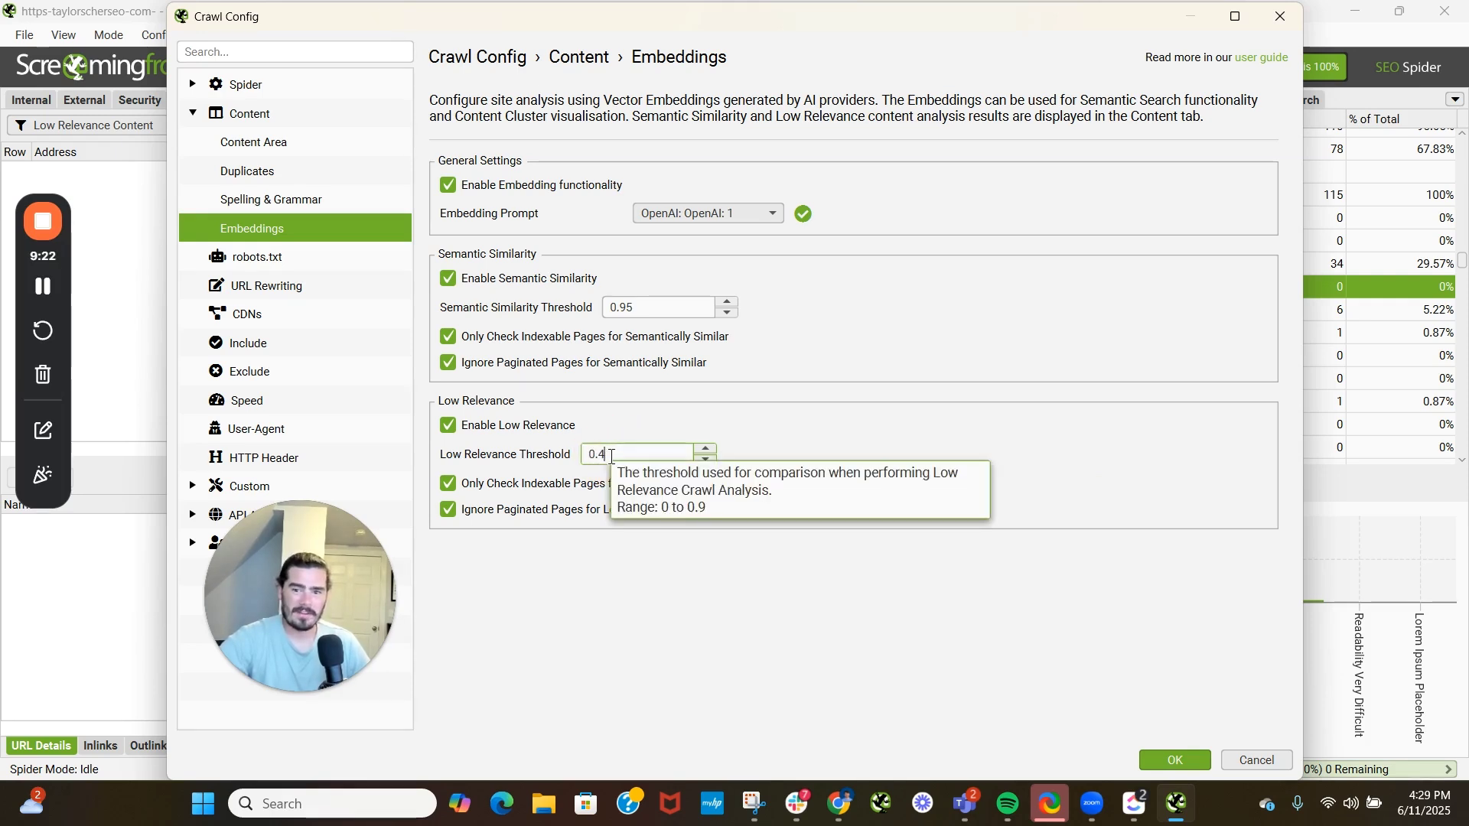
{"action": "left_click_drag", "start_coordinate": [612, 457], "coordinate": [585, 455]}
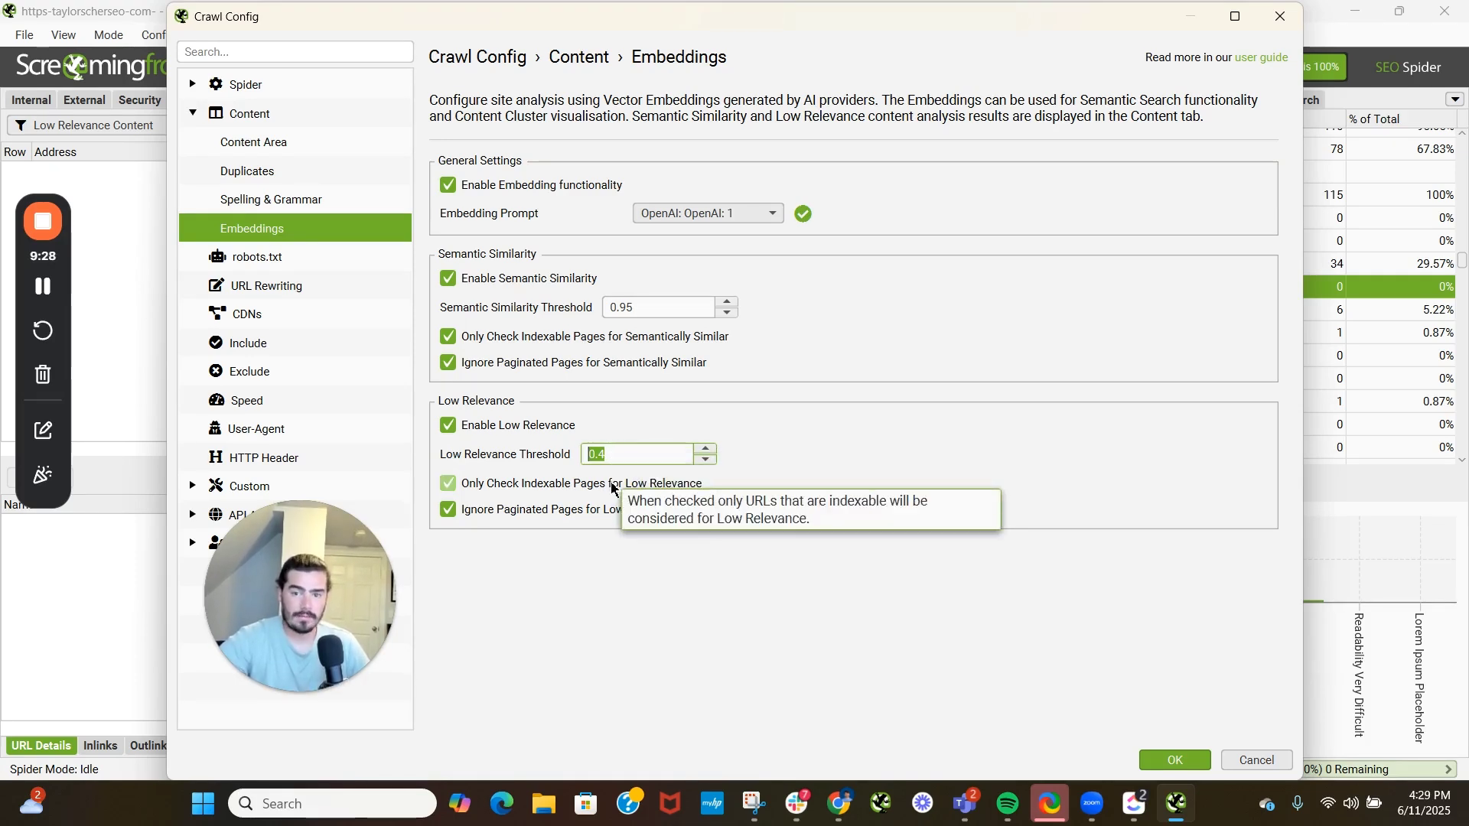
{"action": "left_click", "coordinate": [1148, 757]}
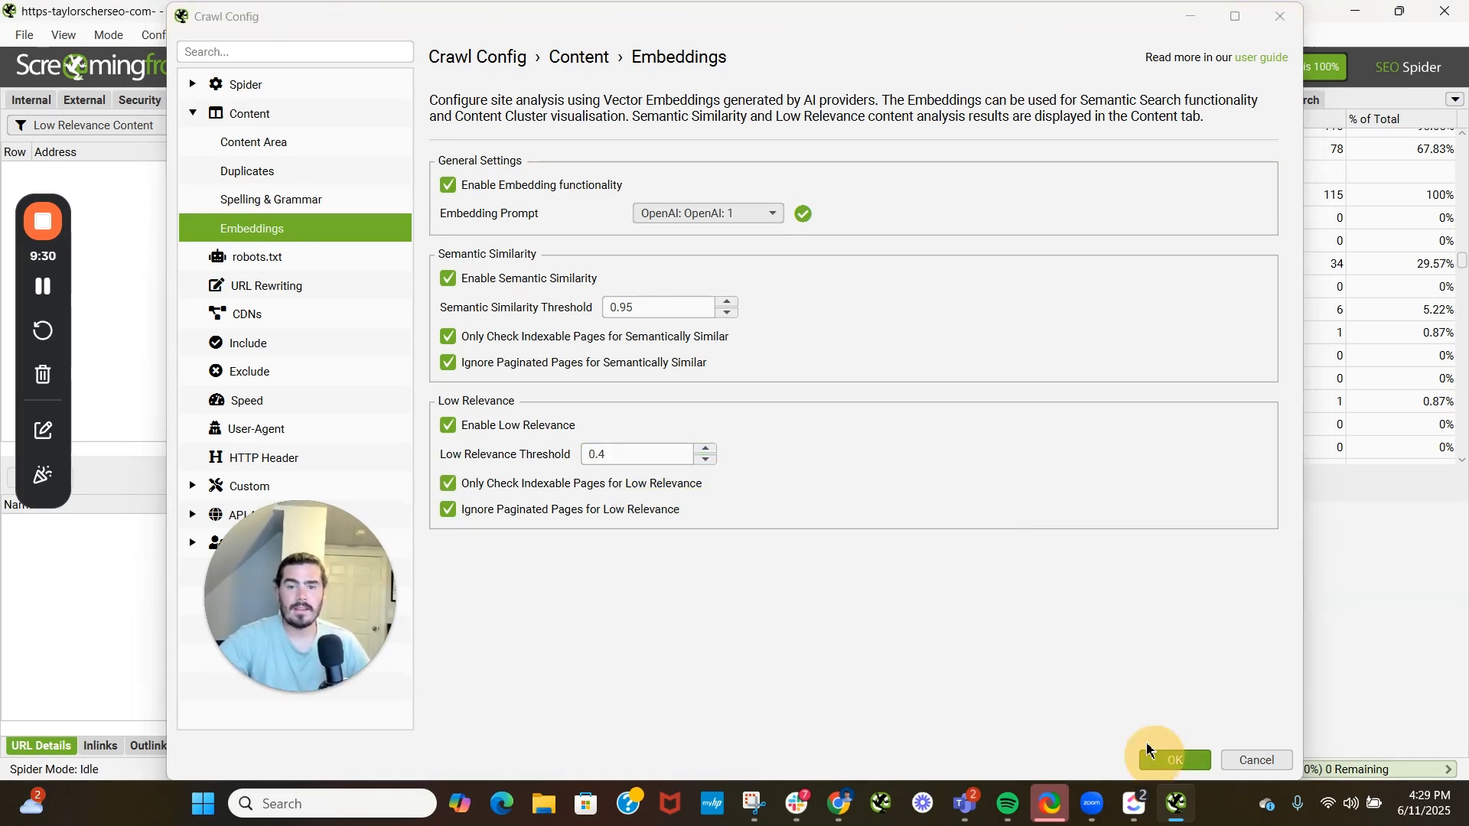
- Run a semantic search of the crawl for "saas seo" and review the titles and scores of the matching pages
{"action": "left_click", "coordinate": [492, 38]}
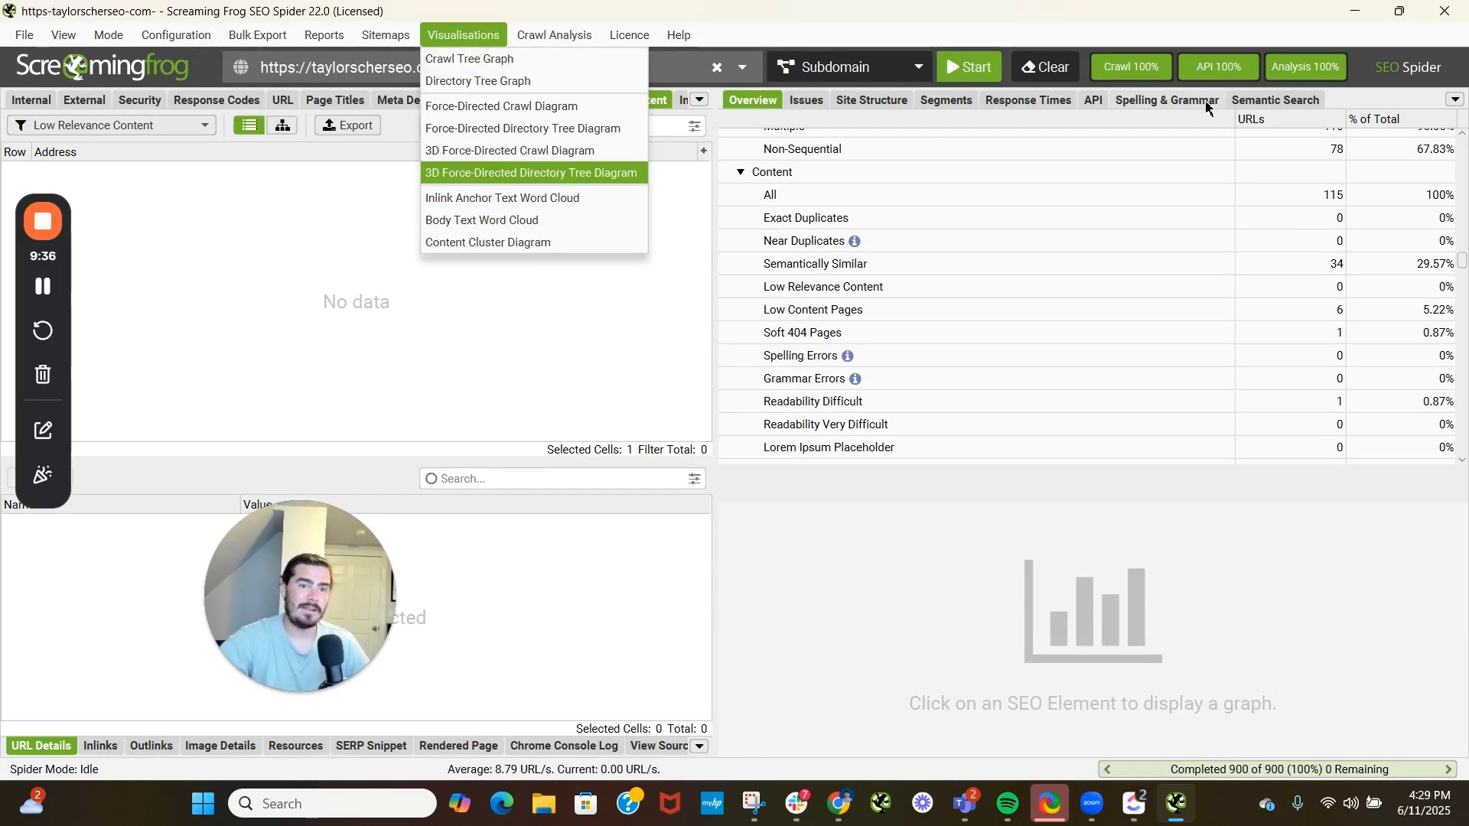
{"action": "left_click", "coordinate": [1261, 100]}
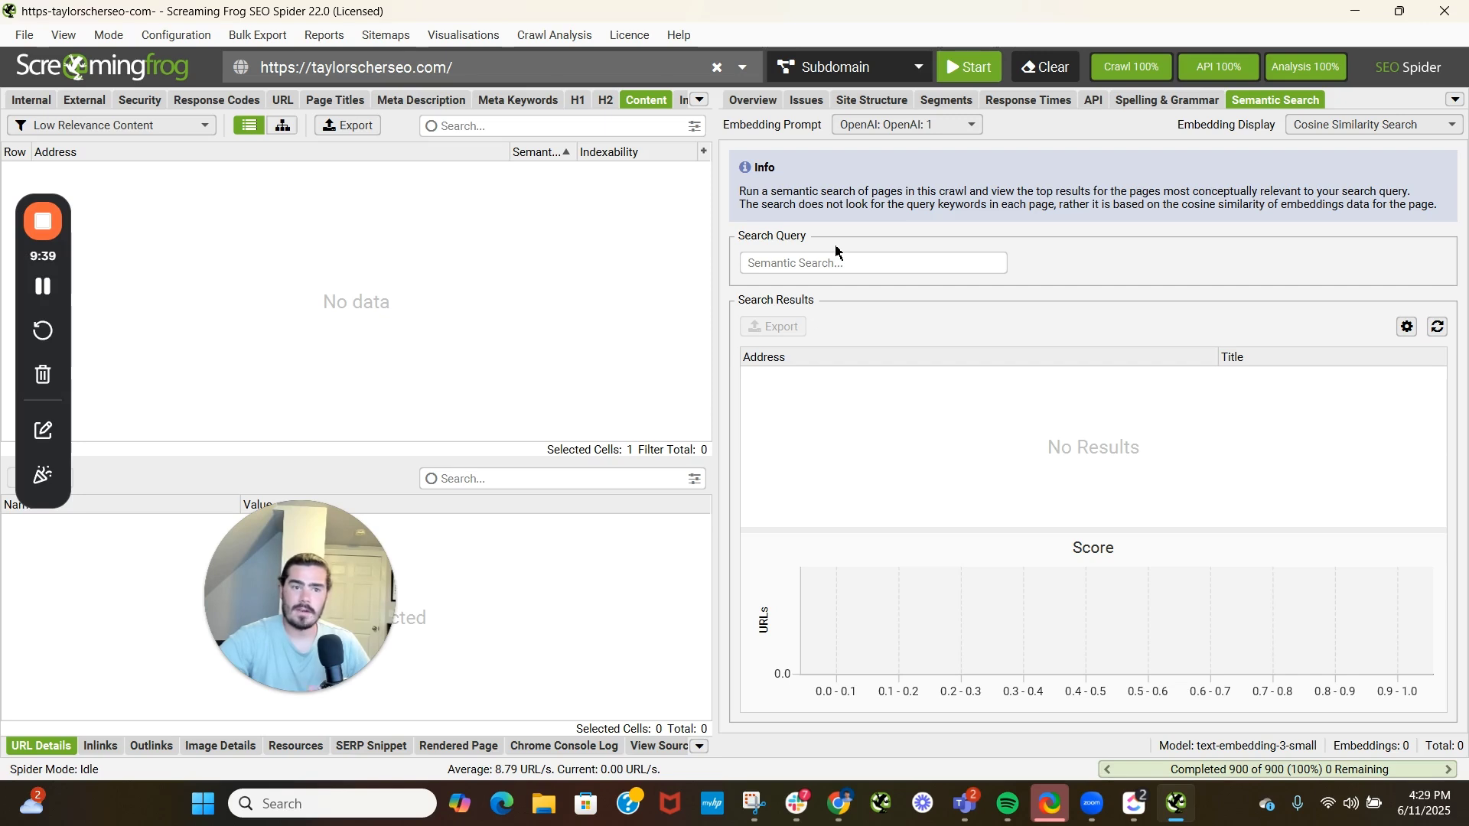
{"action": "left_click", "coordinate": [795, 264]}
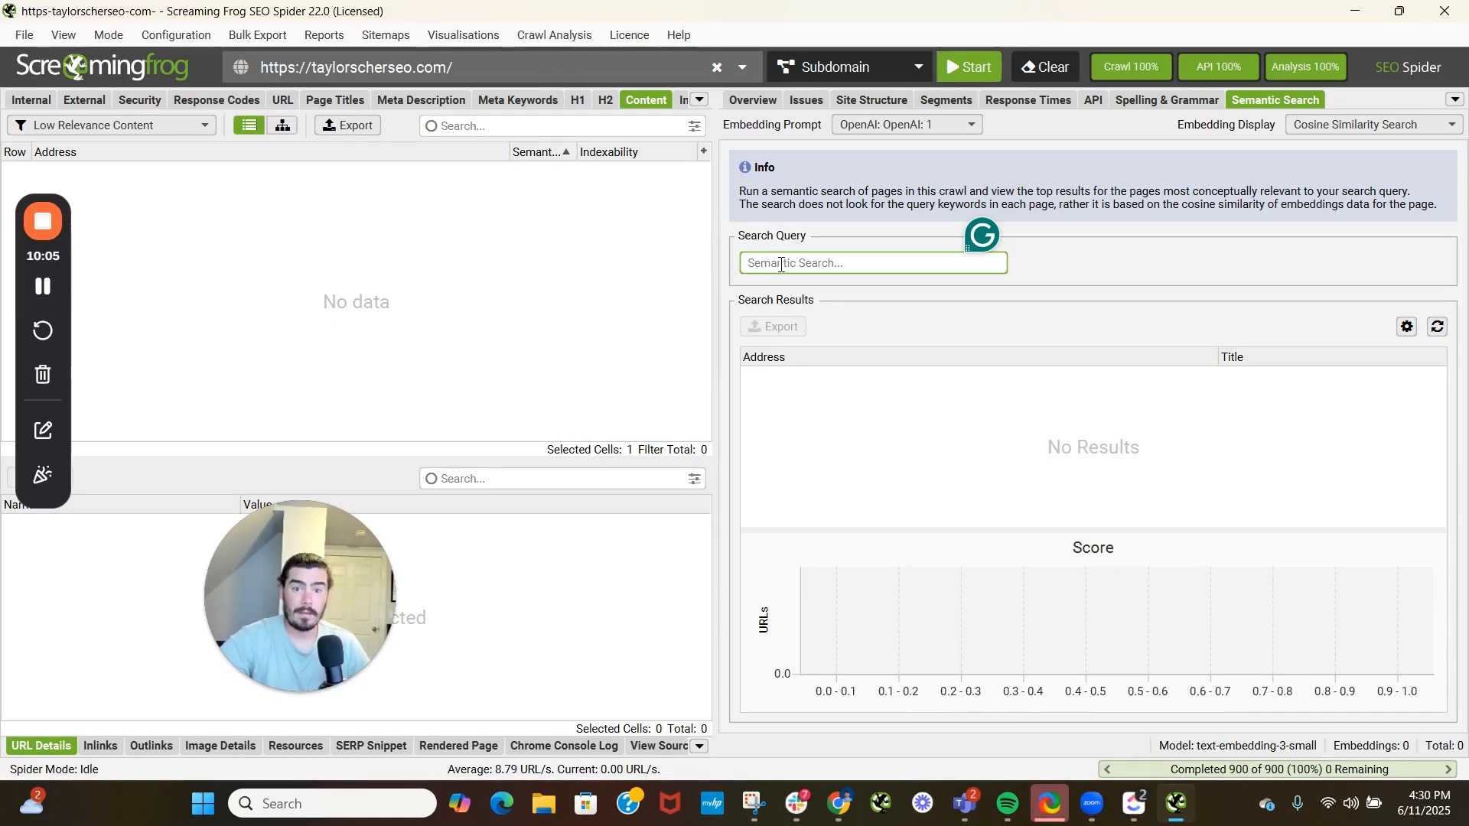
{"action": "type", "text": "saa"}
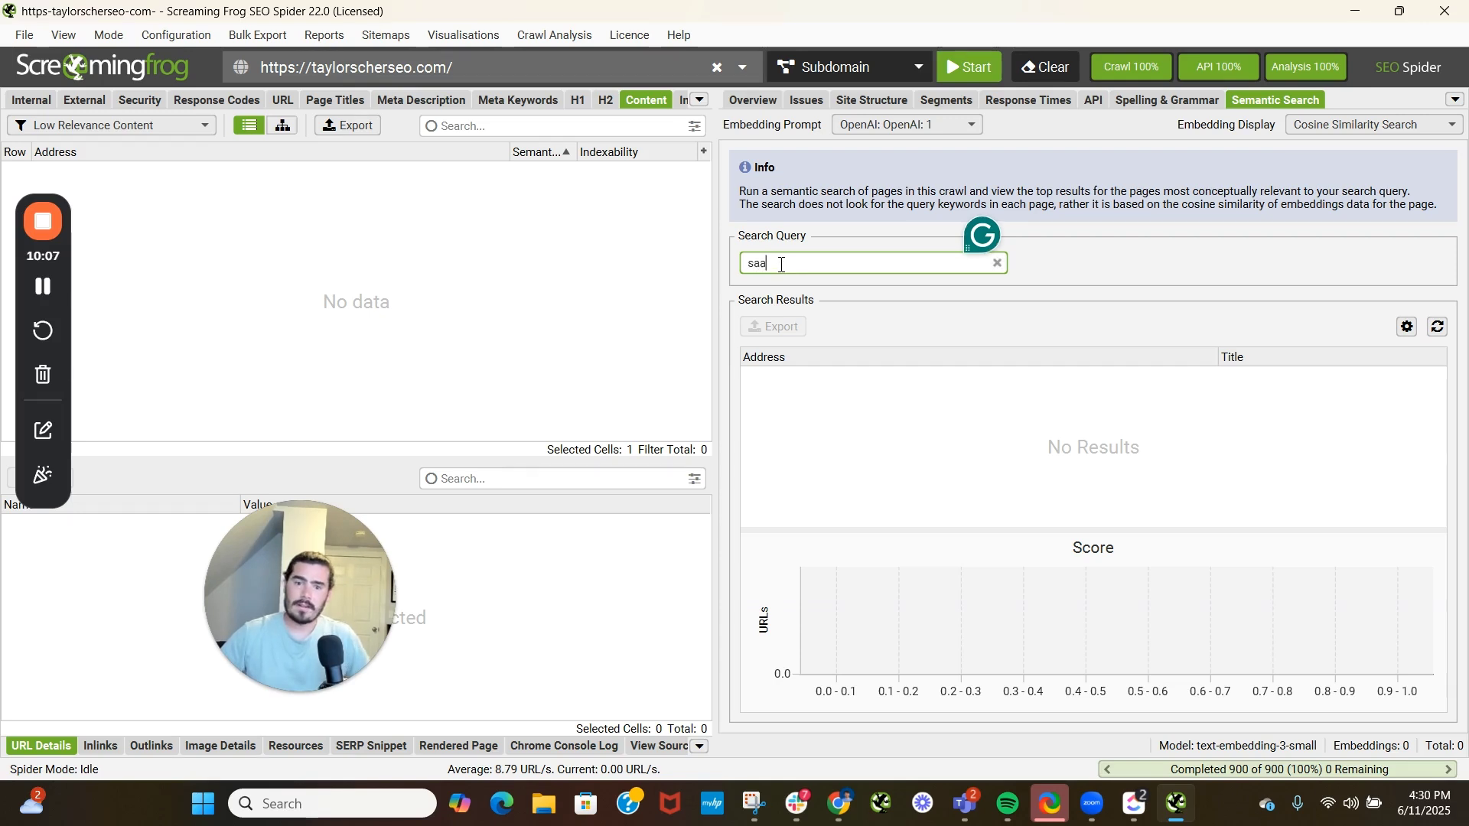
{"action": "type", "text": "s seo"}
{"action": "key", "text": "Return"}
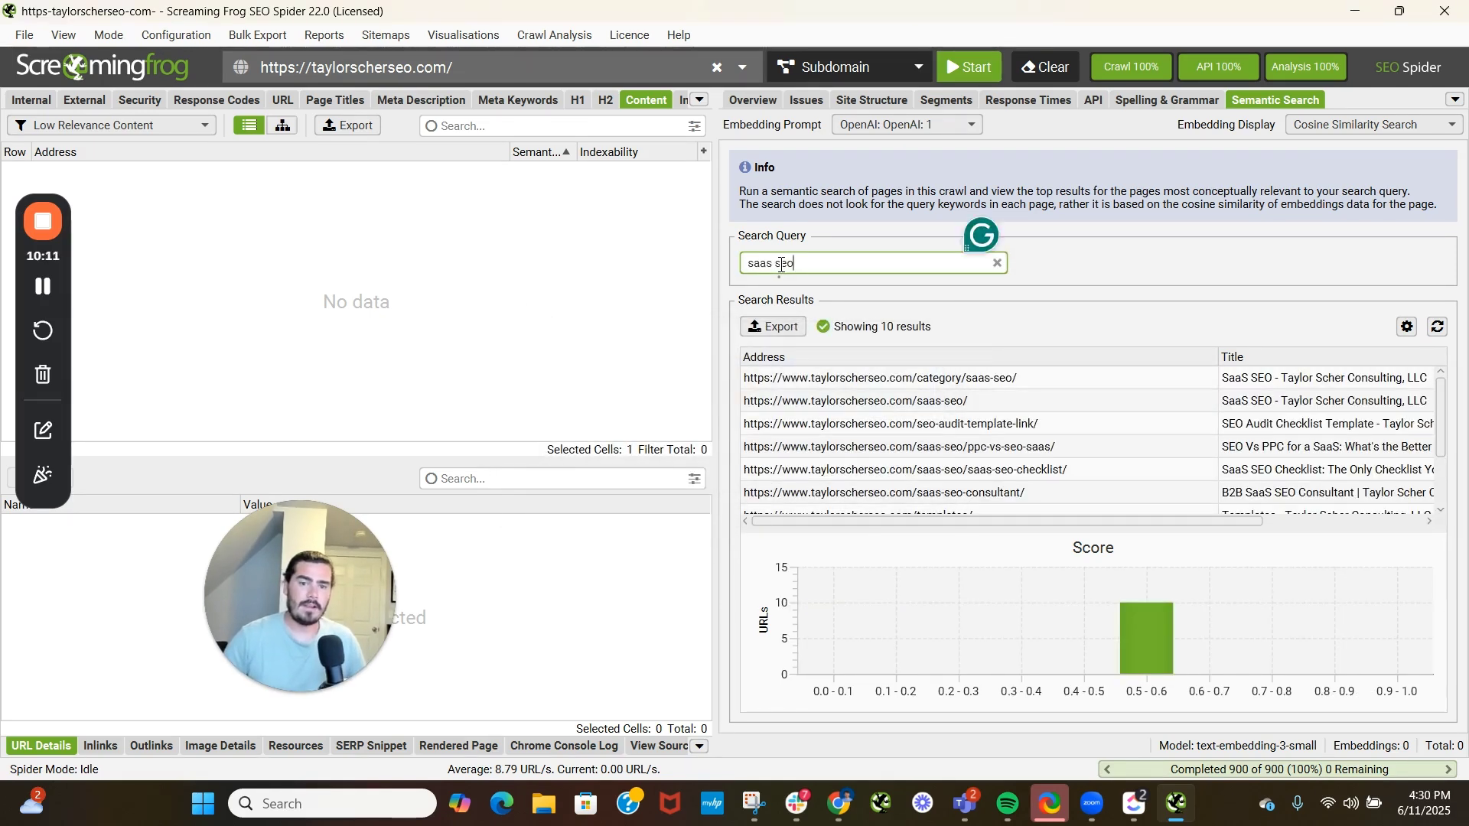
{"action": "scroll", "coordinate": [979, 471], "scroll_direction": "down", "scroll_amount": 2}
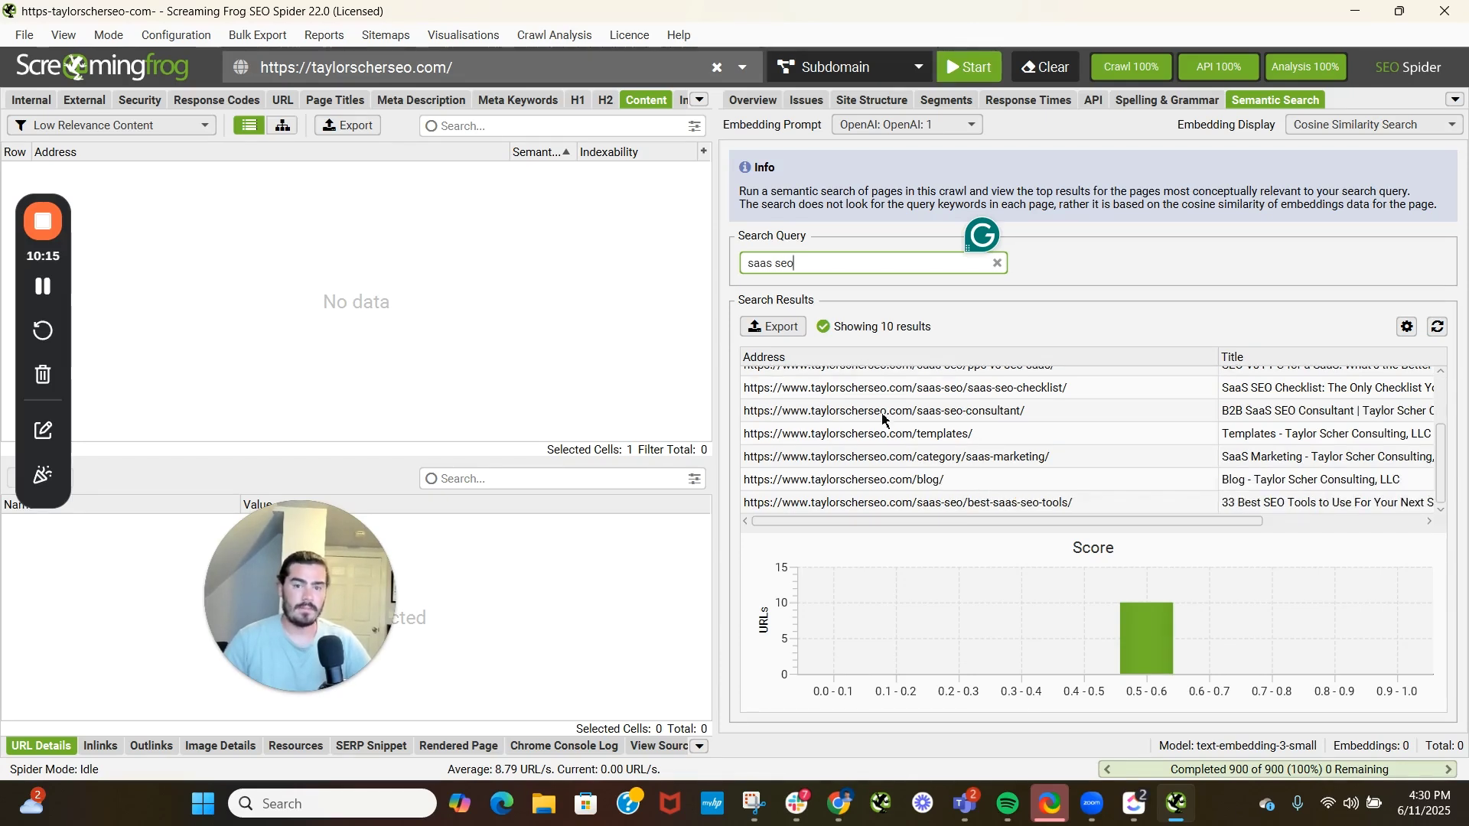
{"action": "left_click_drag", "start_coordinate": [1049, 520], "coordinate": [1312, 475]}
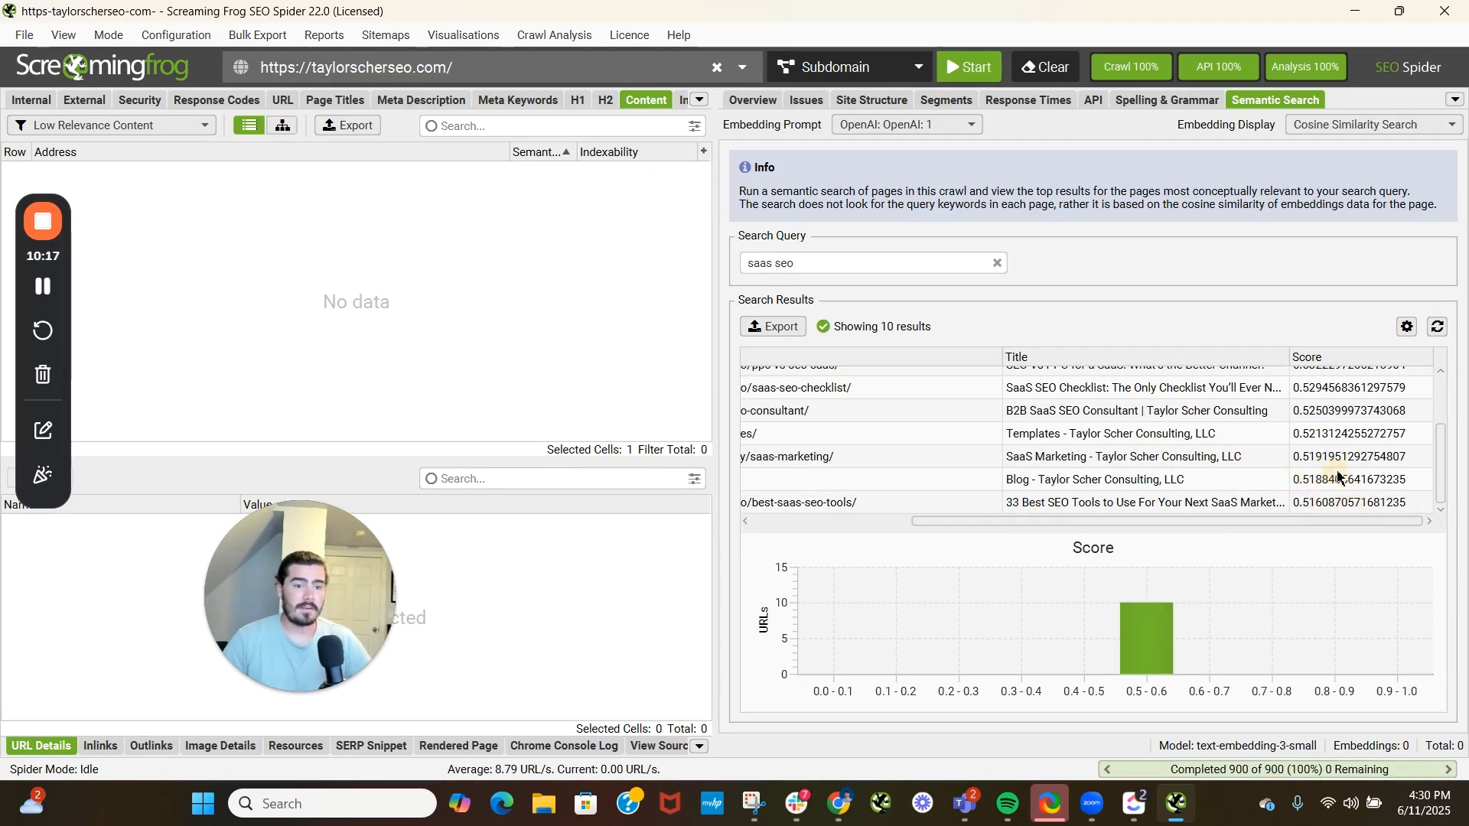
{"action": "scroll", "coordinate": [1331, 482], "scroll_direction": "up", "scroll_amount": 2}
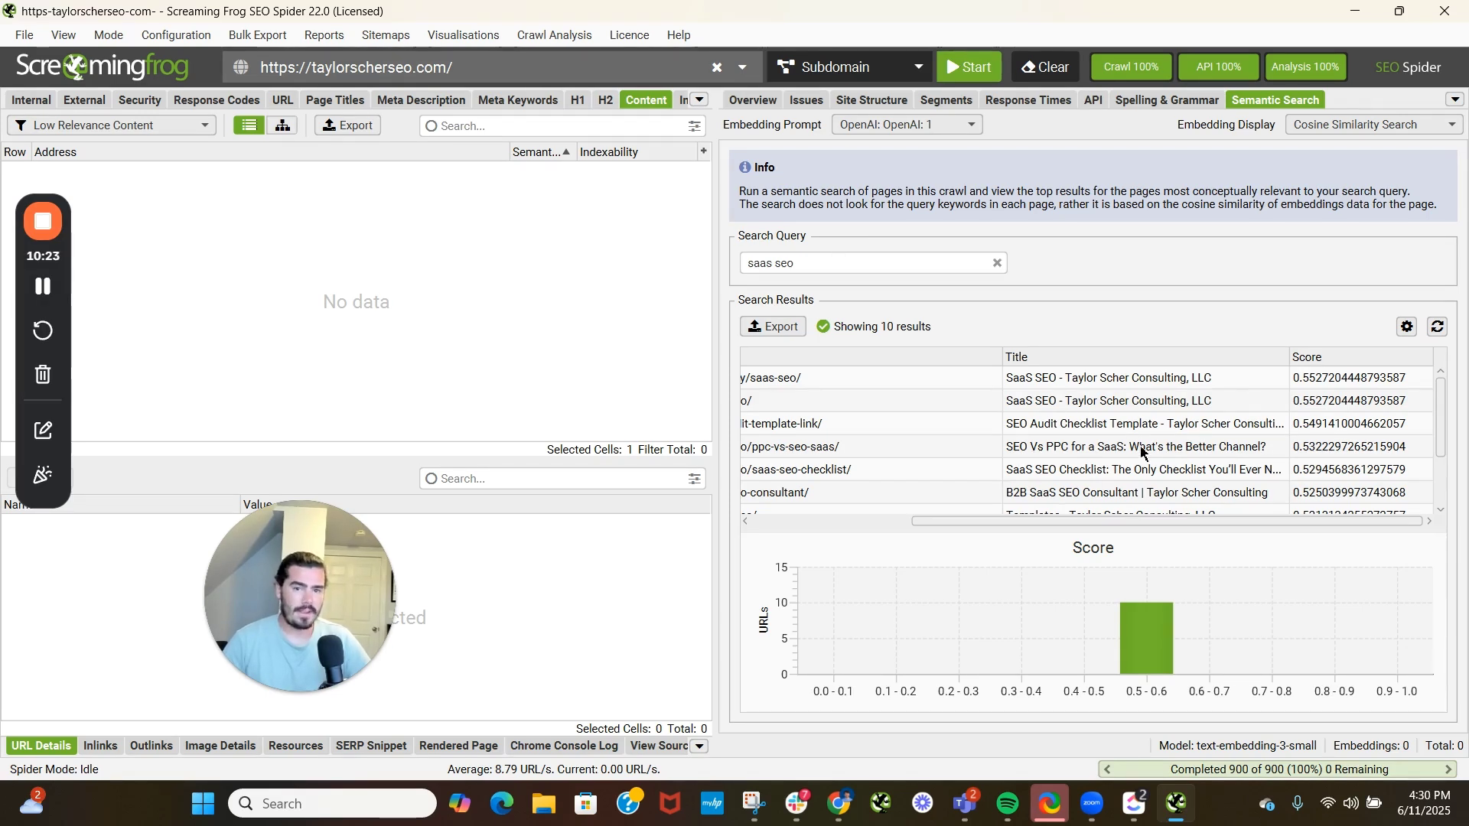
- Extend the semantic search query to "saas seo budget" and check the scores of the matching pages
{"action": "left_click", "coordinate": [815, 267]}
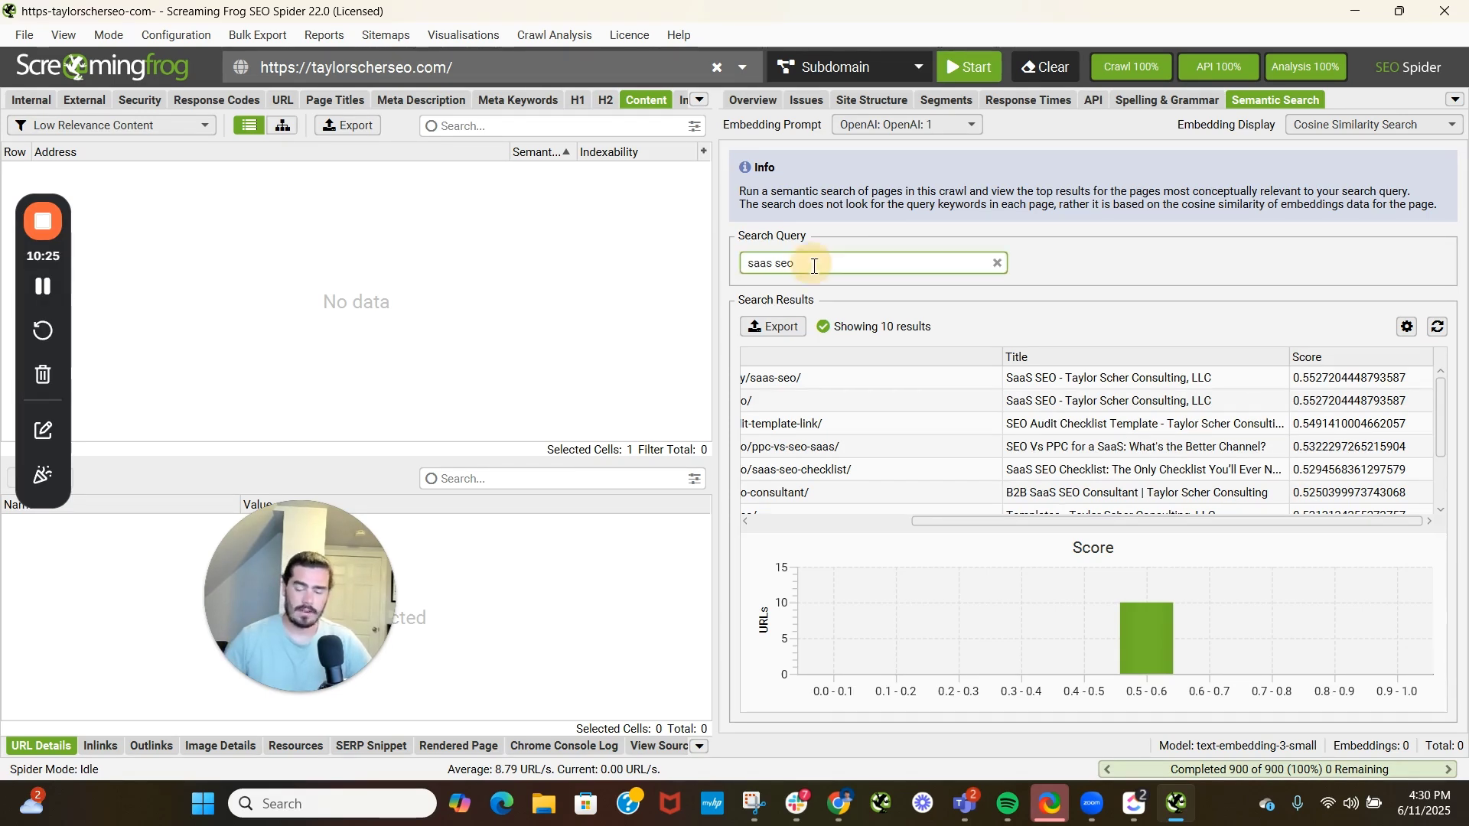
{"action": "type", "text": "budget"}
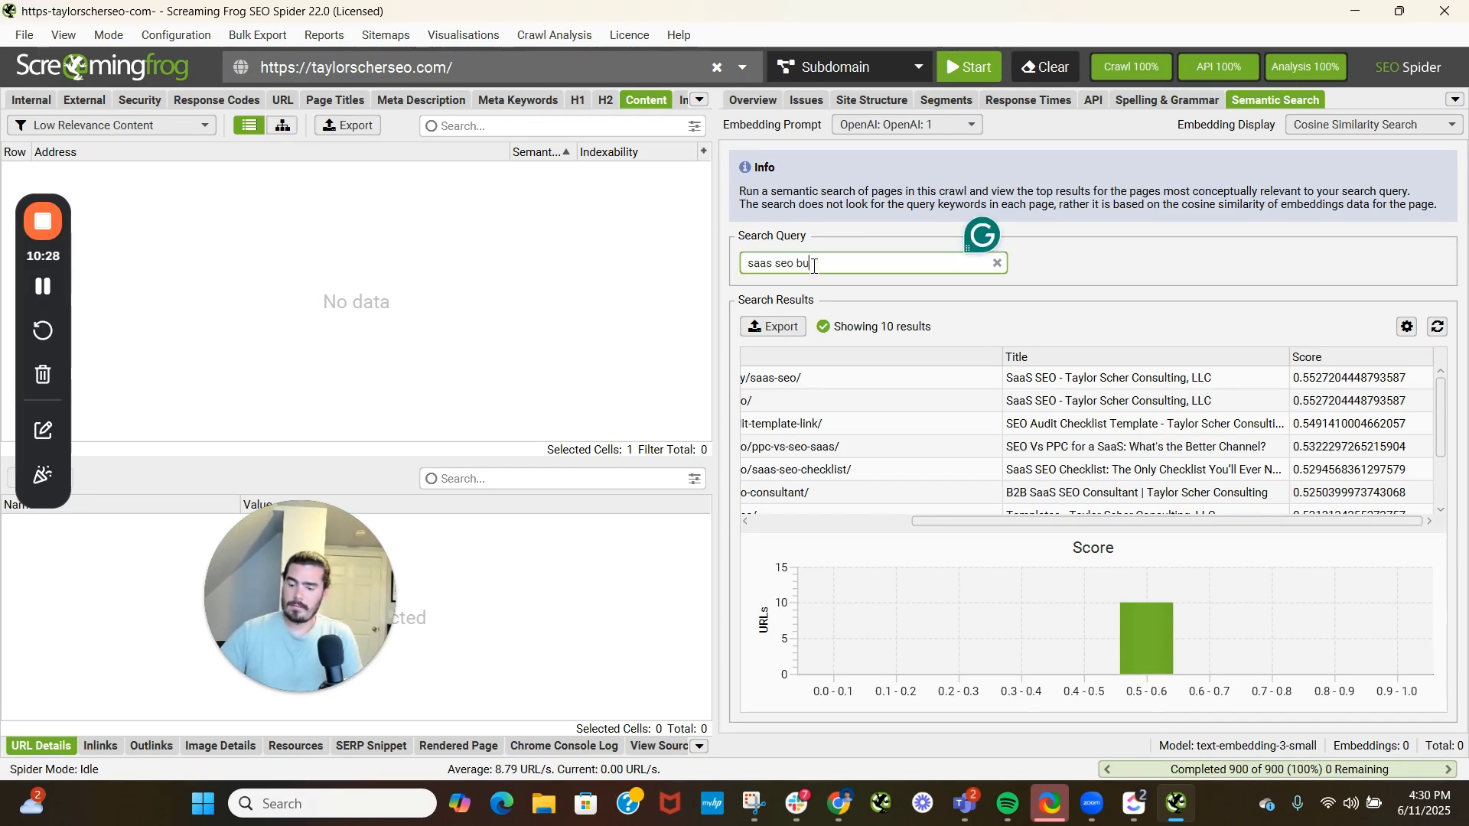
{"action": "key", "text": "Return"}
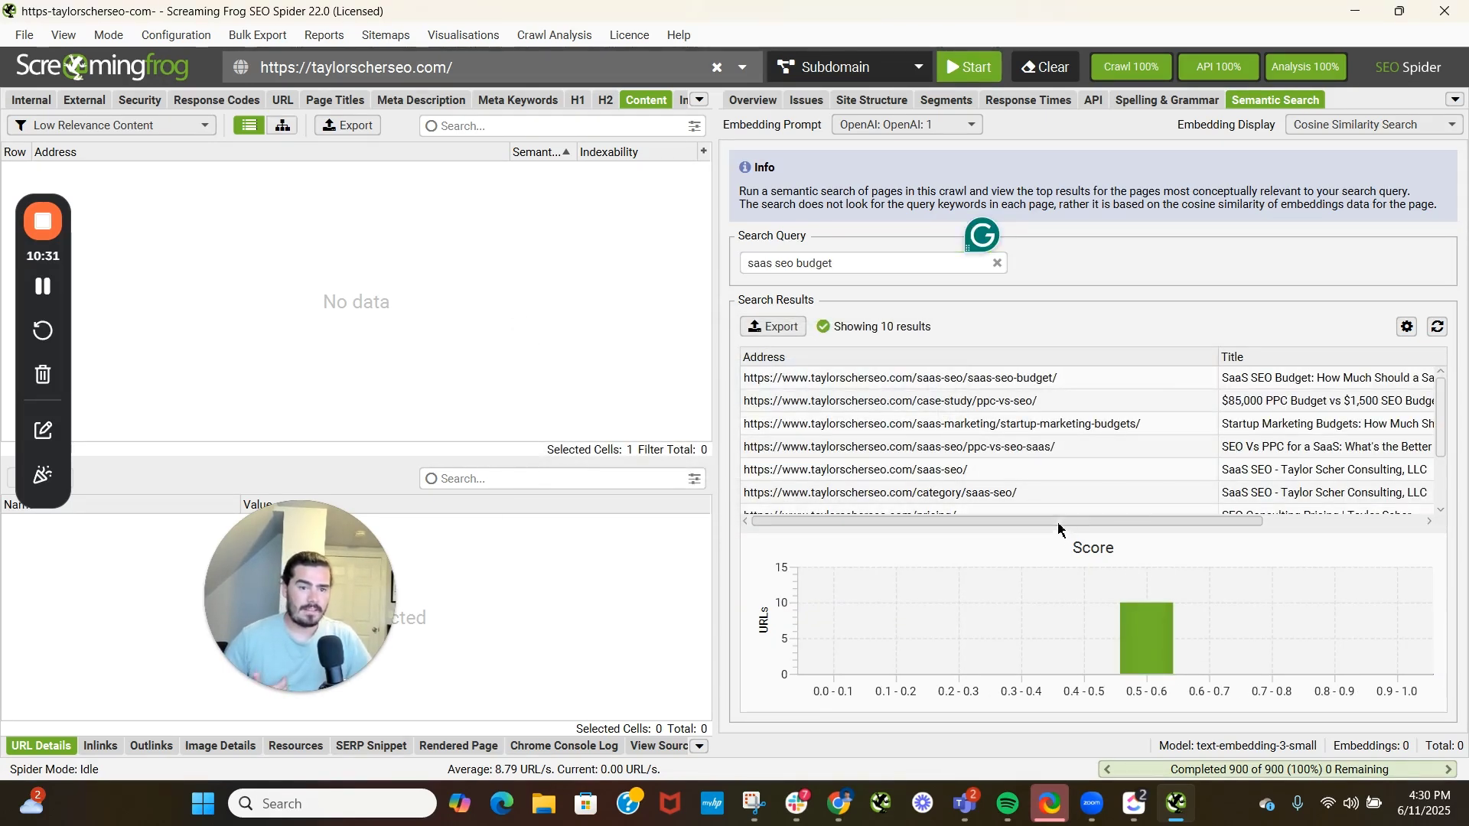
{"action": "left_click_drag", "start_coordinate": [1056, 522], "coordinate": [1216, 523]}
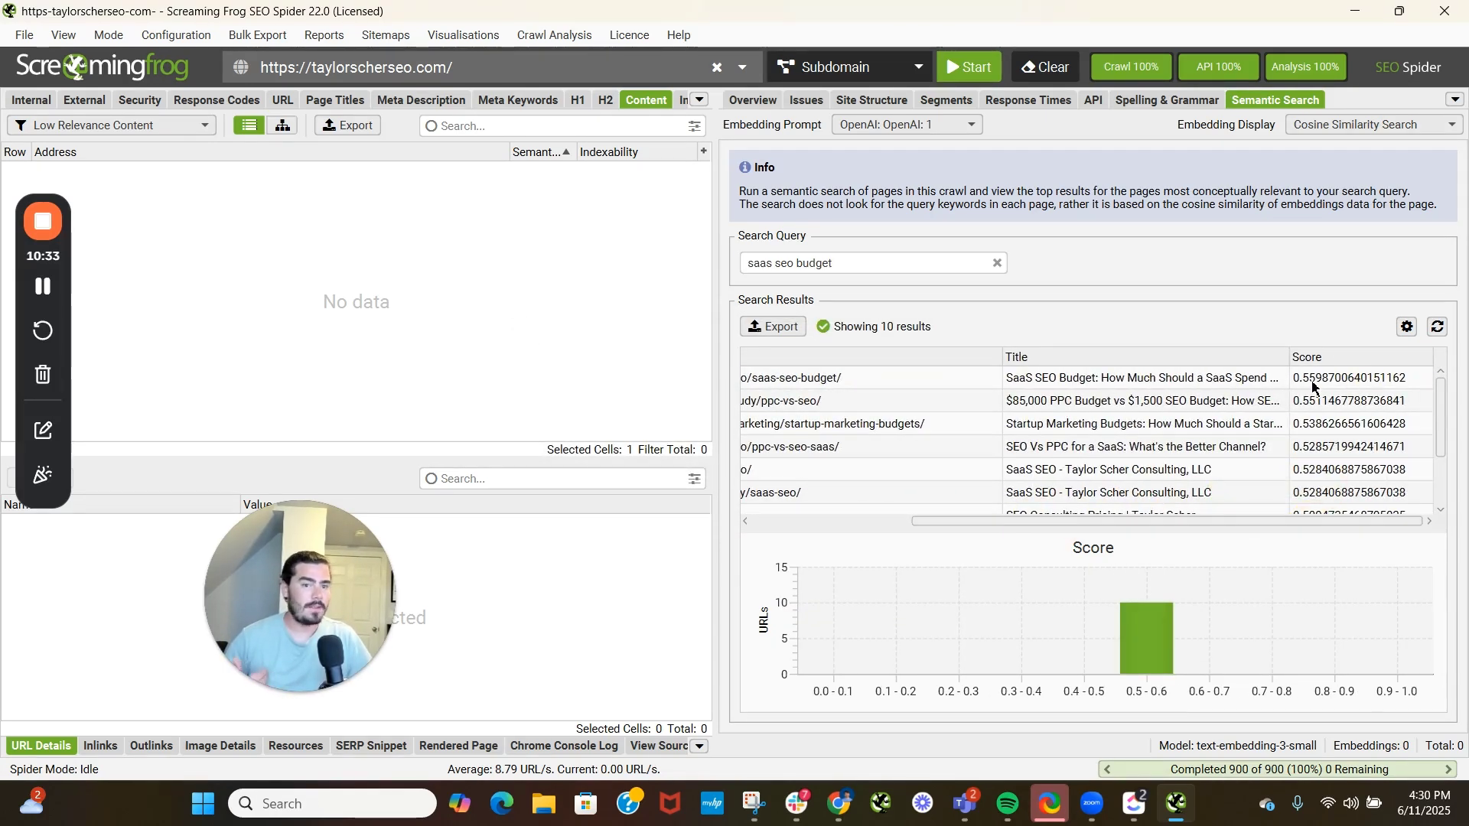
- Compare the addresses, titles and scores of the budget search results, including the startup-marketing-budgets page and the ppc-vs-seo case study
{"action": "scroll", "coordinate": [1048, 515], "scroll_direction": "left", "scroll_amount": 5}
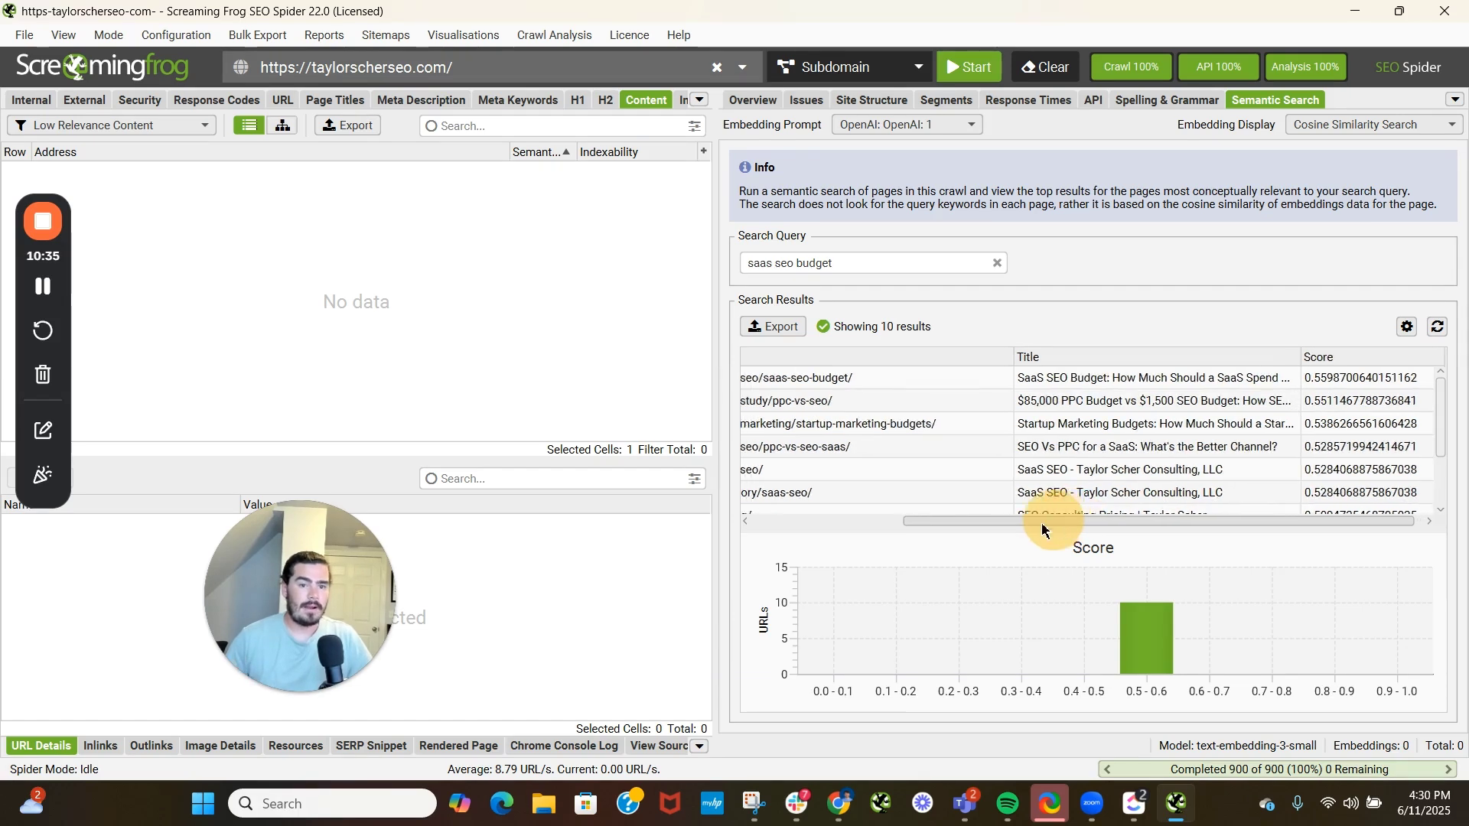
{"action": "left_click", "coordinate": [1056, 434]}
{"action": "left_click_drag", "start_coordinate": [1088, 524], "coordinate": [1328, 450]}
{"action": "left_click", "coordinate": [1348, 427]}
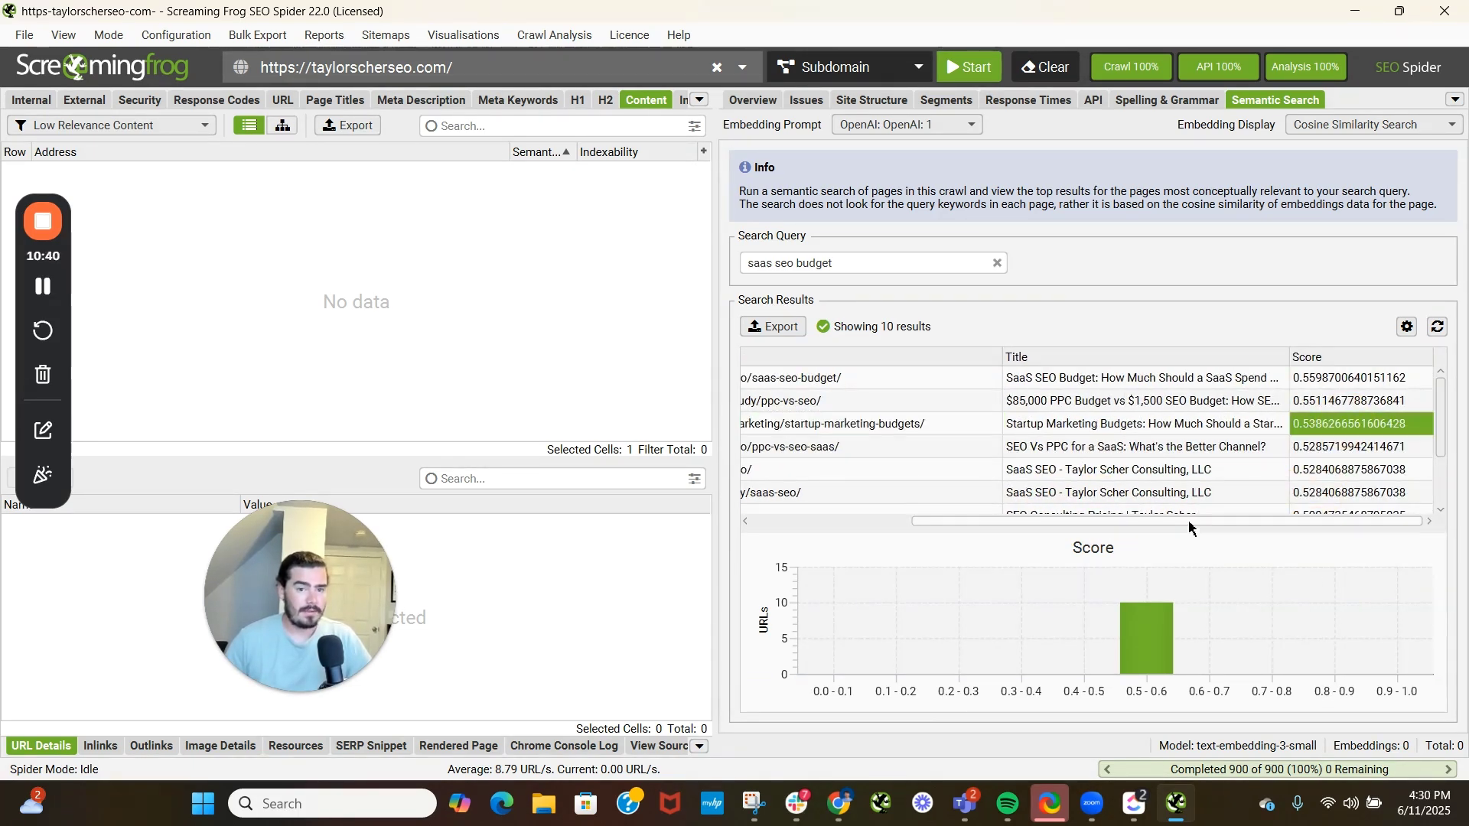
{"action": "left_click_drag", "start_coordinate": [1194, 522], "coordinate": [1011, 521]}
{"action": "left_click", "coordinate": [1011, 448]}
{"action": "left_click", "coordinate": [1029, 410]}
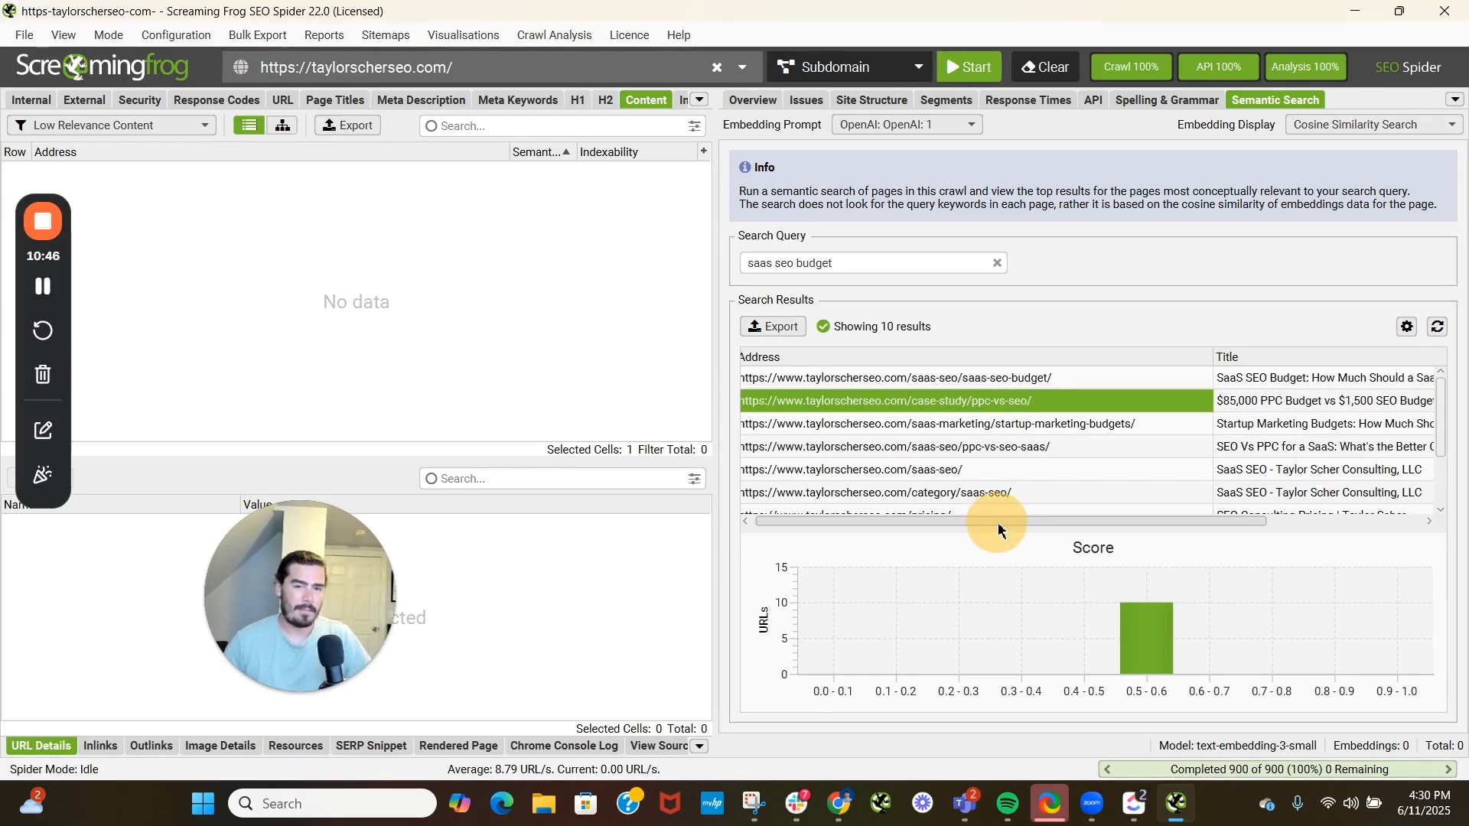
{"action": "mouse_move", "coordinate": [995, 523]}
{"action": "left_mouse_down"}
{"action": "mouse_move", "coordinate": [1013, 517]}
{"action": "mouse_move", "coordinate": [989, 511]}
{"action": "left_mouse_up"}
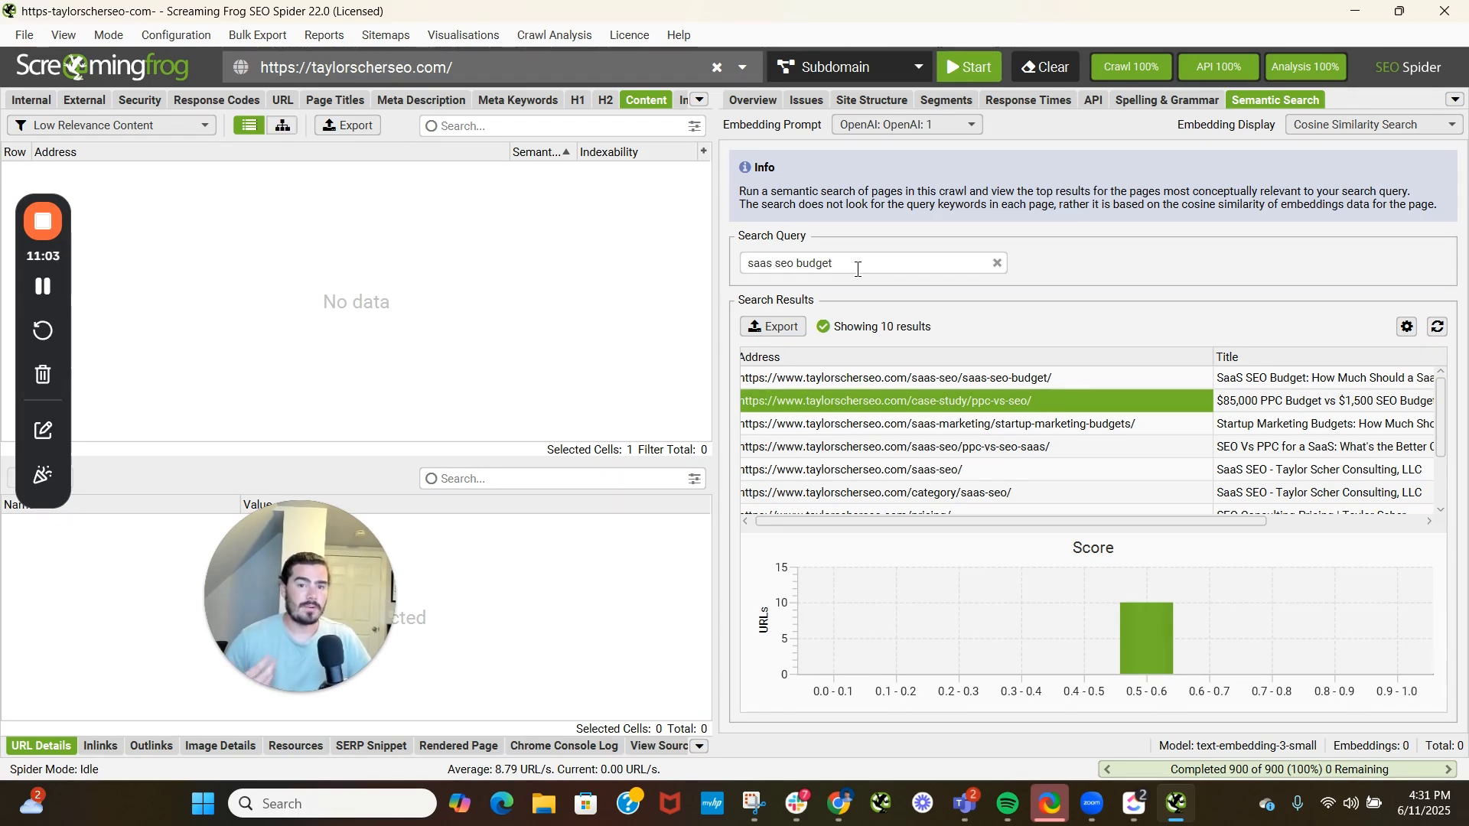
{"action": "left_click", "coordinate": [927, 215]}
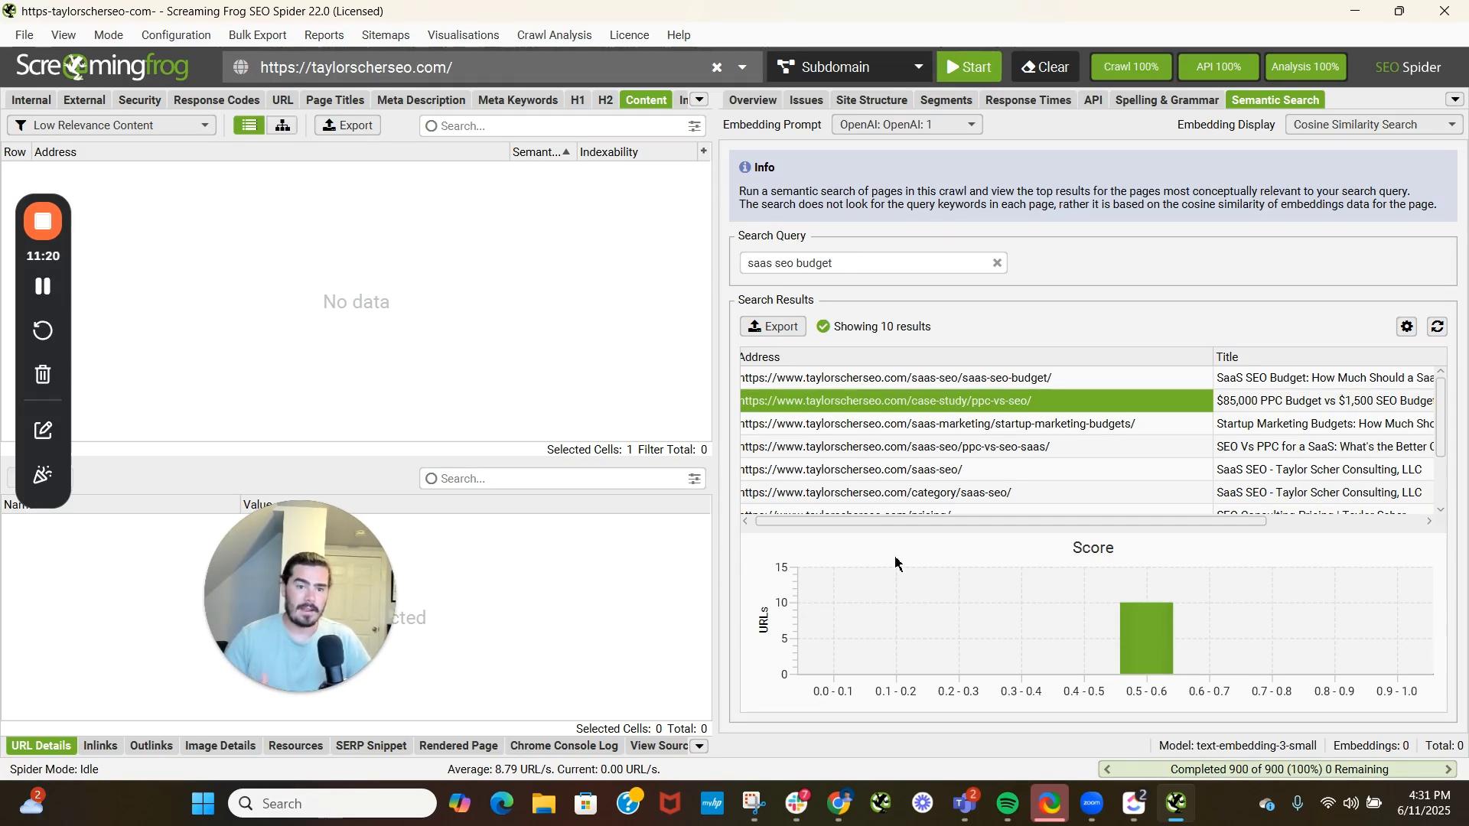
{"action": "left_click_drag", "start_coordinate": [948, 521], "coordinate": [1104, 516]}
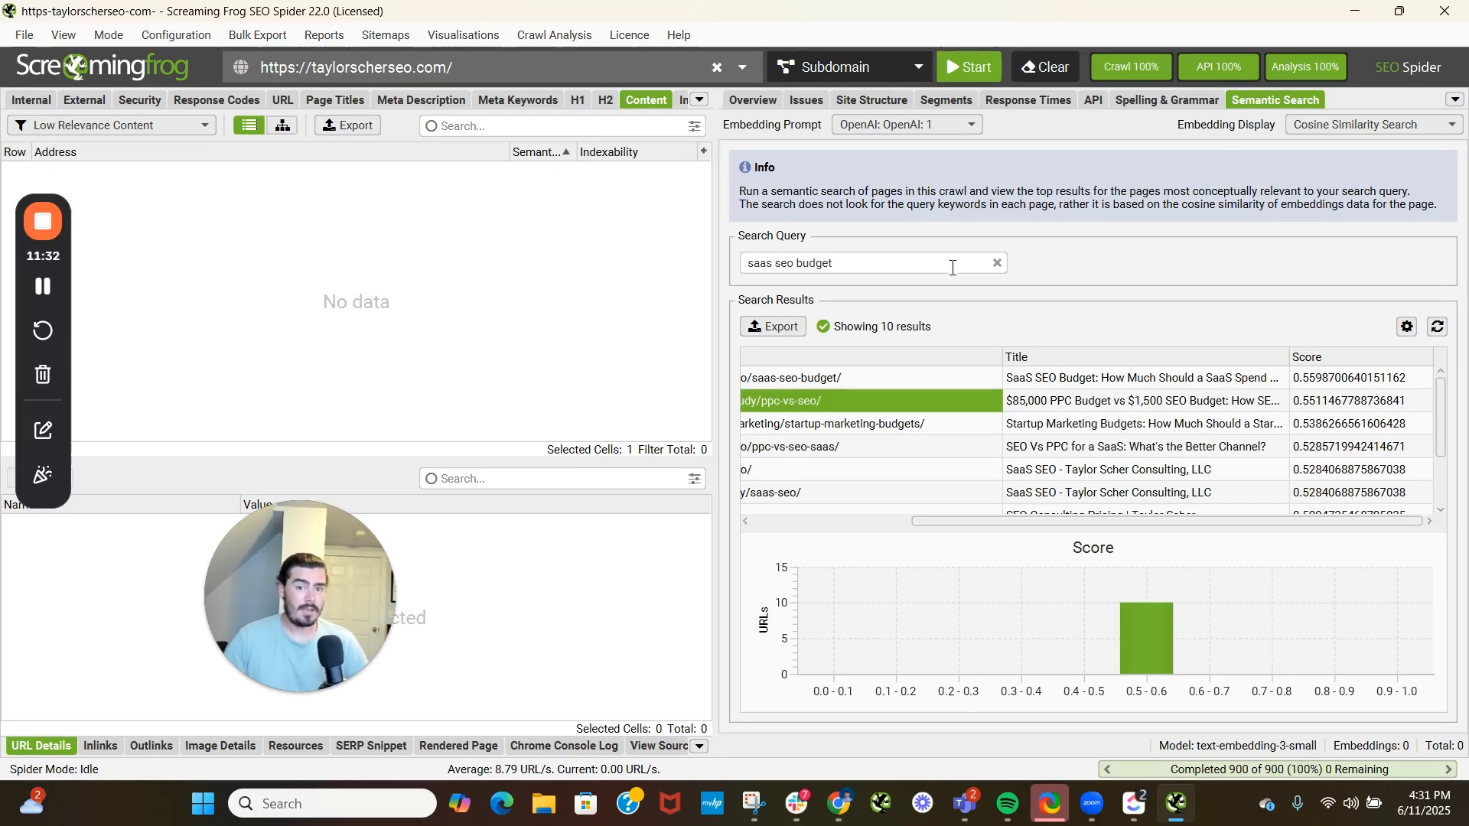
{"action": "left_click_drag", "start_coordinate": [991, 525], "coordinate": [779, 517]}
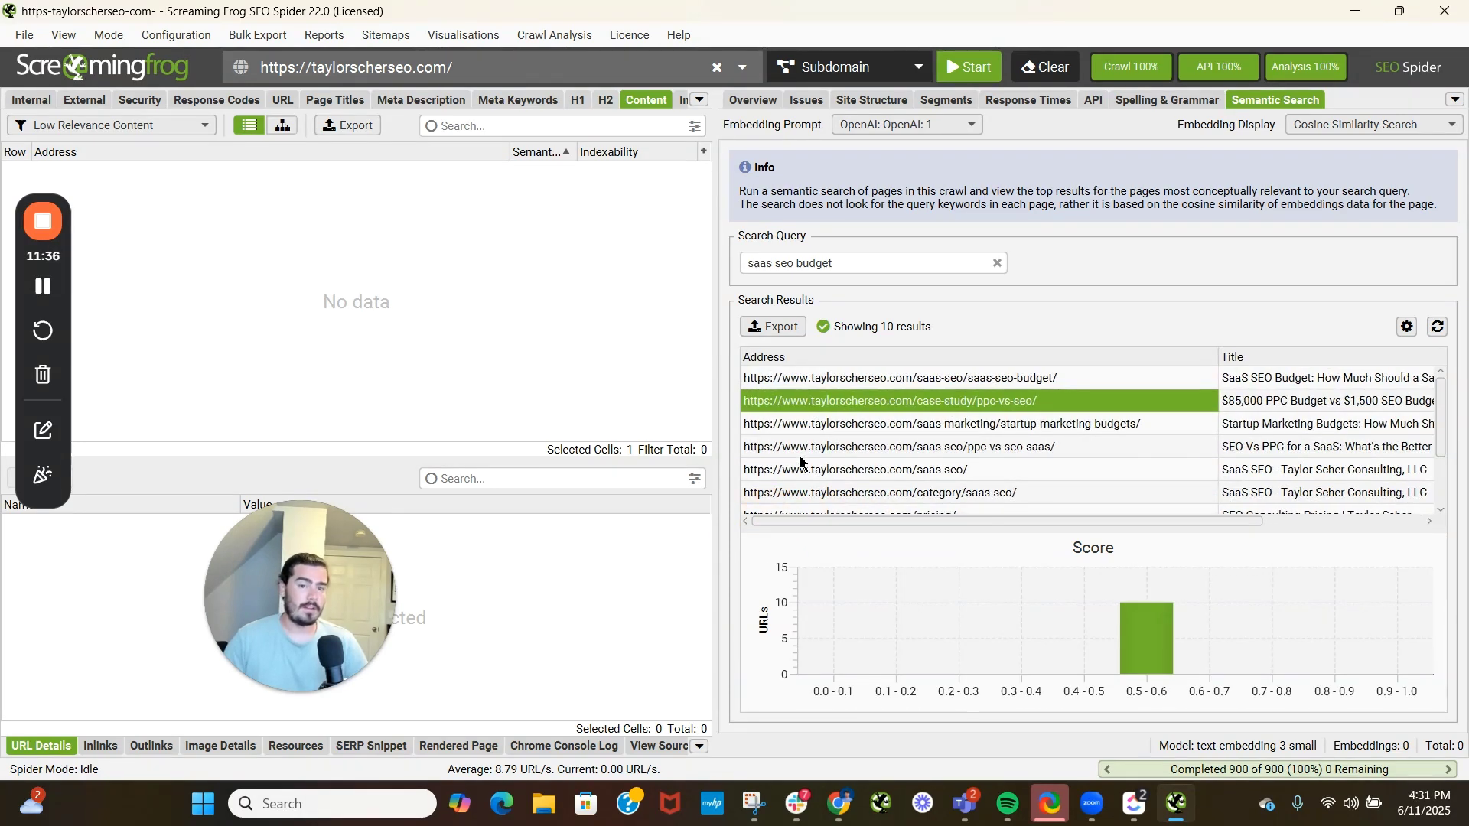